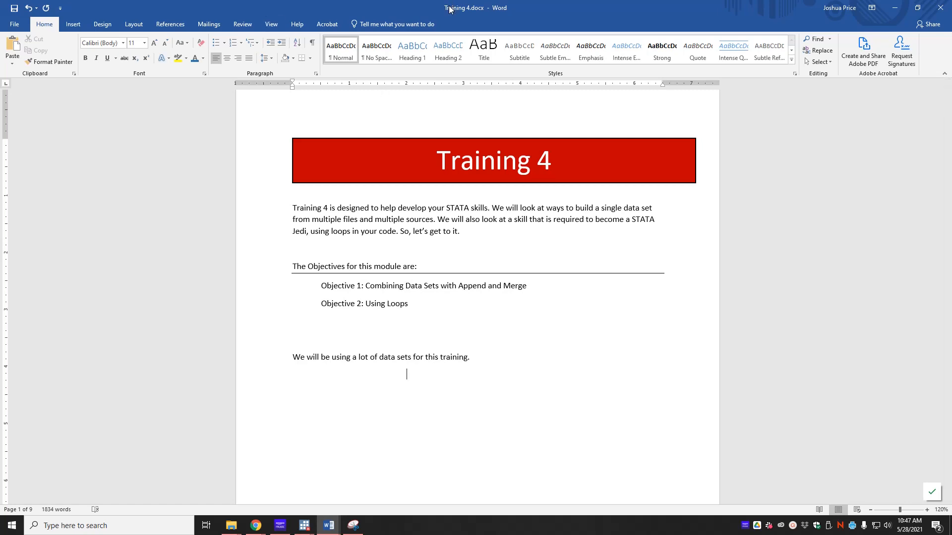
- Drag the Word window holding the Training 4 document off to the right to uncover the desktop
left_click_drag(450, 8, 951, 198)
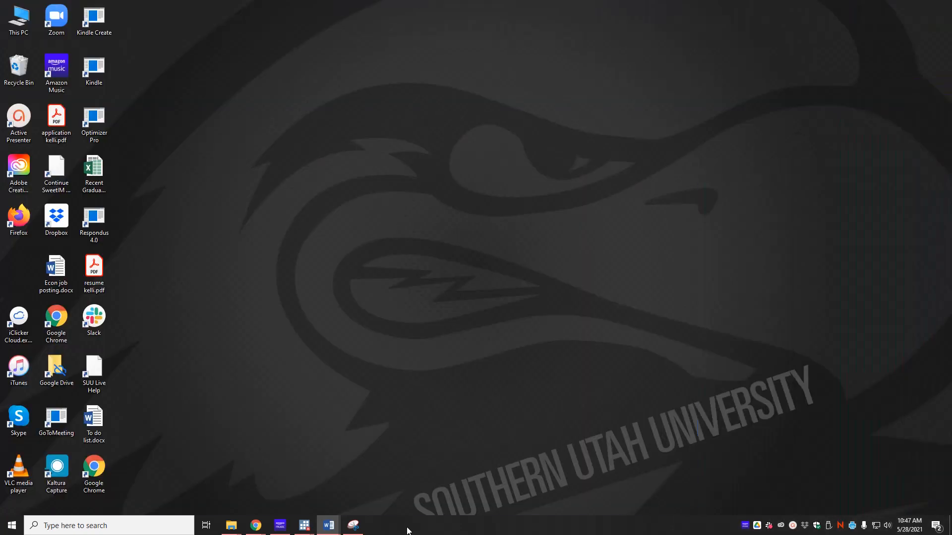
- Bring back the Training 4 data folder in File Explorer and select dallas 2014.xlsx
mouse_move(231, 526)
left_click(133, 491)
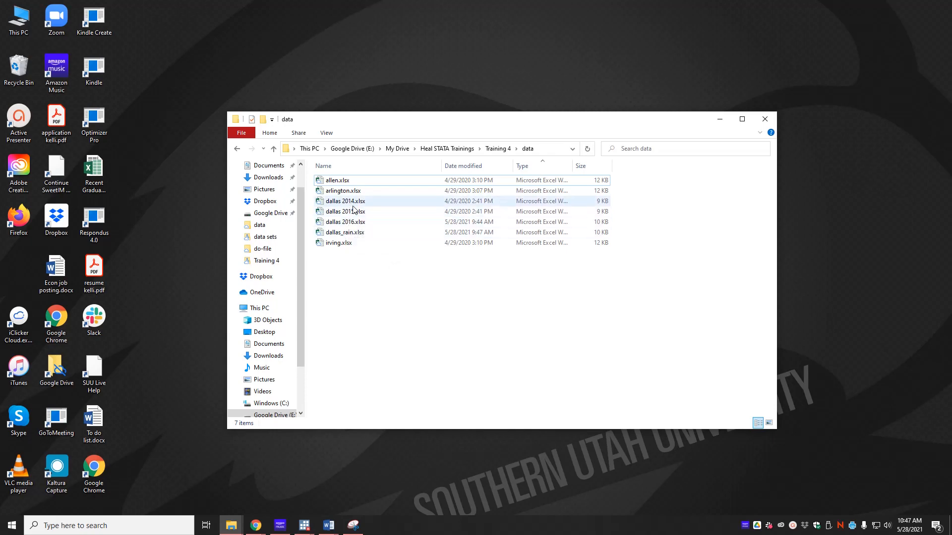
key("alt+Tab")
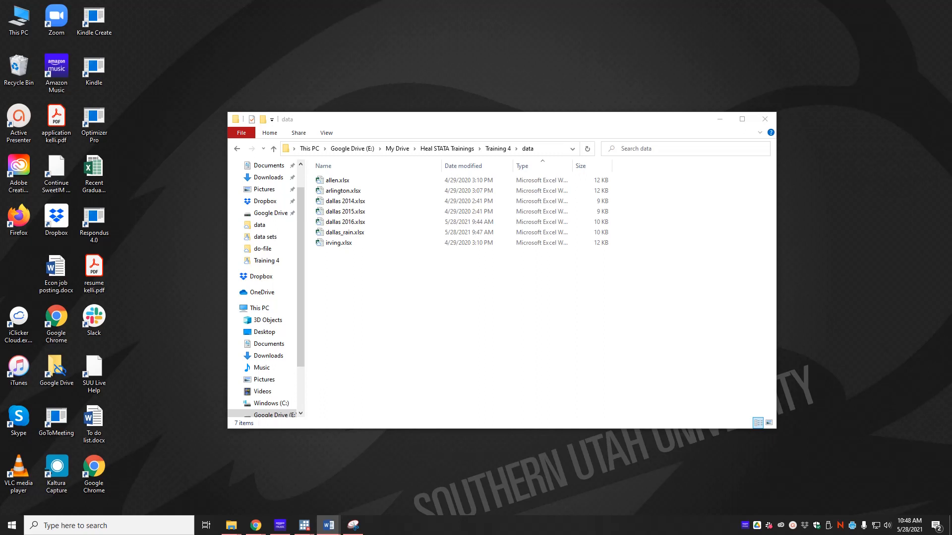
left_click(345, 202)
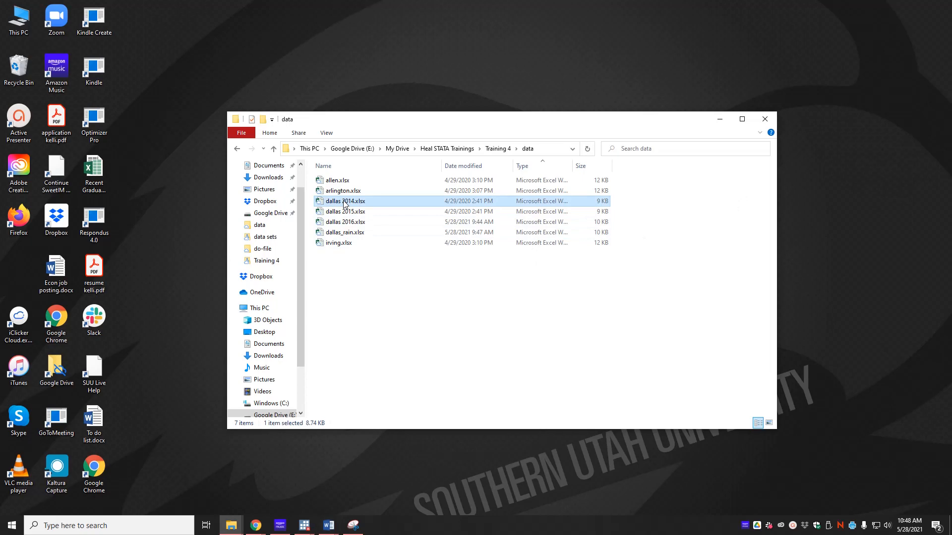
- Open dallas 2014.xlsx and autofit column D so the sales tax revenue values show
double_click(344, 202)
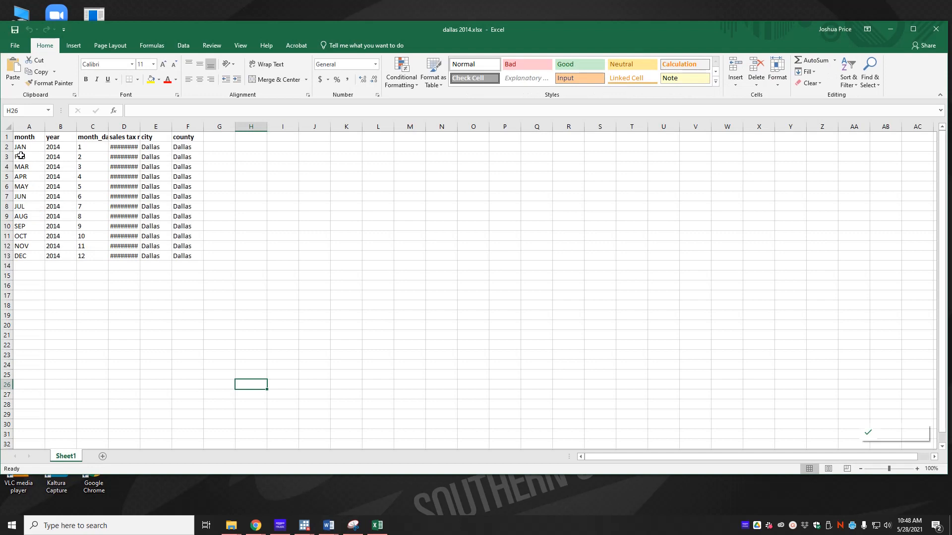
double_click(141, 127)
left_click_drag(122, 147, 126, 254)
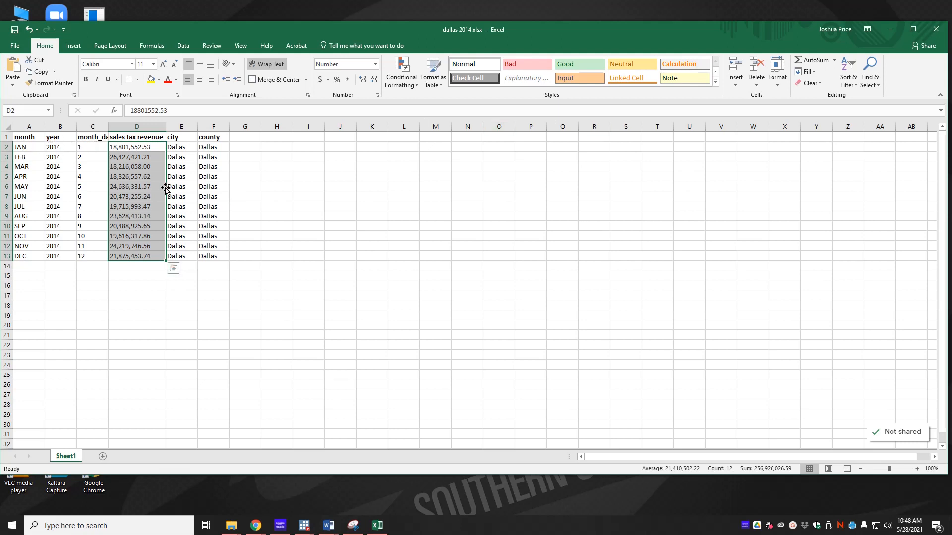
left_click(297, 246)
- Open dallas_rain.xlsx from the data folder and place it beside the 2014 workbook
left_click(231, 525)
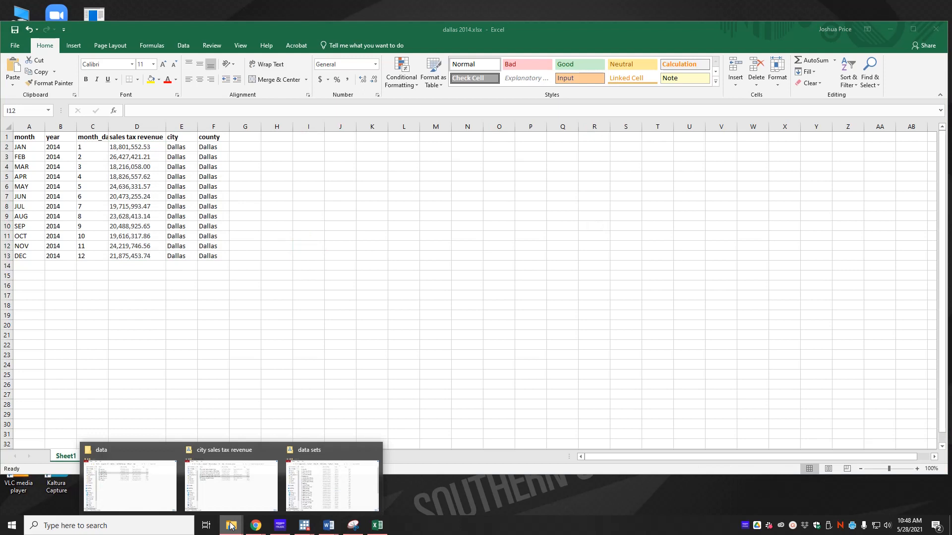
left_click(158, 500)
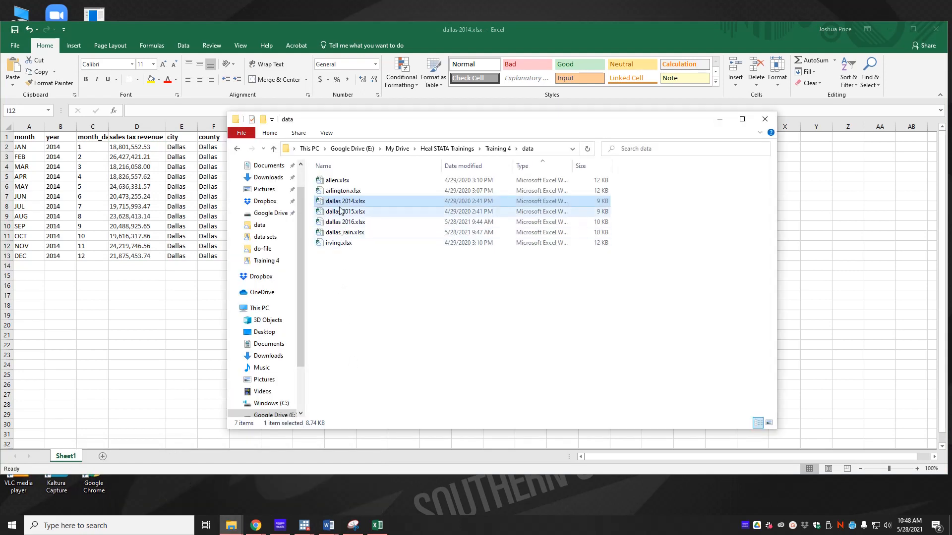
double_click(350, 232)
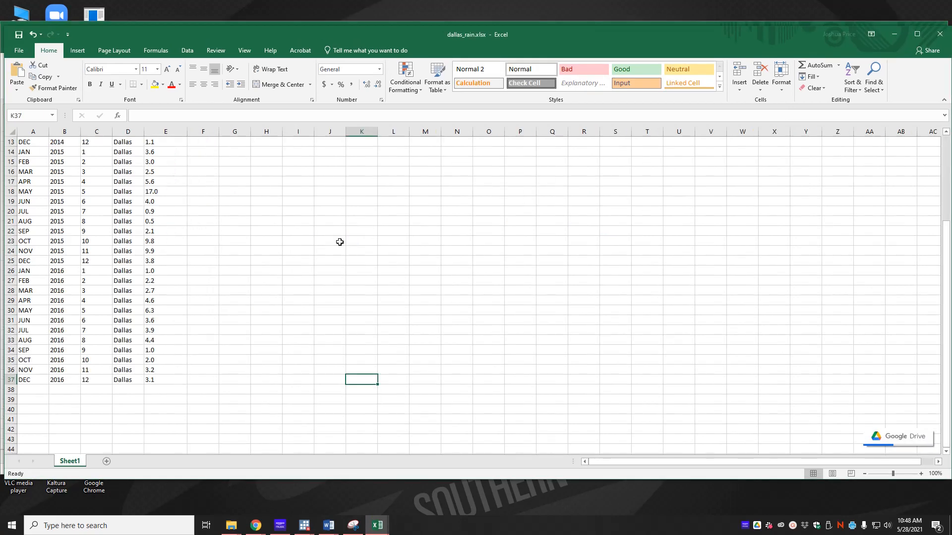
left_click_drag(560, 35, 513, 40)
scroll(354, 195, "up", 4)
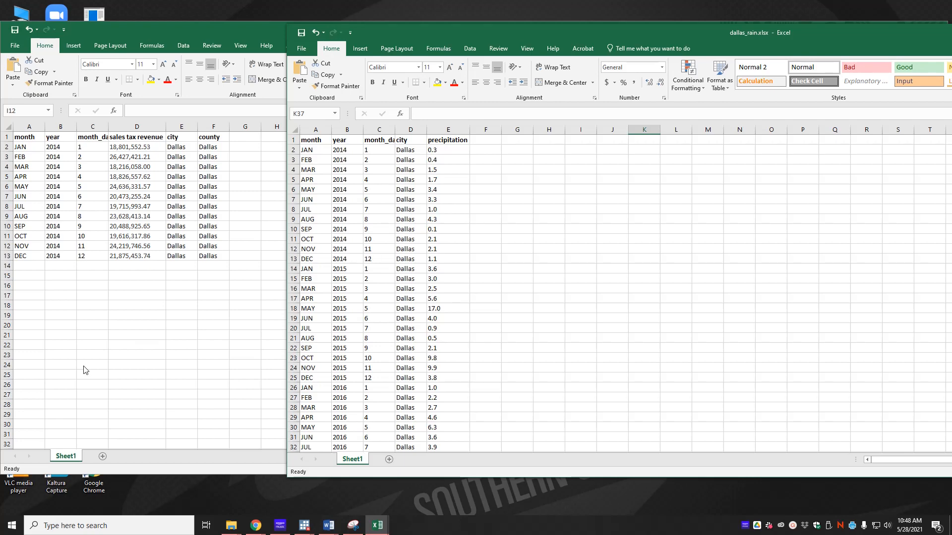
- Open dallas 2015.xlsx, autofit its column D and select the table A1:F13
mouse_move(231, 525)
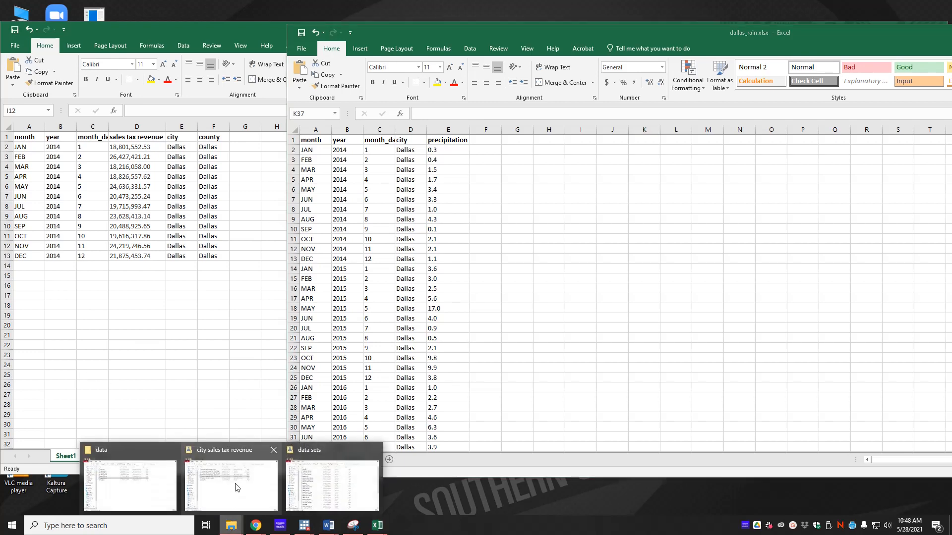
left_click(149, 490)
double_click(355, 212)
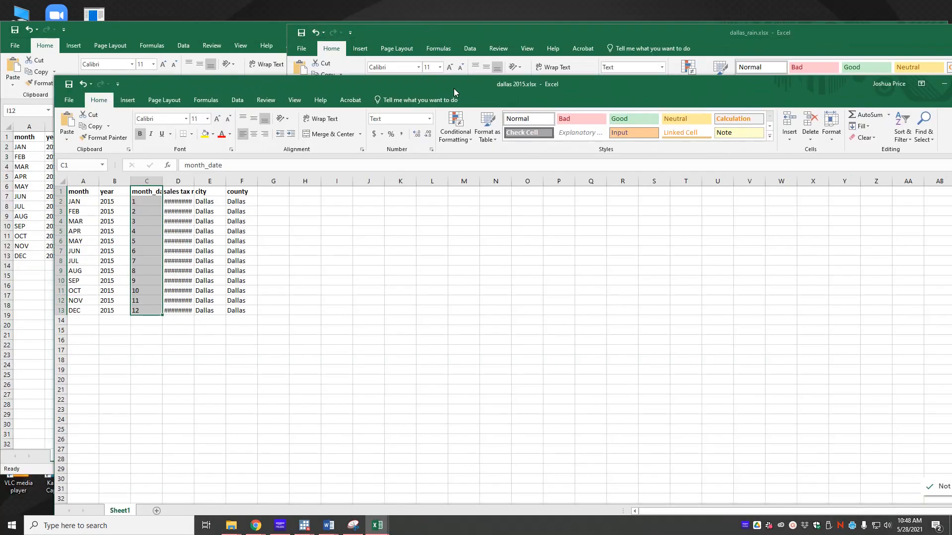
left_click_drag(453, 89, 647, 41)
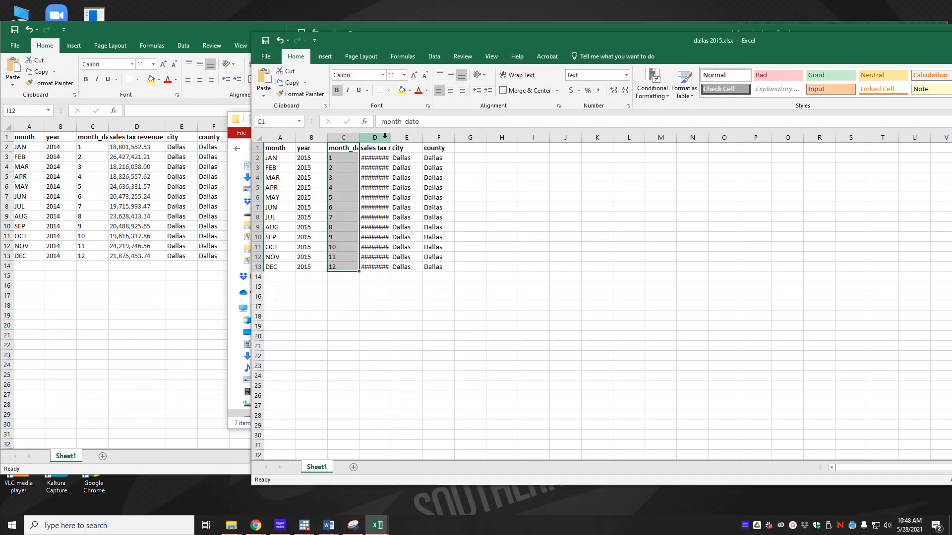
double_click(391, 136)
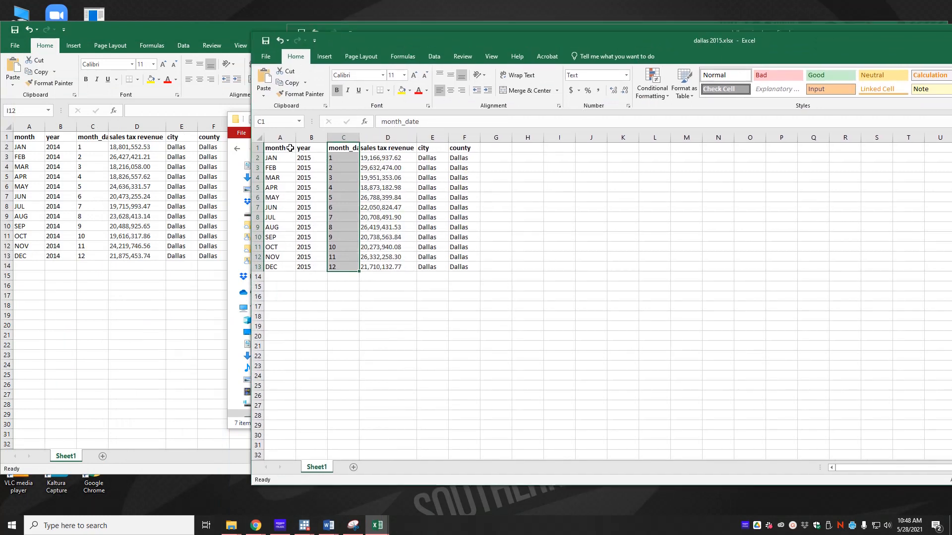
left_click_drag(287, 149, 463, 267)
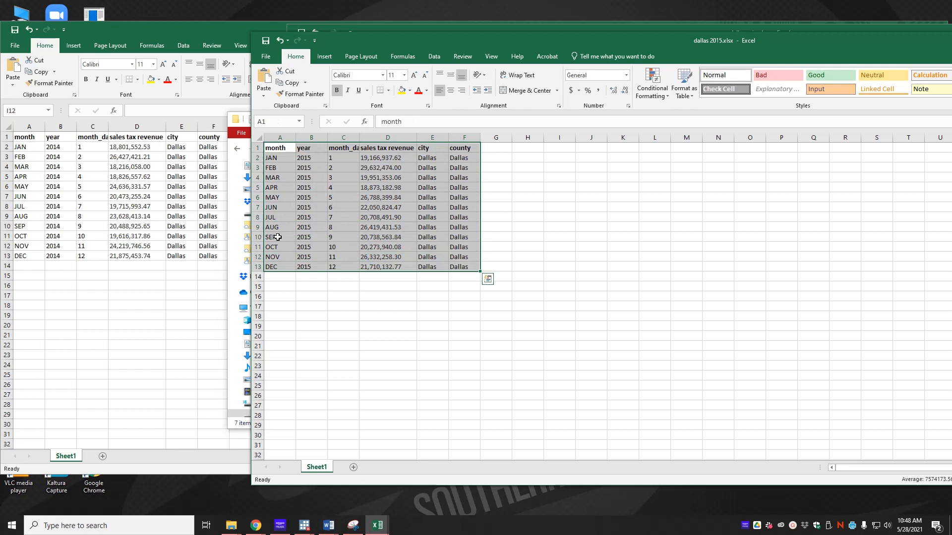
- Arrange the dallas 2014, dallas 2015 and dallas_rain windows so they can be compared
left_click(27, 268)
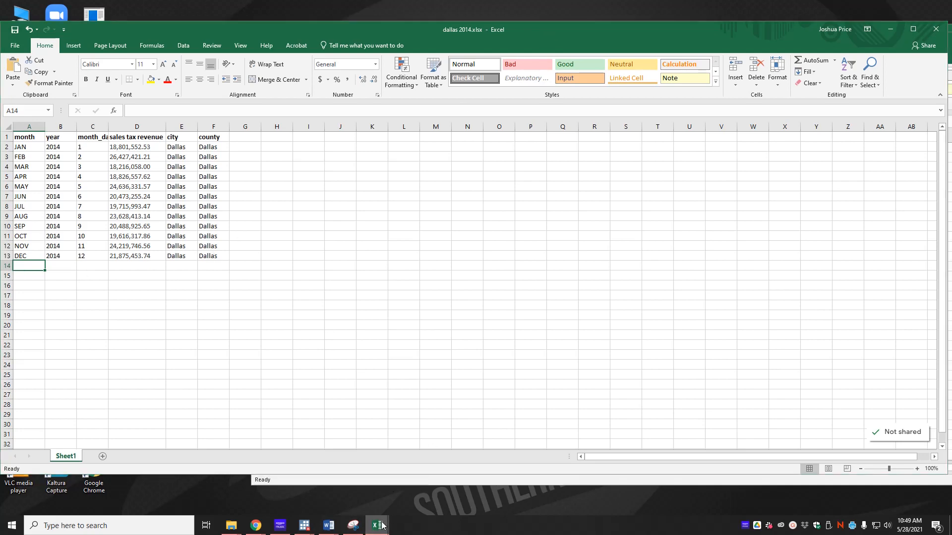
mouse_move(382, 525)
left_click(478, 485)
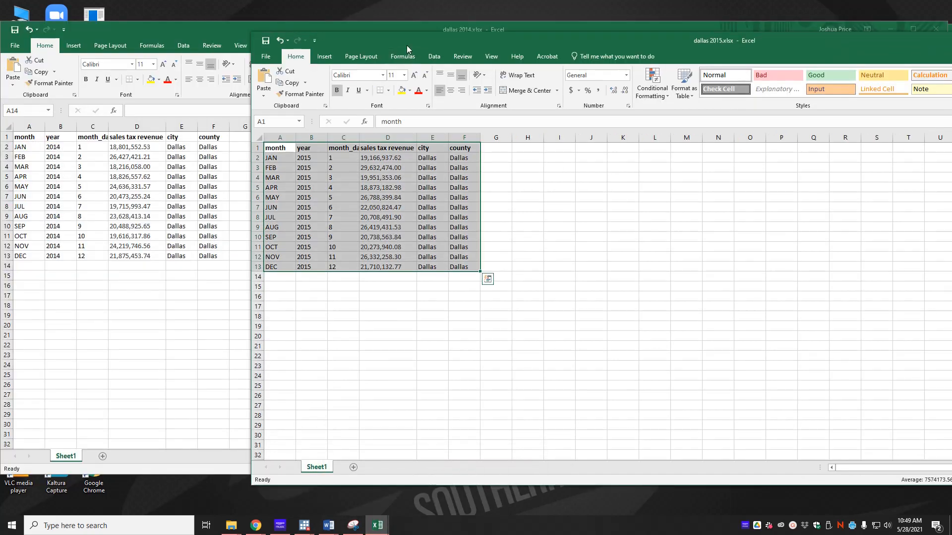
left_click_drag(406, 46, 155, 266)
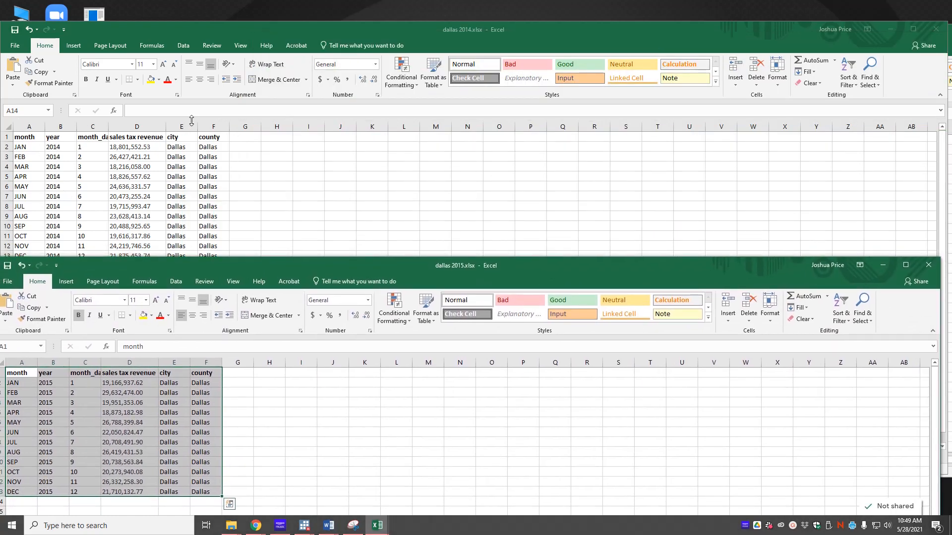
left_click_drag(286, 271, 411, 230)
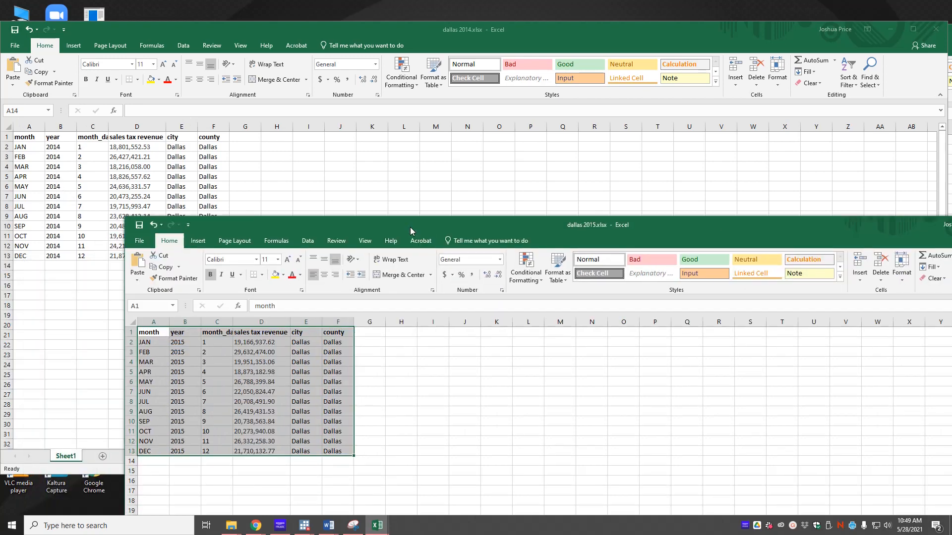
mouse_move(381, 530)
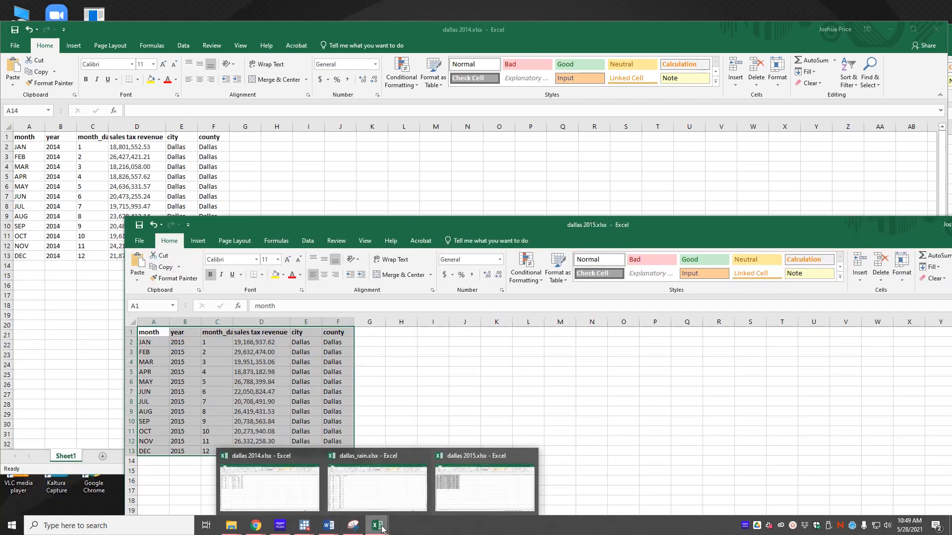
left_click(377, 489)
left_click_drag(387, 29, 365, 59)
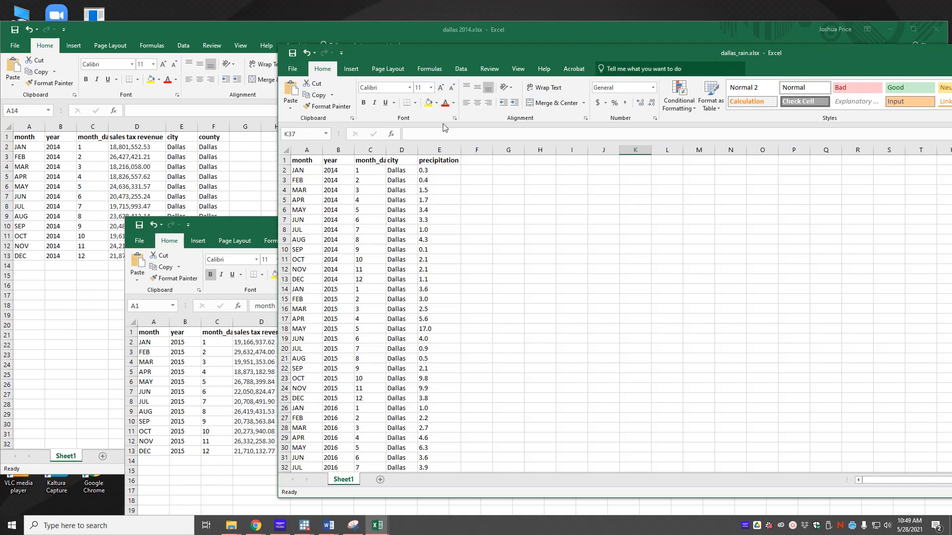
- Close dallas 2015 without saving, then close the dallas_rain and dallas 2014 workbooks
left_click(261, 221)
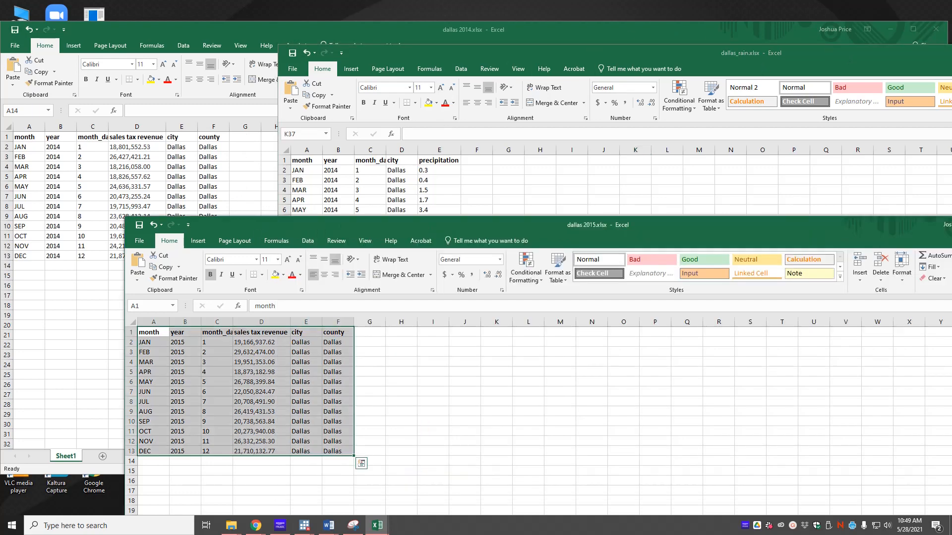
key("alt+F4")
left_click(475, 274)
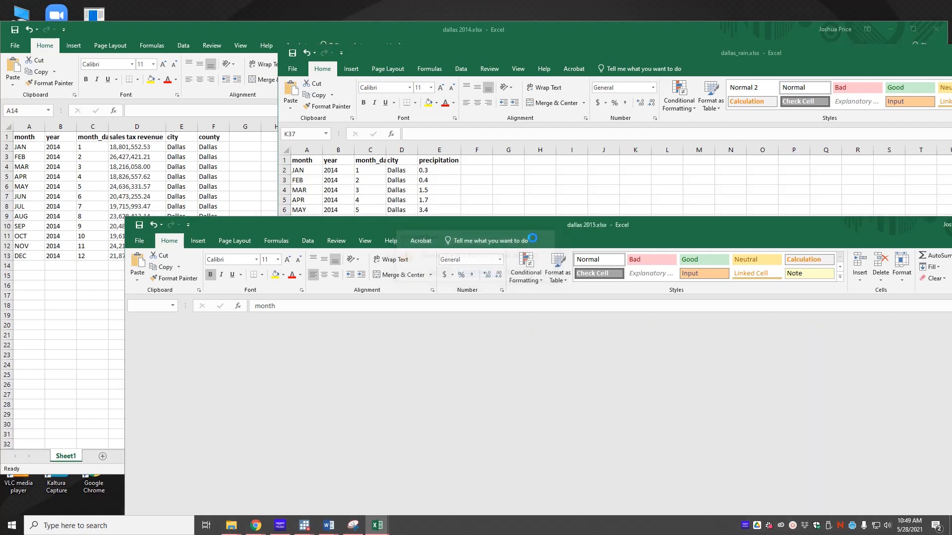
left_click_drag(708, 52, 357, 75)
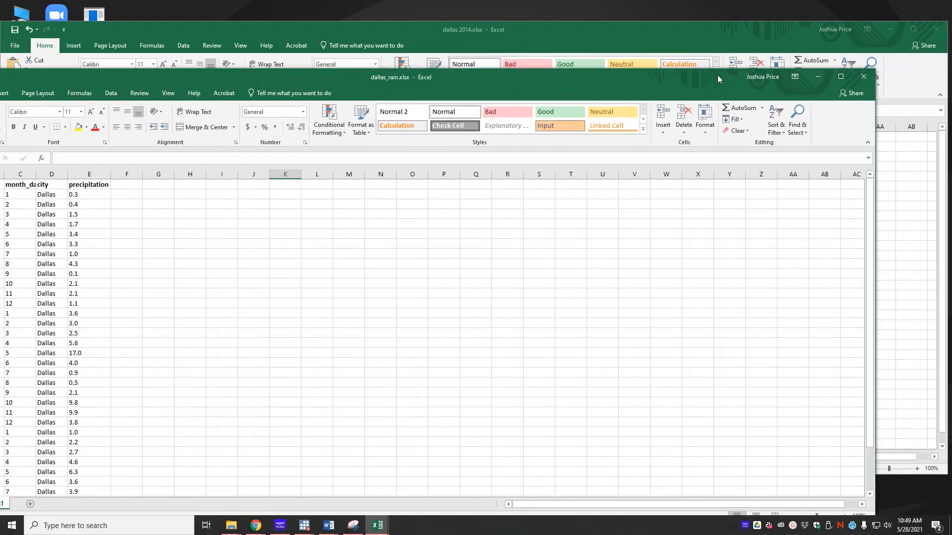
left_click(865, 75)
left_click(935, 29)
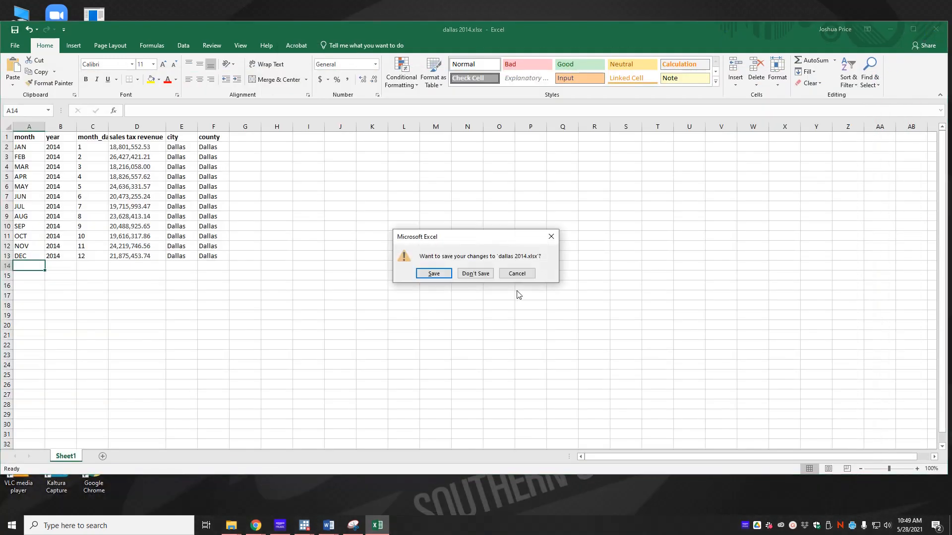
- Discard changes to dallas 2014, then add a cd line using the copied Training 4 data folder path
left_click(488, 276)
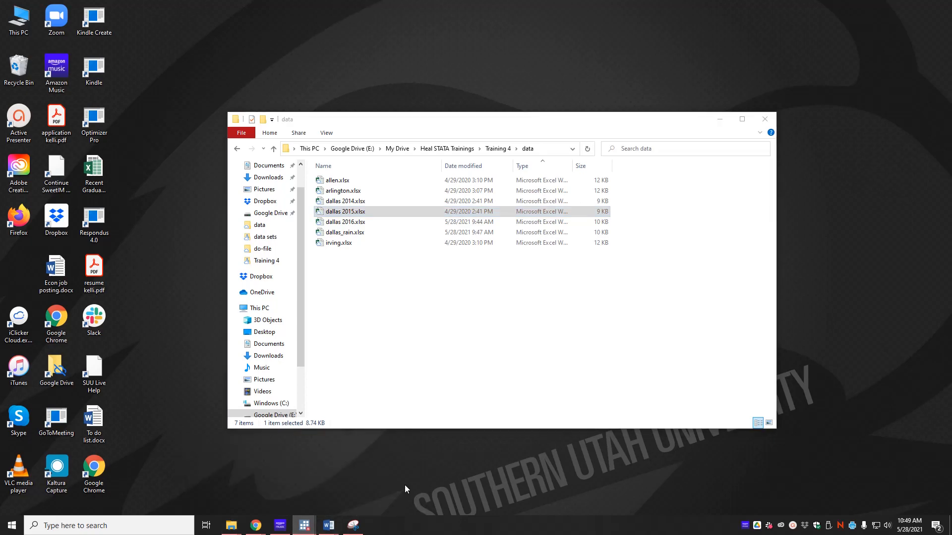
left_click_drag(951, 148, 549, 63)
type("cd \"")
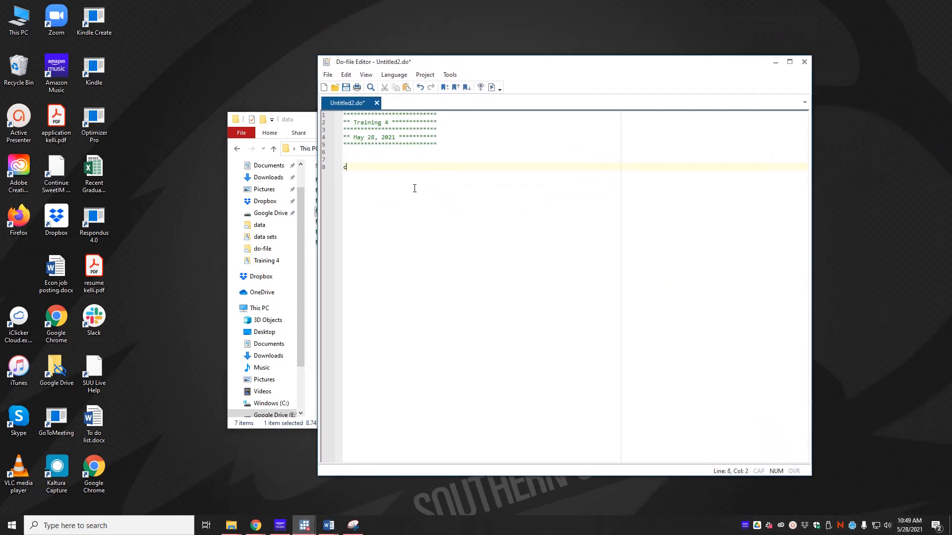
left_click(298, 126)
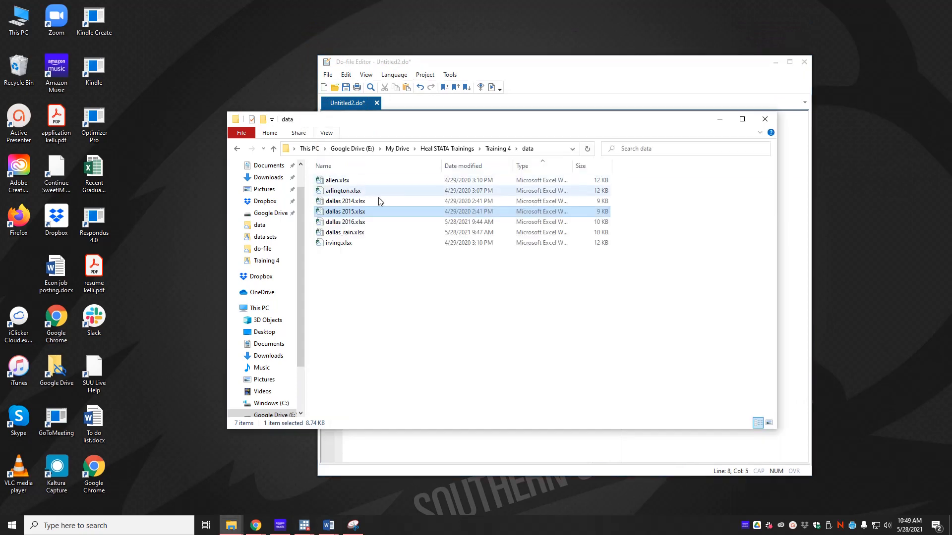
left_click(547, 150)
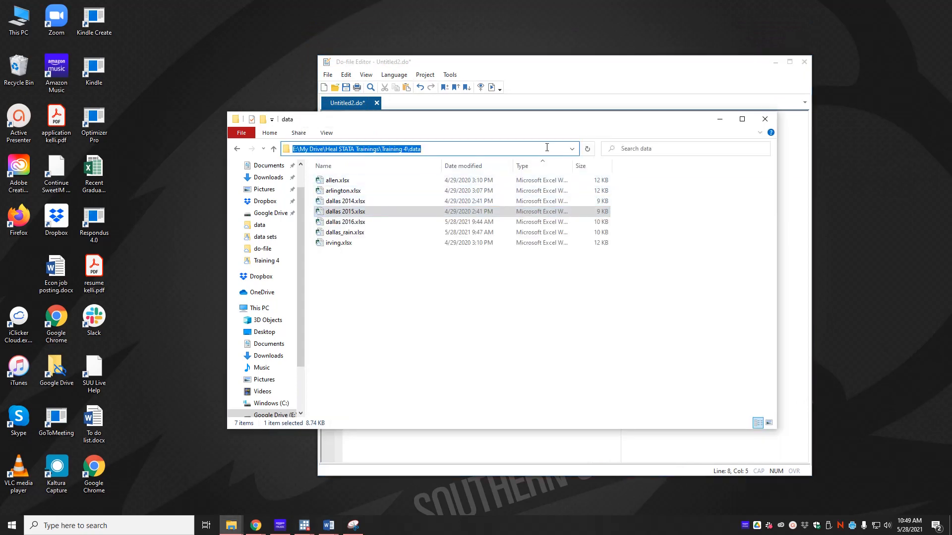
key("ctrl+c")
key("alt+Tab")
key("ctrl+v")
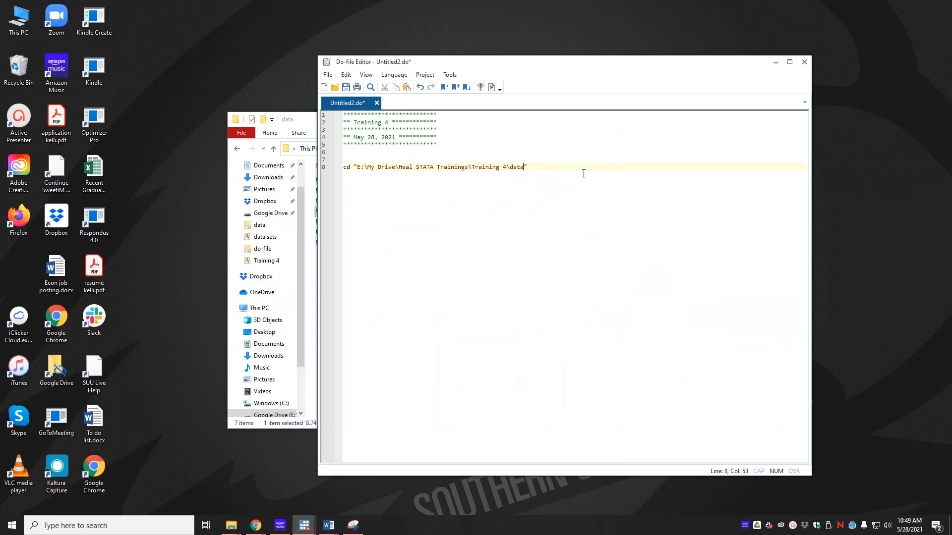
key("Return")
key("Return")
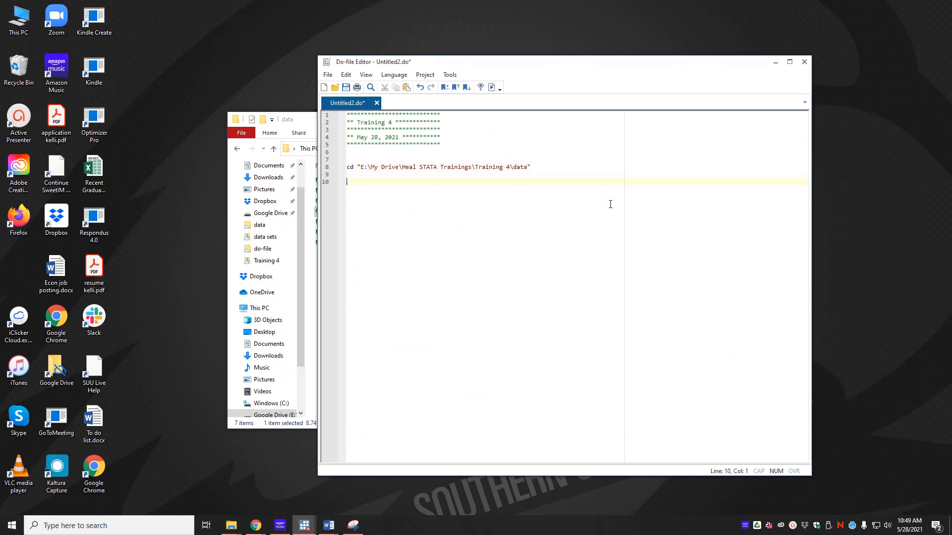
key("alt+Tab")
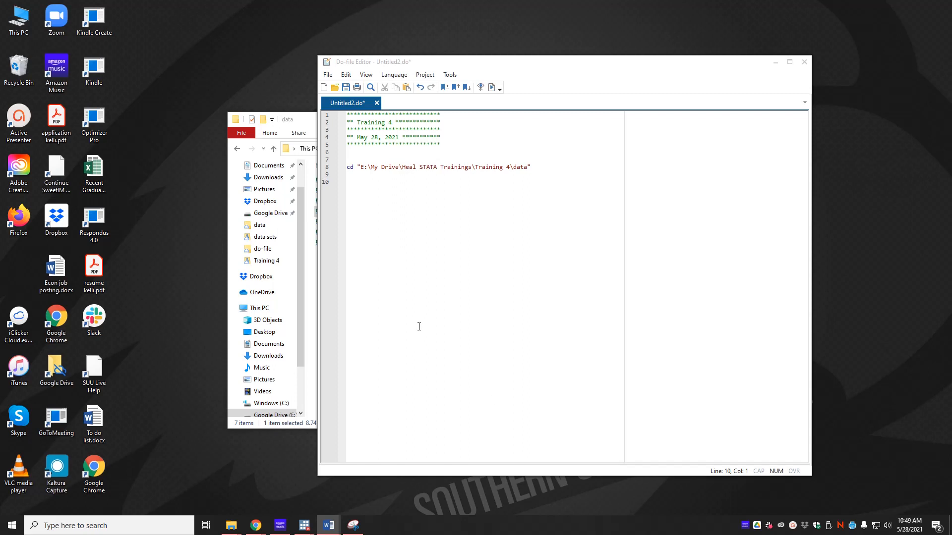
- Add the '**** Append ******' heading with lines importing dallas_2016.xlsx and saving dallas_2016, replace
left_click_drag(467, 68, 596, 73)
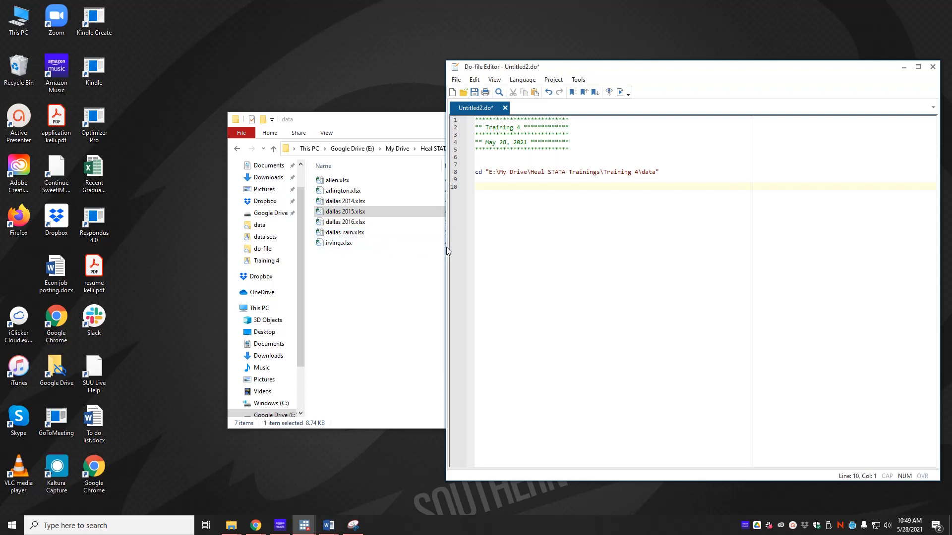
type("**** Append ******")
key("Return")
key("Return")
type("*impo")
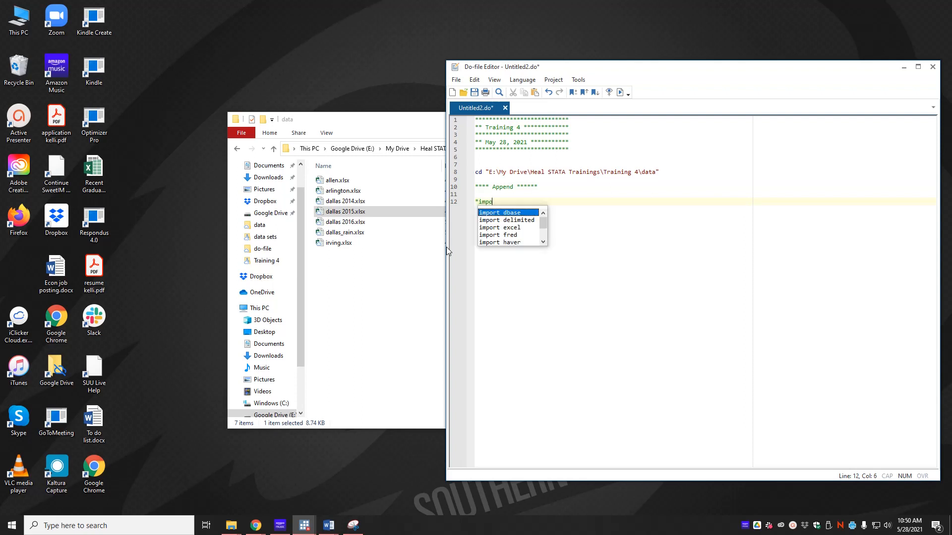
type("rt dallas 2016 *")
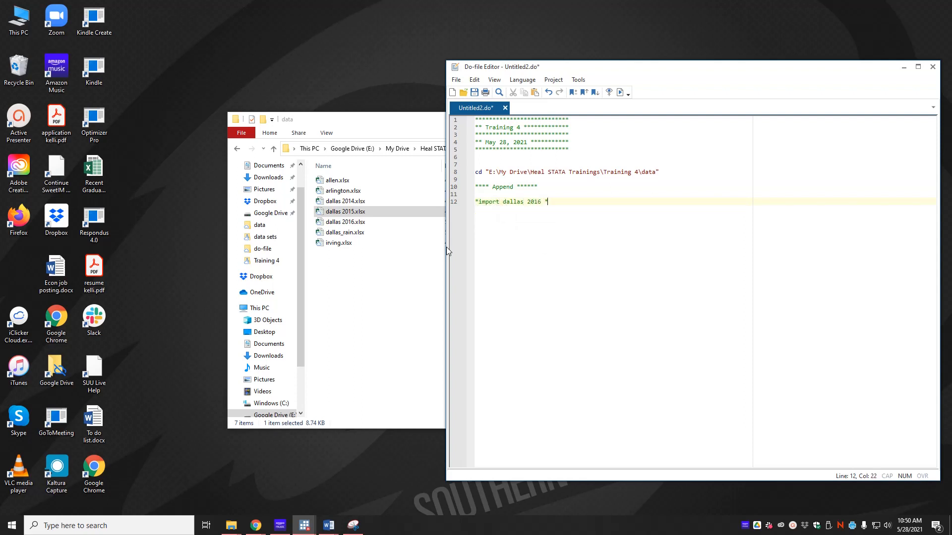
key("Return")
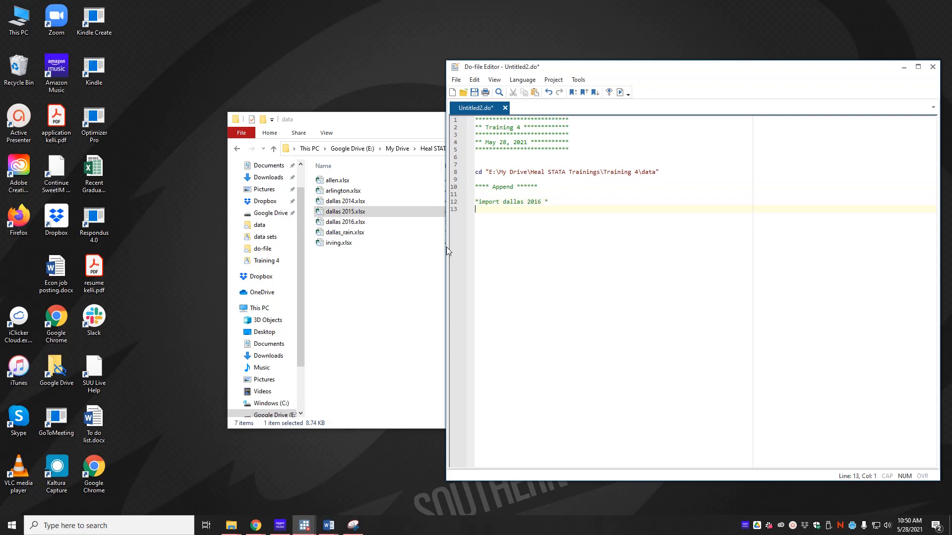
type("import excel using \"dallas_2016.xlsx\"")
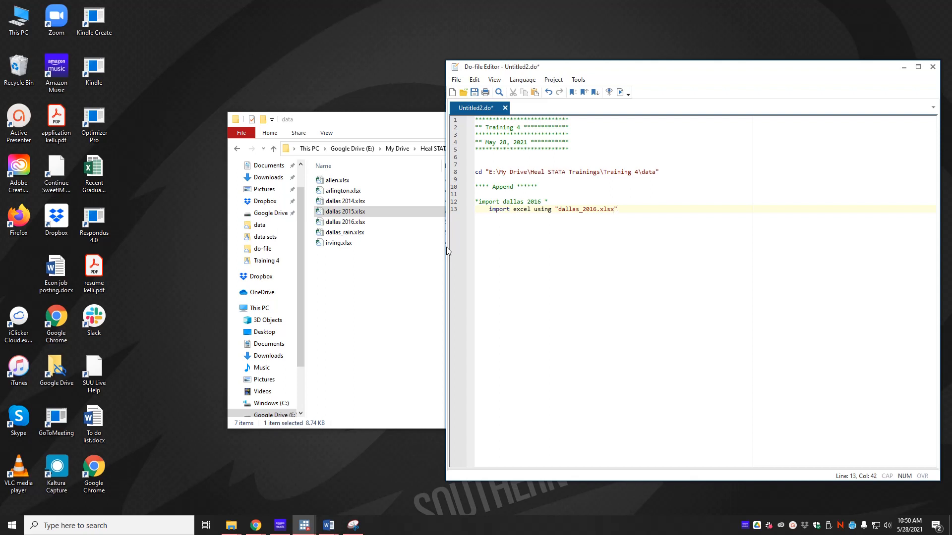
type(", first clear")
key("Return")
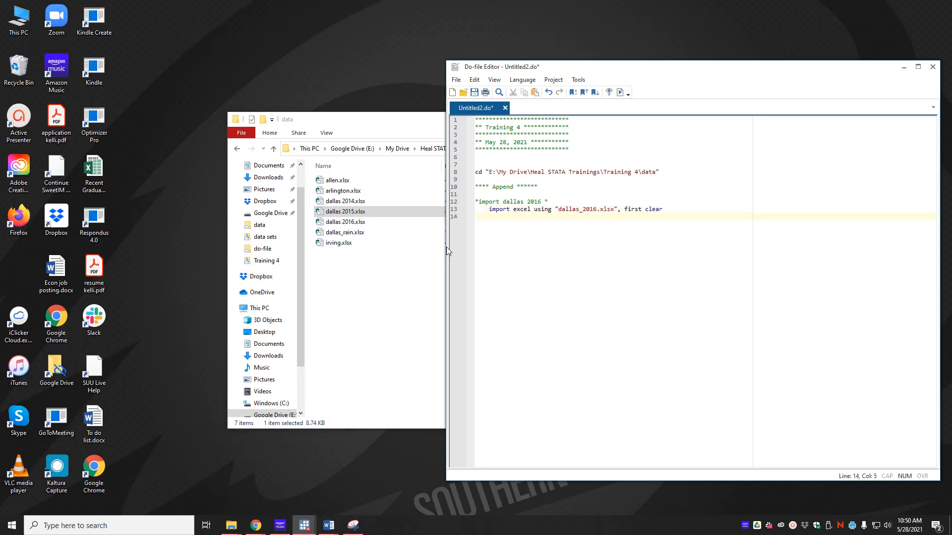
type("save dallas_s")
key("BackSpace")
type("2016")
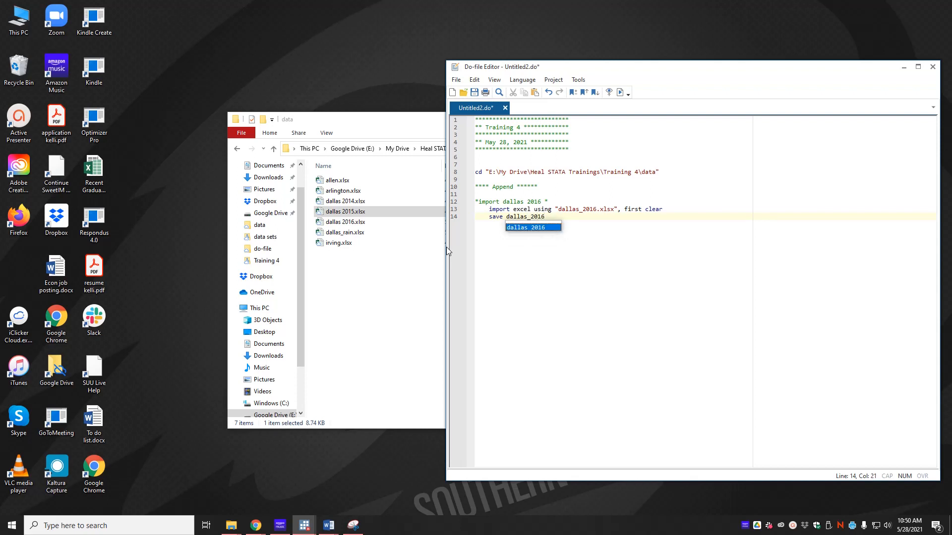
type(", replace")
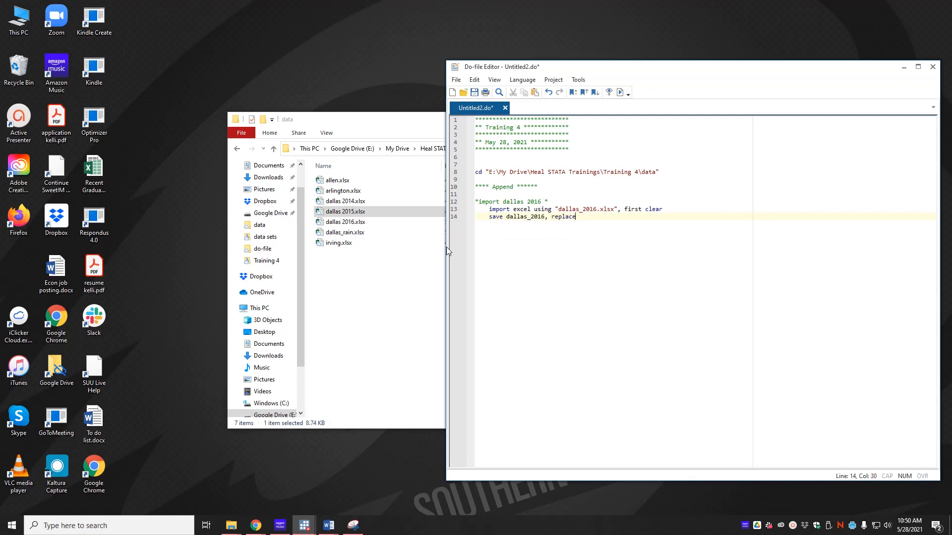
key("Return")
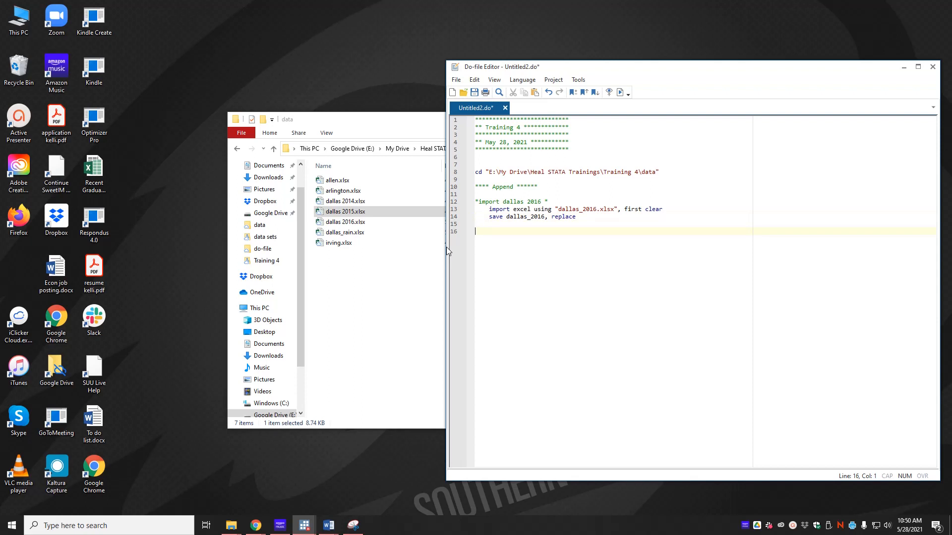
- Add a second '* import dallas 2016 *' heading and paste a copy of the import and save lines
type("* import dallas 2016 *")
key("Return")
key("Tab")
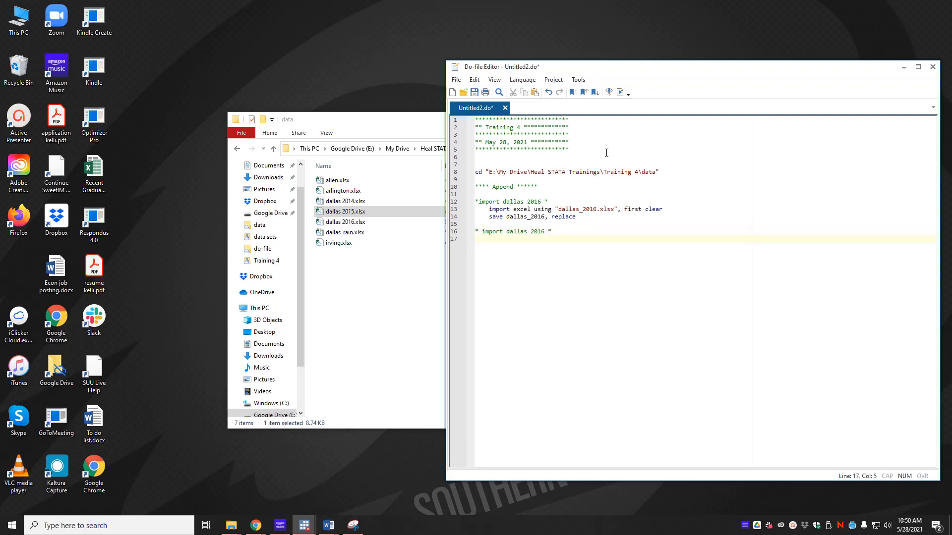
left_click_drag(577, 219, 471, 212)
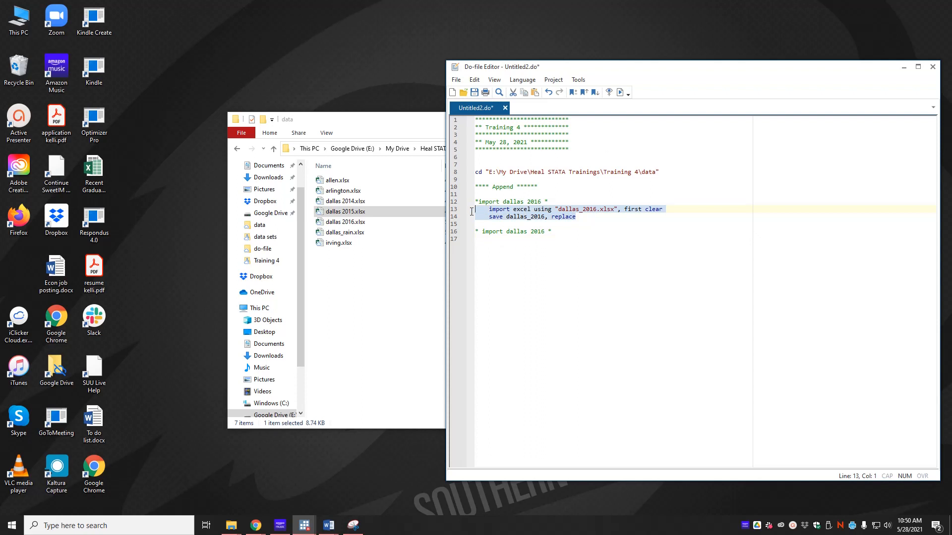
key("ctrl+c")
left_click(501, 241)
key("ctrl+v")
- Change the copied block's heading and file name year from 2016 to 2015
left_click(500, 238)
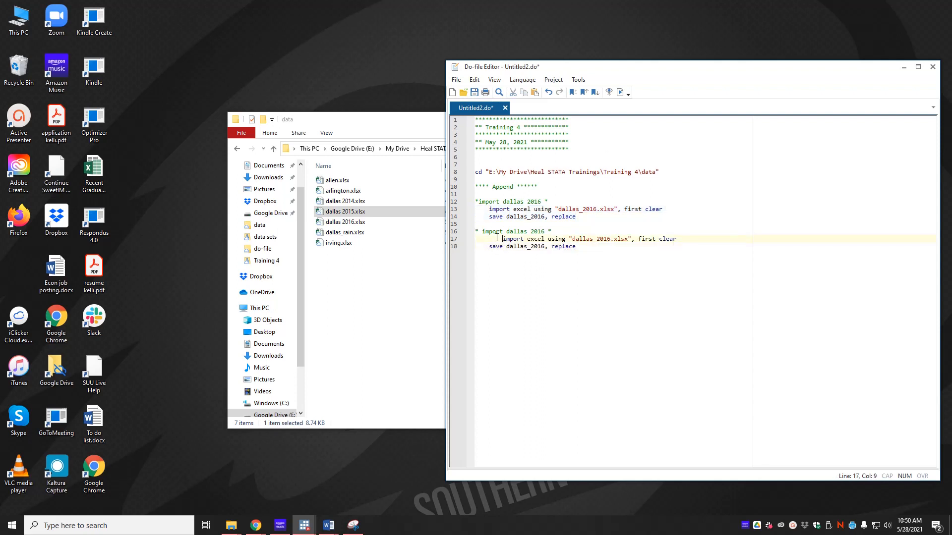
key("BackSpace")
left_click(597, 239)
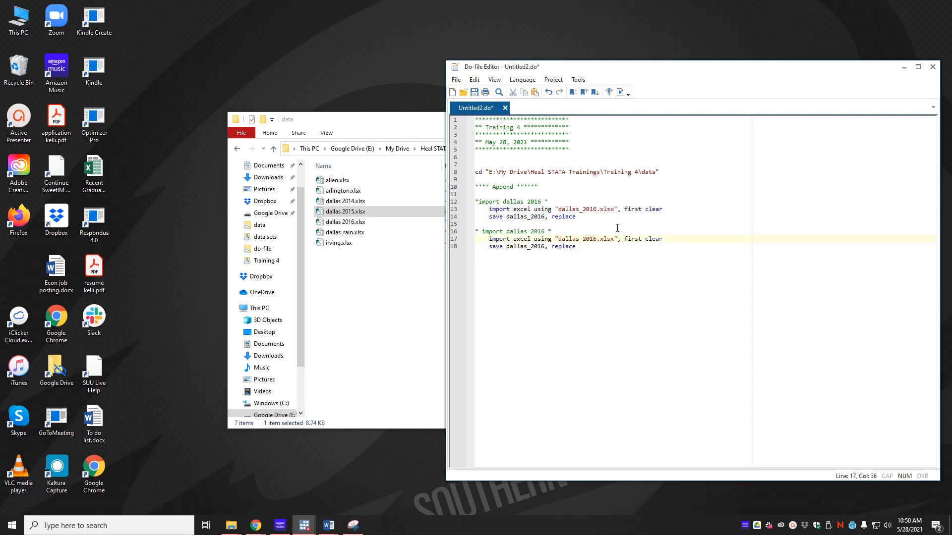
key("BackSpace")
type("5")
key("Up")
key("BackSpace")
type("5")
left_click(544, 247)
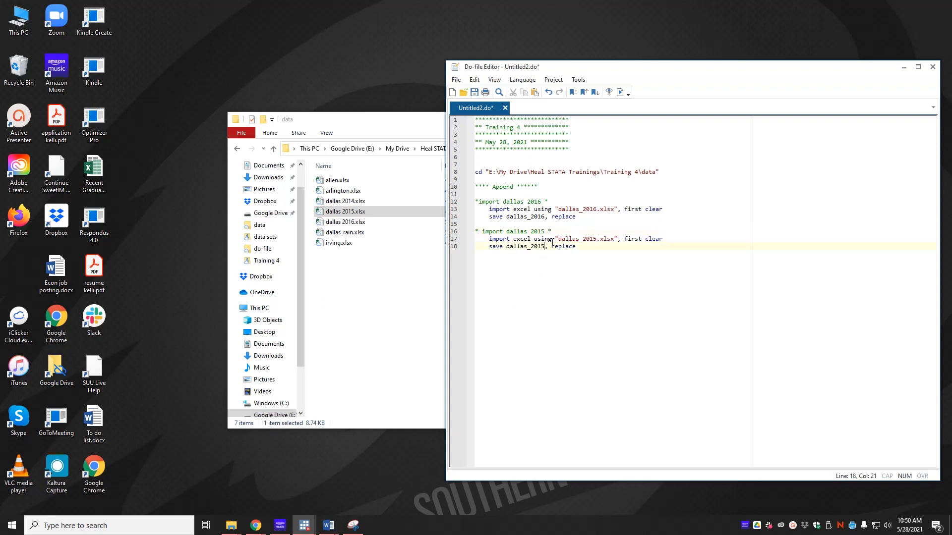
left_click(634, 274)
key("Return")
key("Return")
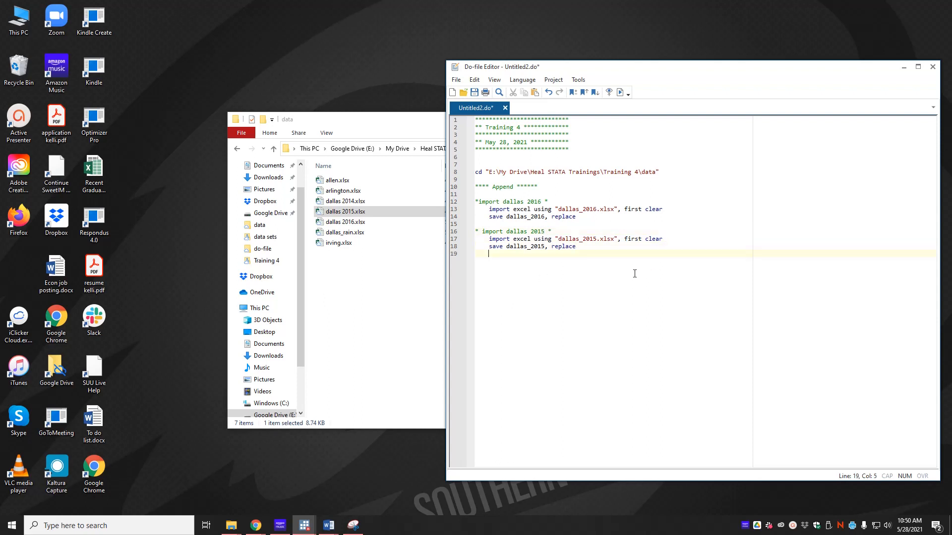
- Paste a third copy of the import and save lines under a copied heading comment
key("ctrl+v")
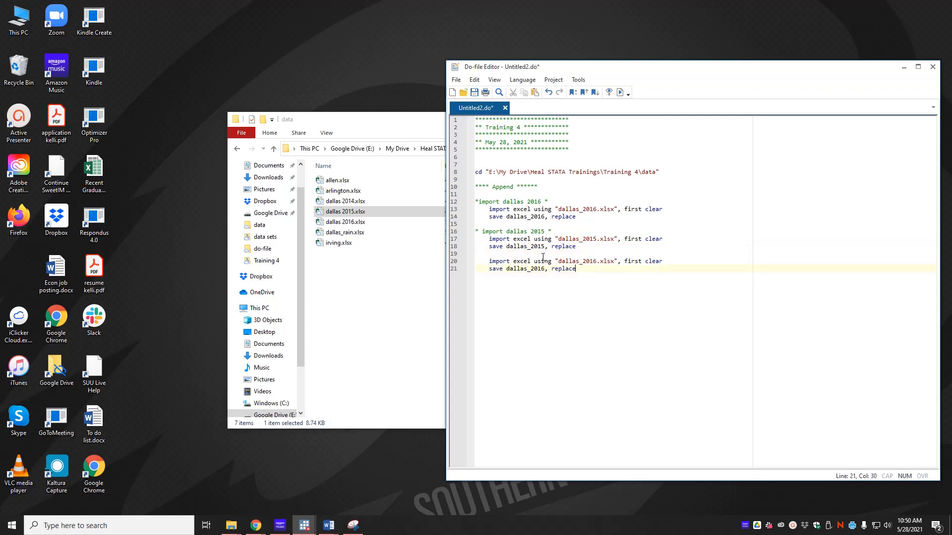
left_click_drag(568, 233, 409, 232)
key("Down")
key("Down")
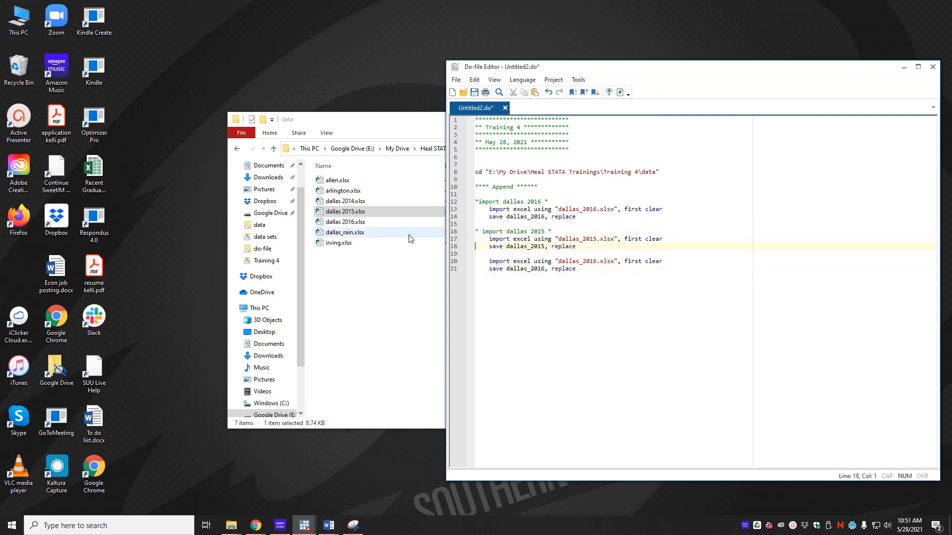
key("Return")
key("ctrl+v")
key("Home")
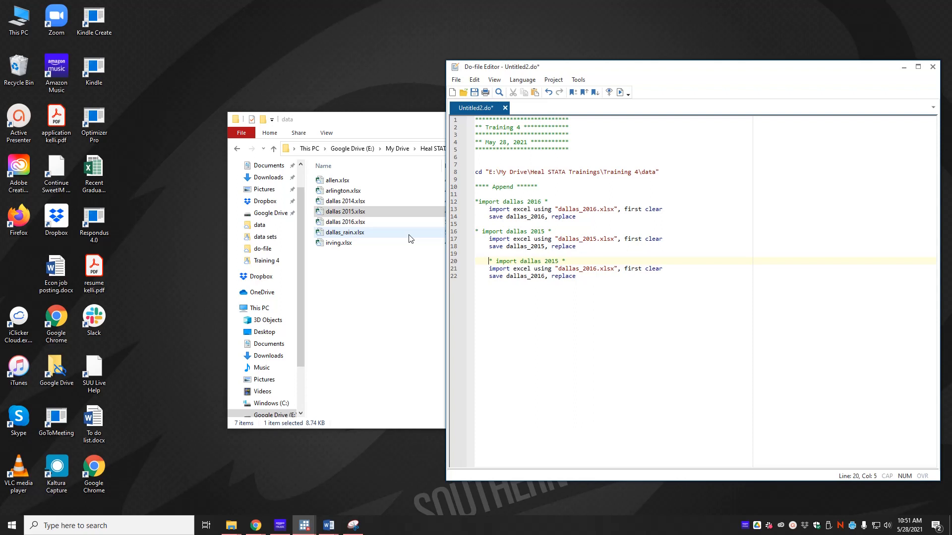
key("BackSpace")
- Change the third block's heading, import file and save name years to 2014
left_click(544, 260)
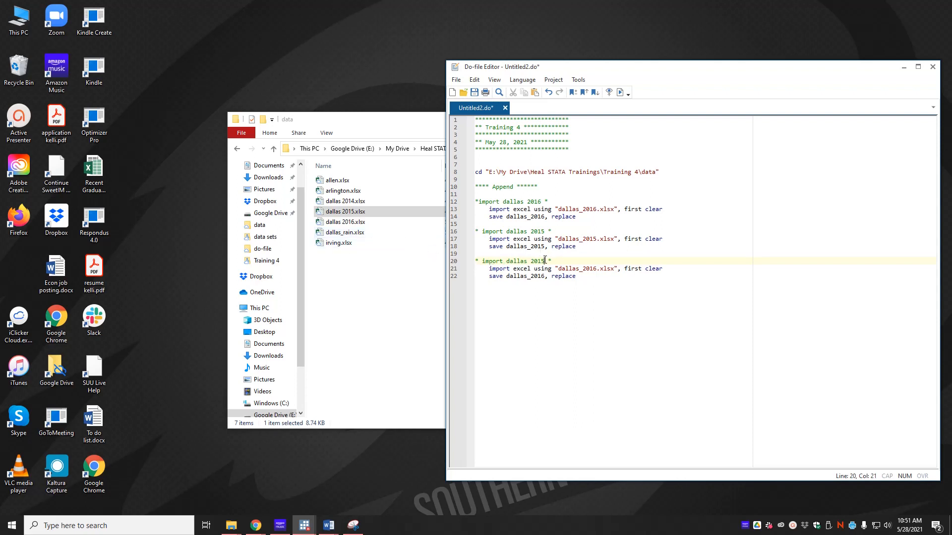
key("BackSpace")
type("4")
key("BackSpace")
type("4")
left_click(597, 268)
key("BackSpace")
type("4")
left_click(606, 302)
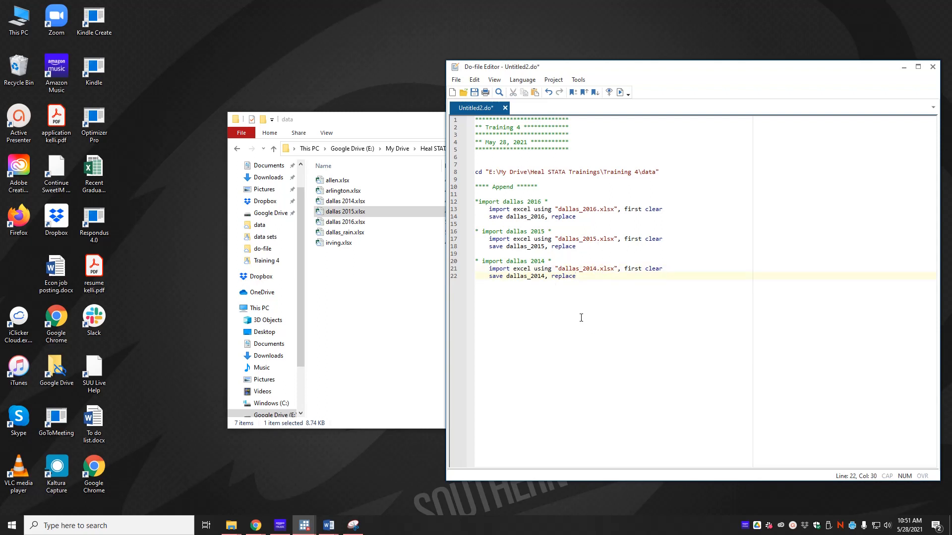
key("alt+Tab")
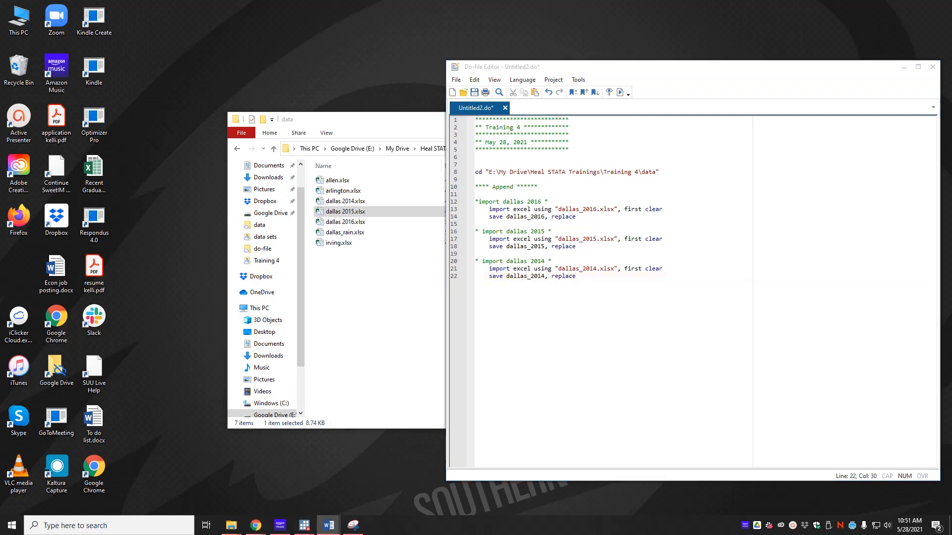
left_click(633, 291)
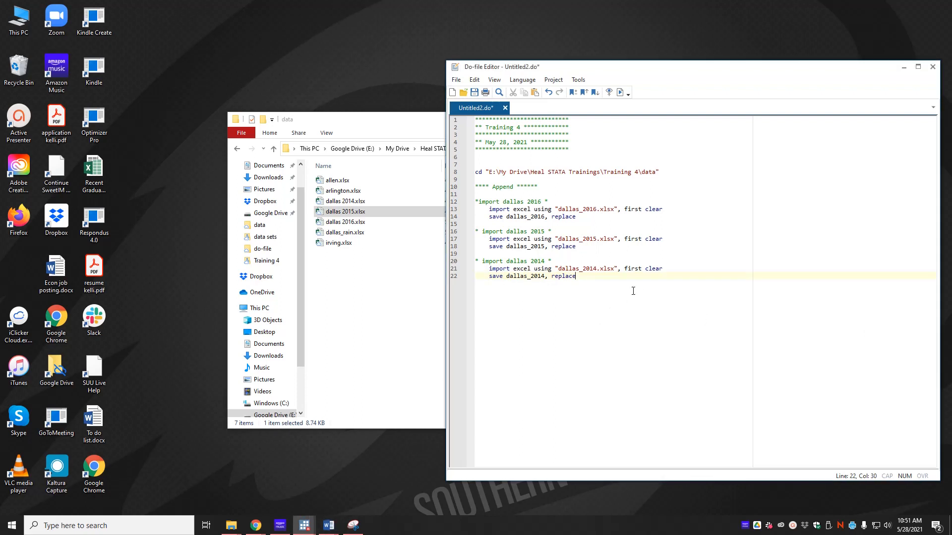
key("Return")
key("Return")
key("Return")
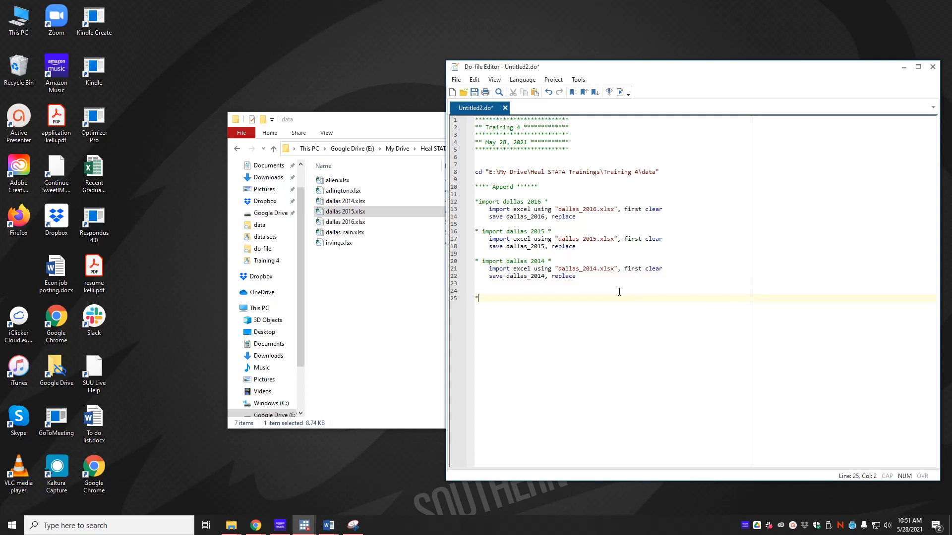
- Add the comment 'now that they are STATA formatted, let's append', then use dallas_2014, clear and append using dallas_2015
type("** now that tehy")
key("BackSpace")
key("BackSpace")
key("BackSpace")
key("BackSpace")
type("hey are STATA formatted, let's append **")
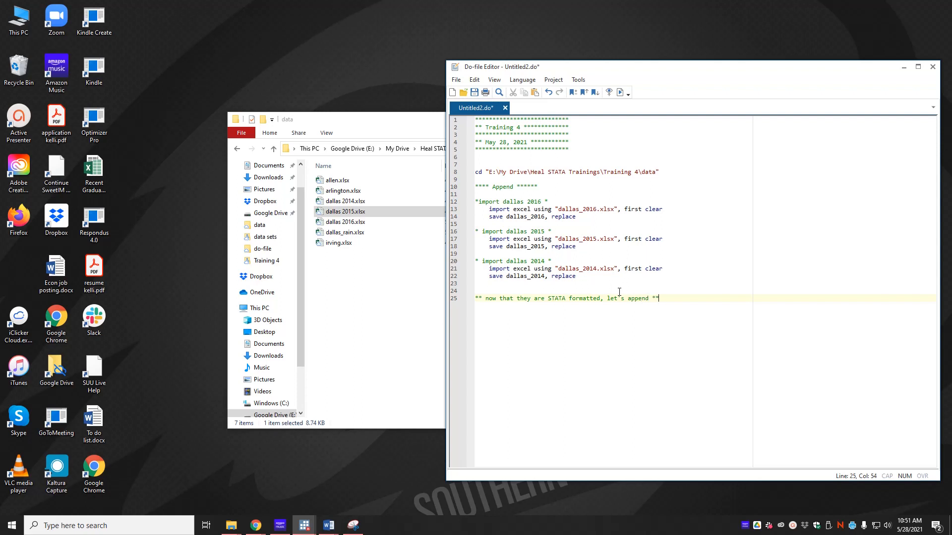
key("Return")
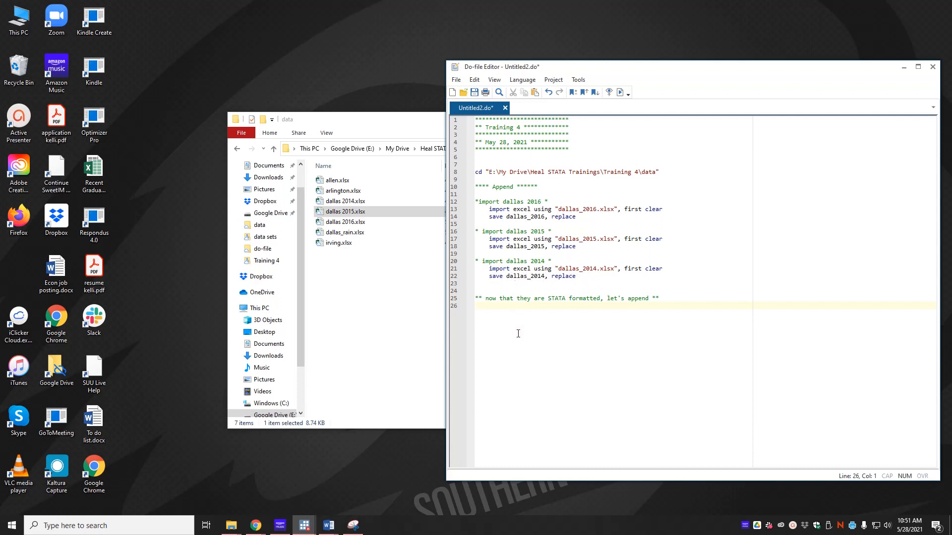
type("use dallas_2014")
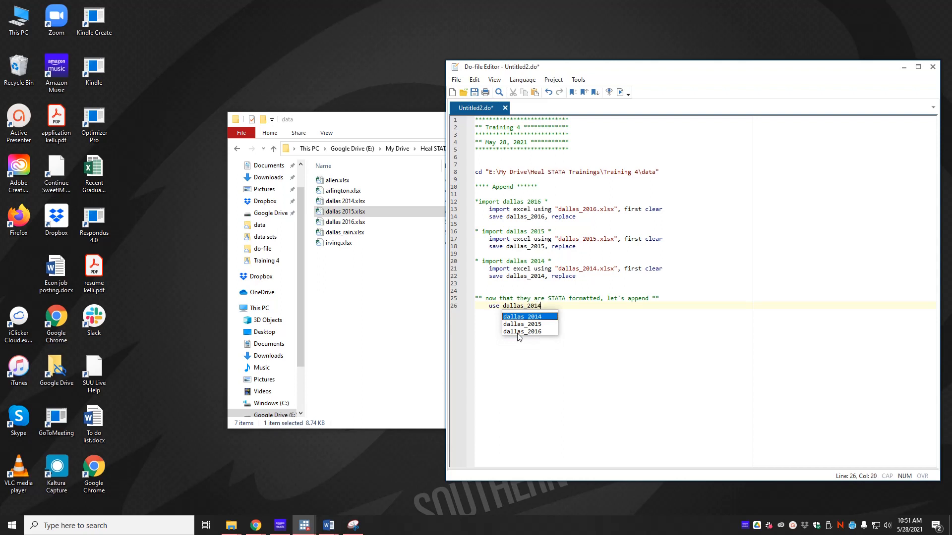
type(", clear")
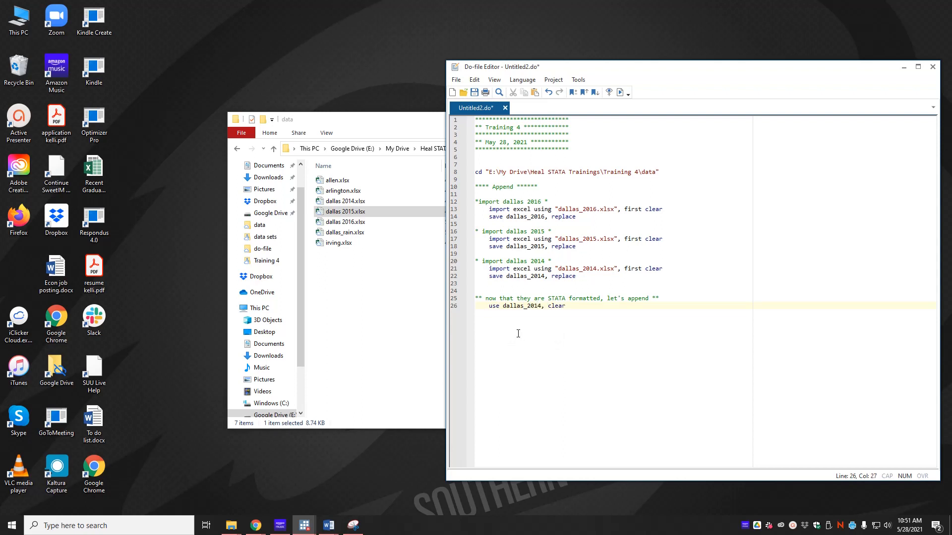
key("Return")
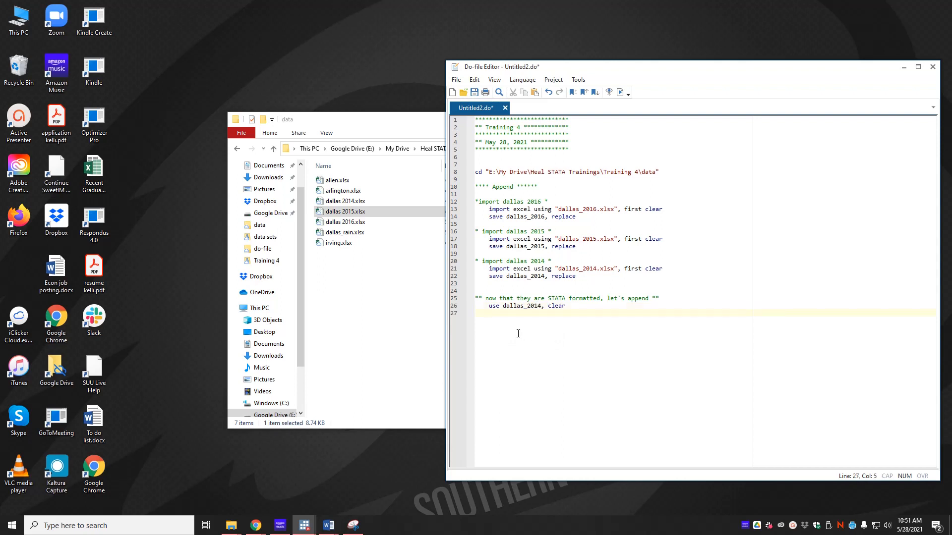
type("append using ")
type("dallas")
type("_210")
type("15")
left_click(305, 532)
- Check the spreadsheet file names in the data folder after the import error
left_click(252, 491)
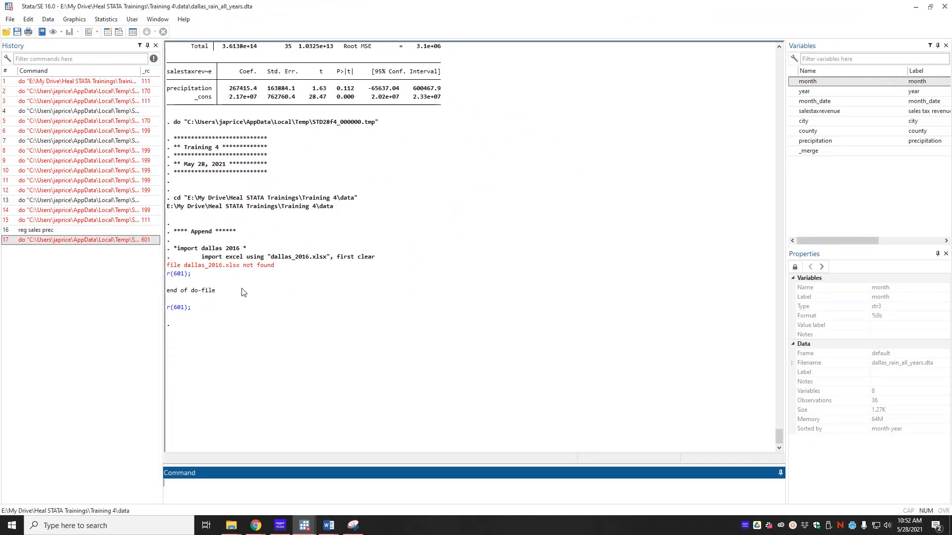
key("alt+Tab")
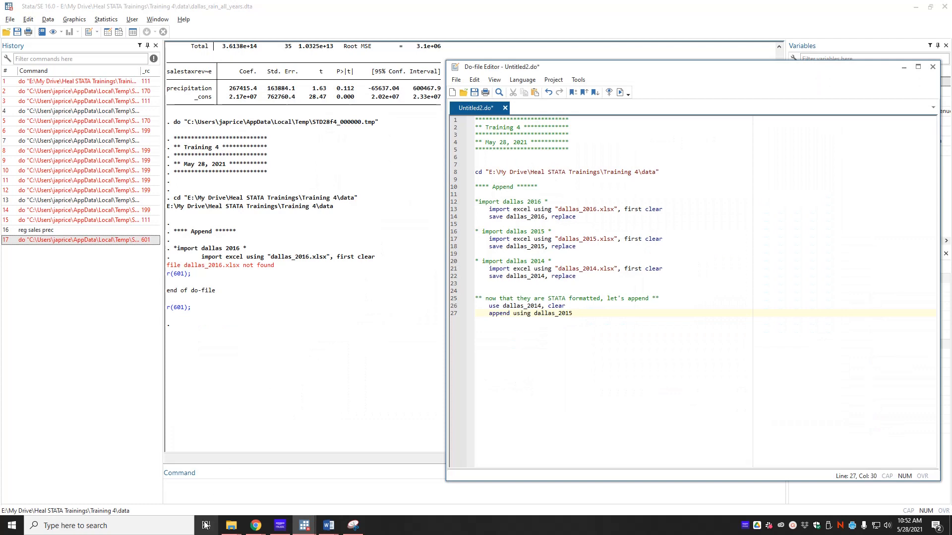
mouse_move(231, 525)
left_click(126, 494)
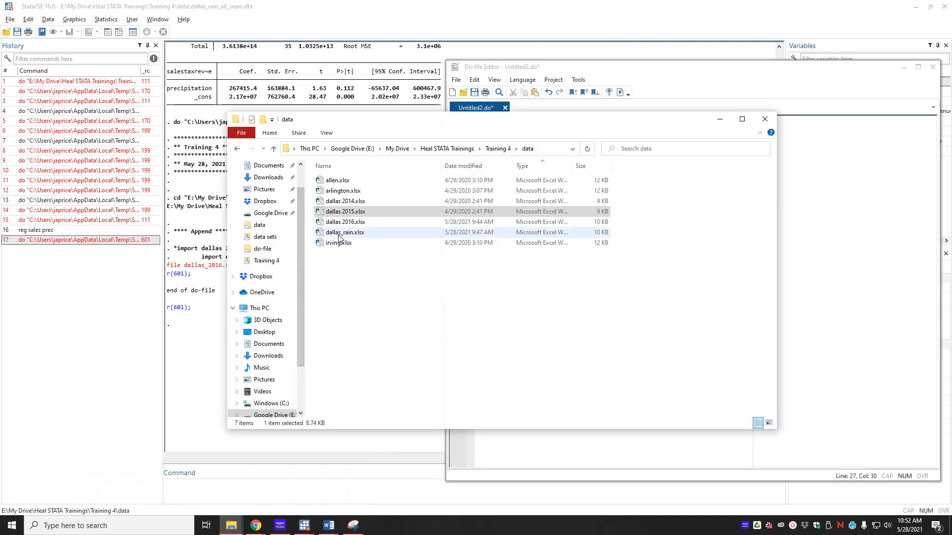
left_click(344, 214)
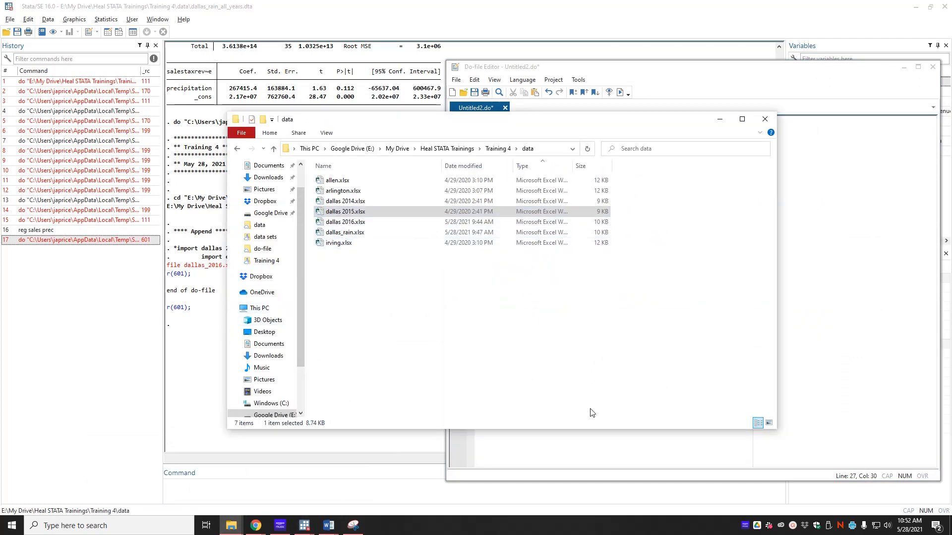
key("alt+Tab")
- Replace the underscores with spaces in the imported .xlsx file names and rerun the do-file
left_click(584, 214)
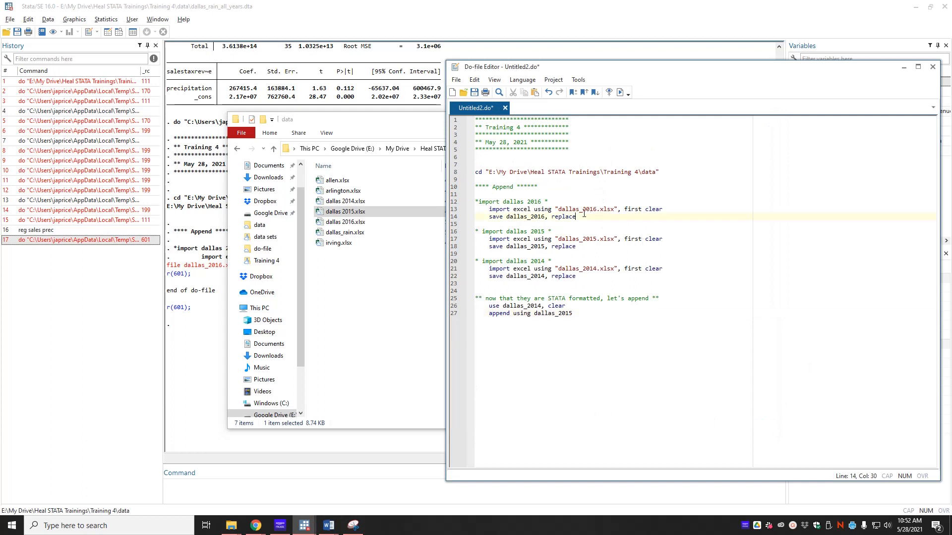
key("BackSpace")
key("Down")
key("Down")
key("Down")
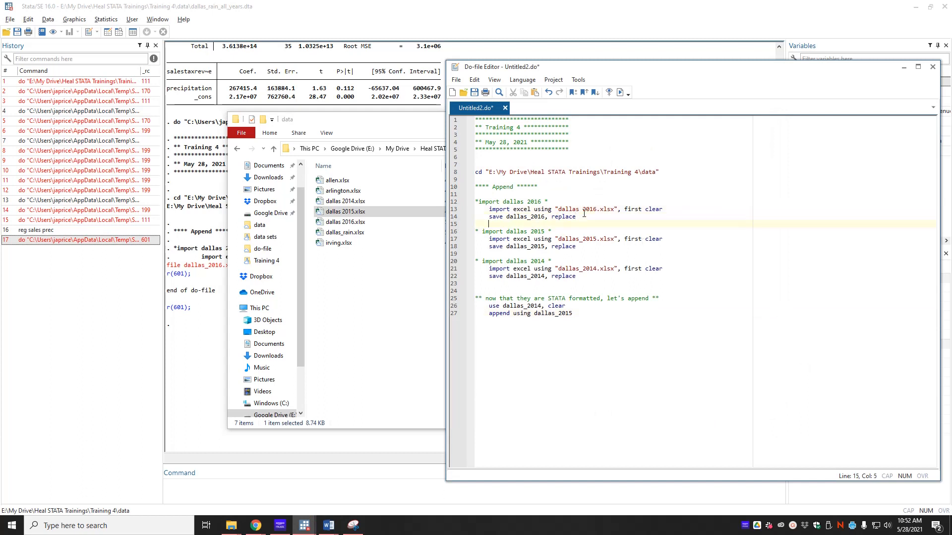
key("Down")
key("Down")
key("Down")
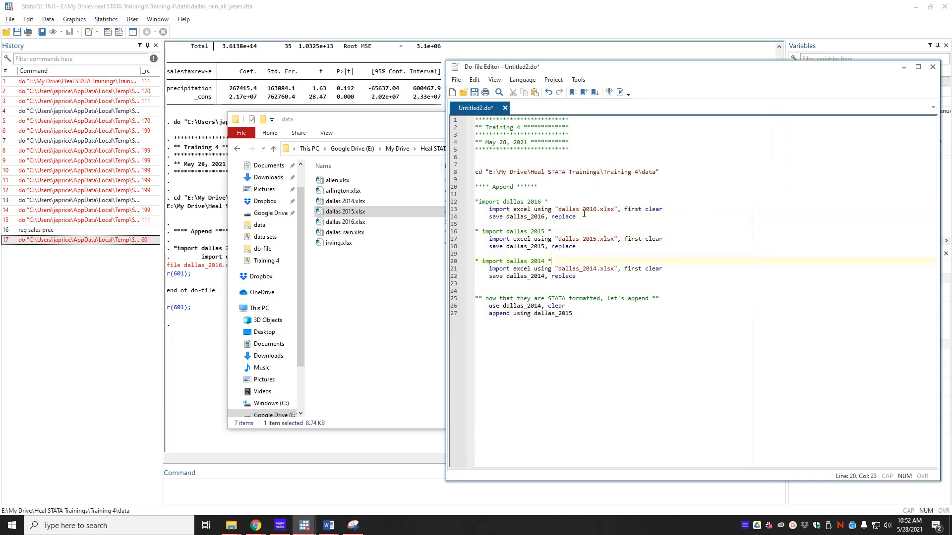
key("BackSpace")
left_click(617, 420)
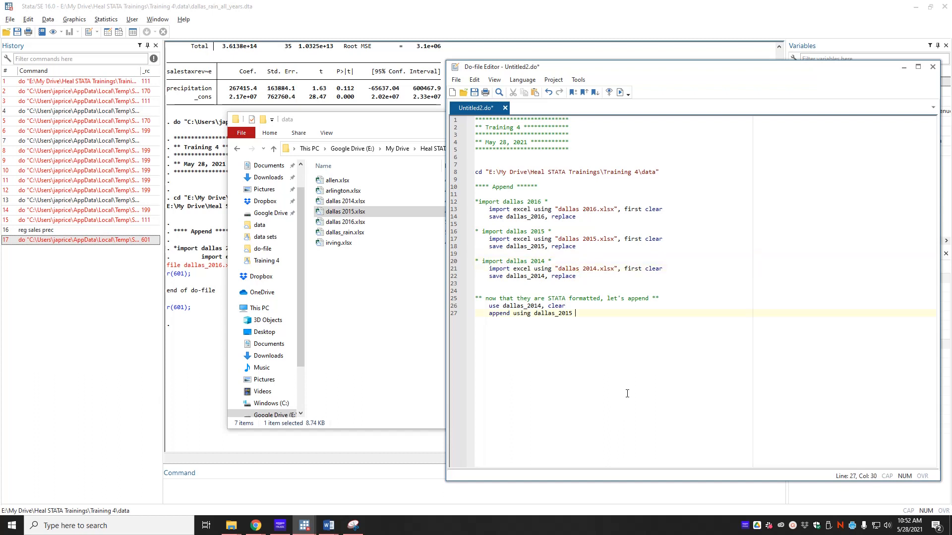
left_click(620, 92)
left_click(180, 361)
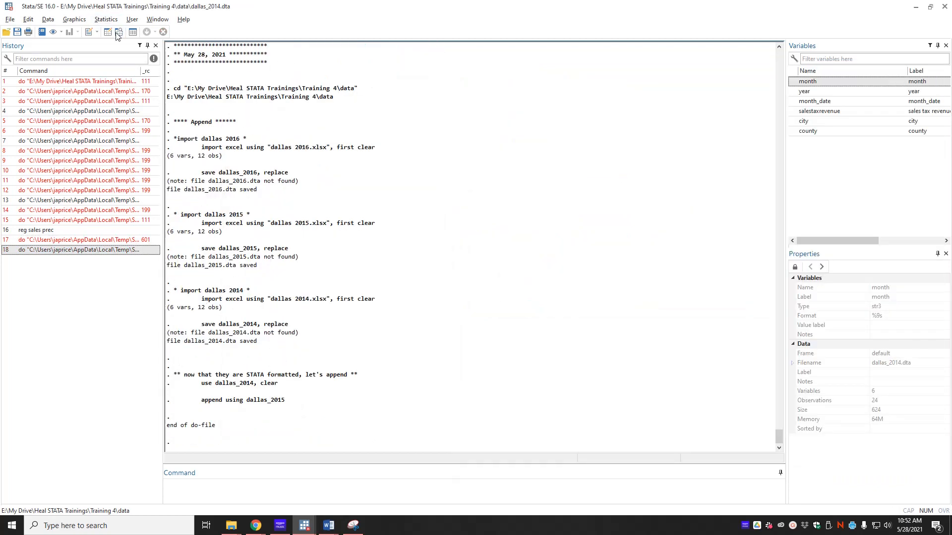
- Inspect the 2014 and appended 2015 rows of the combined data in the Data Browser
left_click(118, 34)
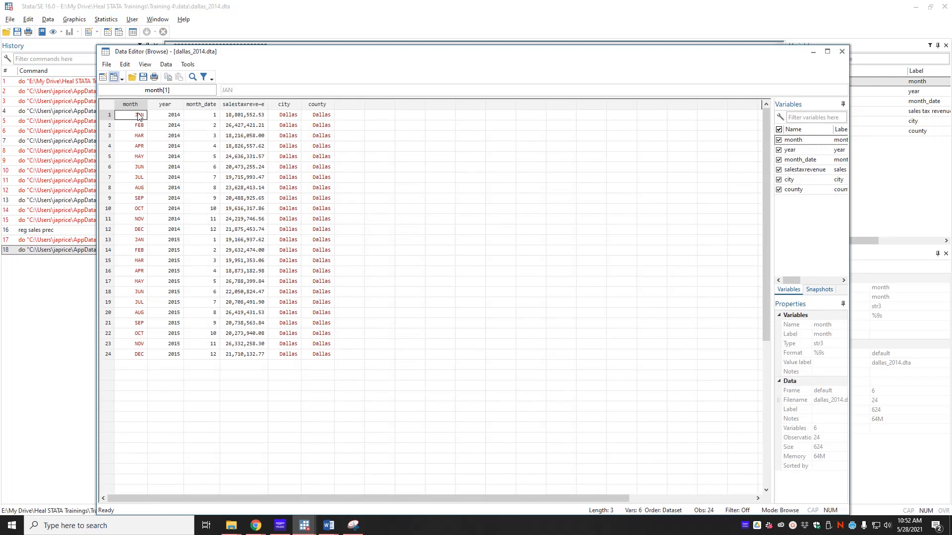
left_click_drag(139, 116, 321, 231)
left_click_drag(139, 240, 321, 356)
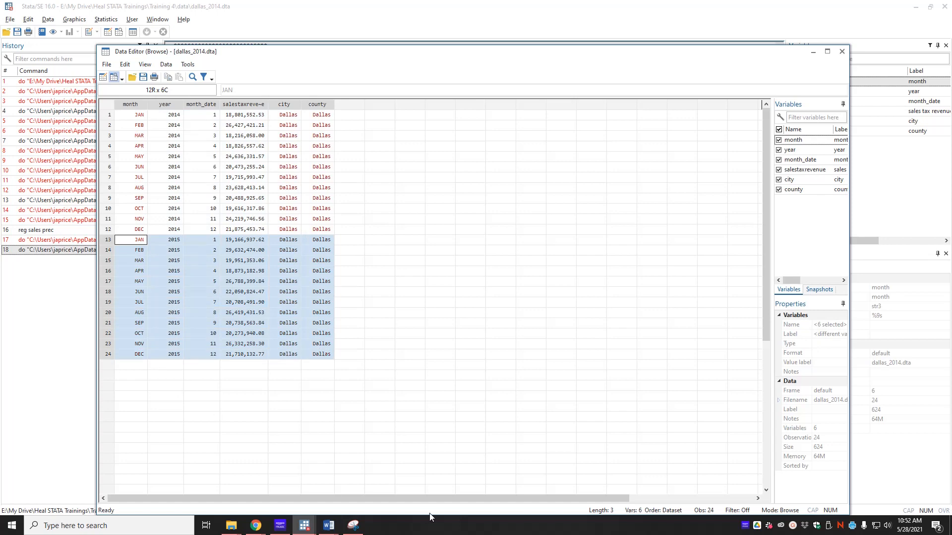
- Add dallas_2016 to the append line, then a '*save final data set*' comment and 'save dallas_2014_2016, replace'
key("super+Tab")
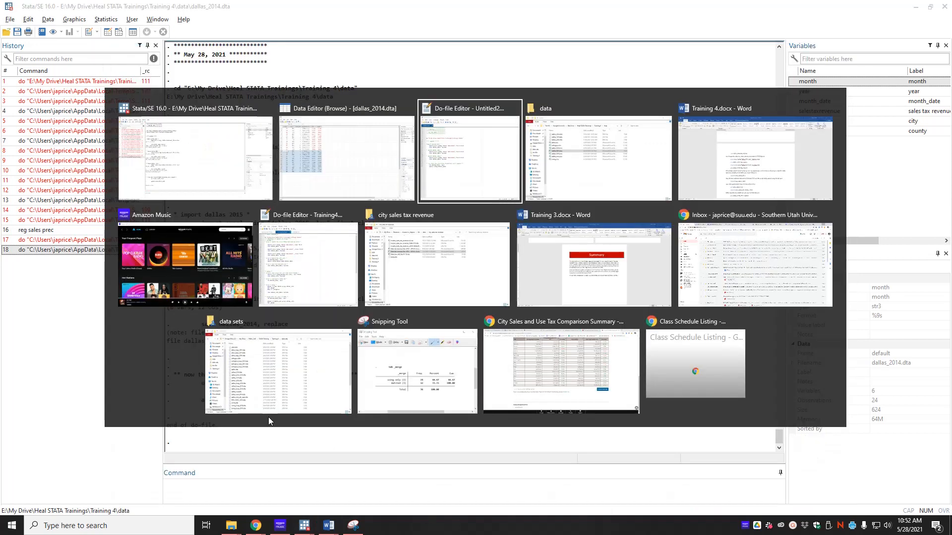
key("Return")
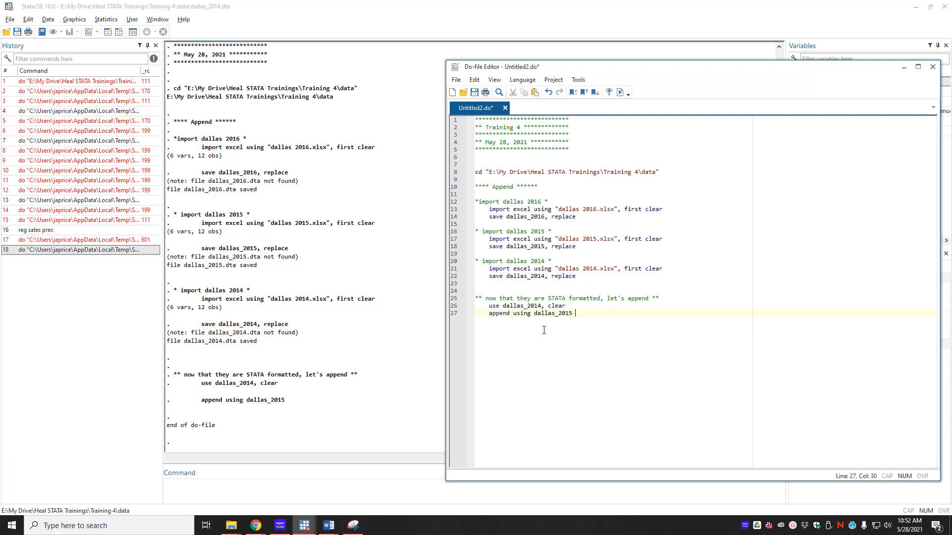
type("dallas")
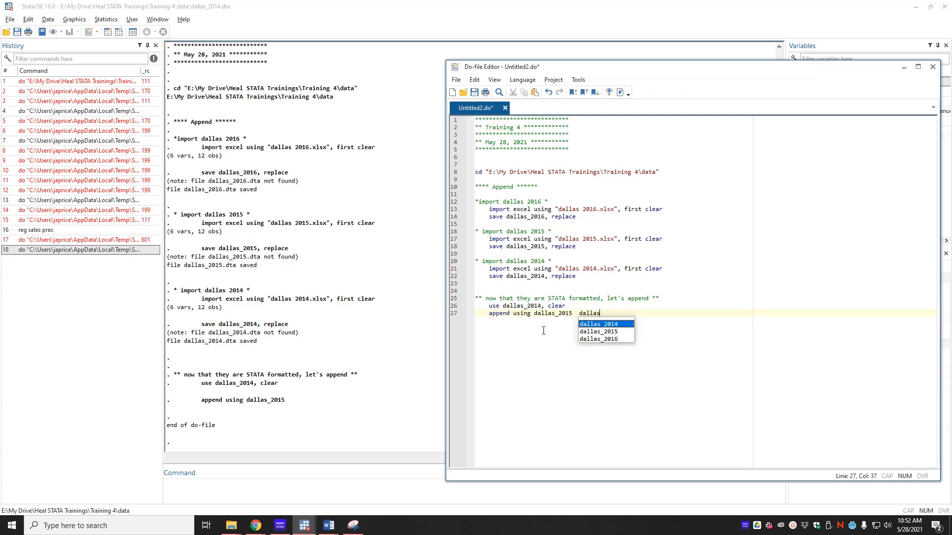
type("_216")
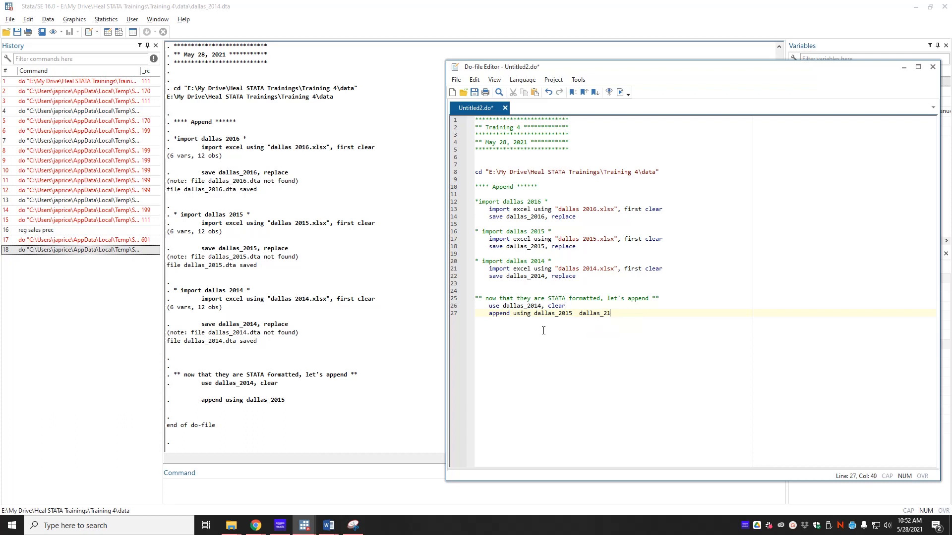
key("BackSpace")
key("BackSpace")
type("016")
key("Return")
key("Return")
key("Return")
key("Return")
key("Tab")
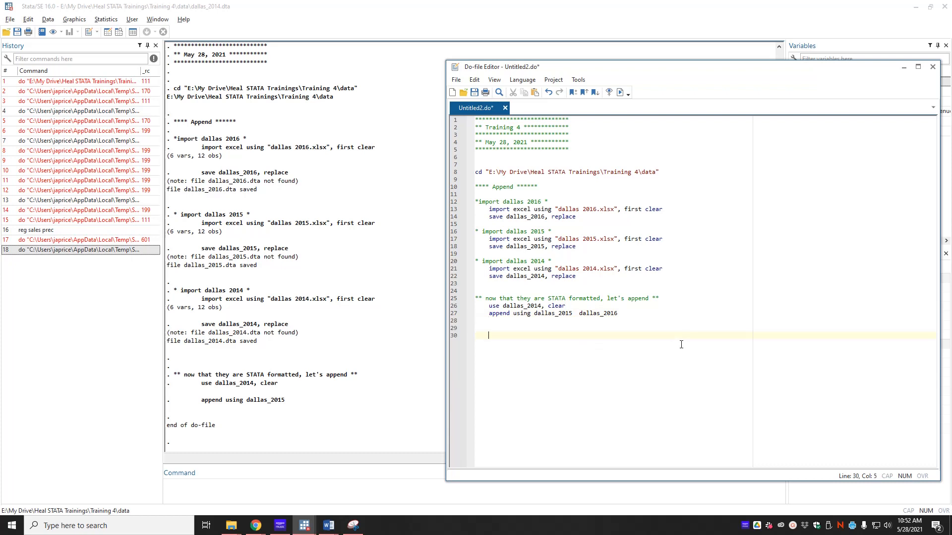
type("*save final data set*")
key("Return")
key("Tab")
type("save dallas")
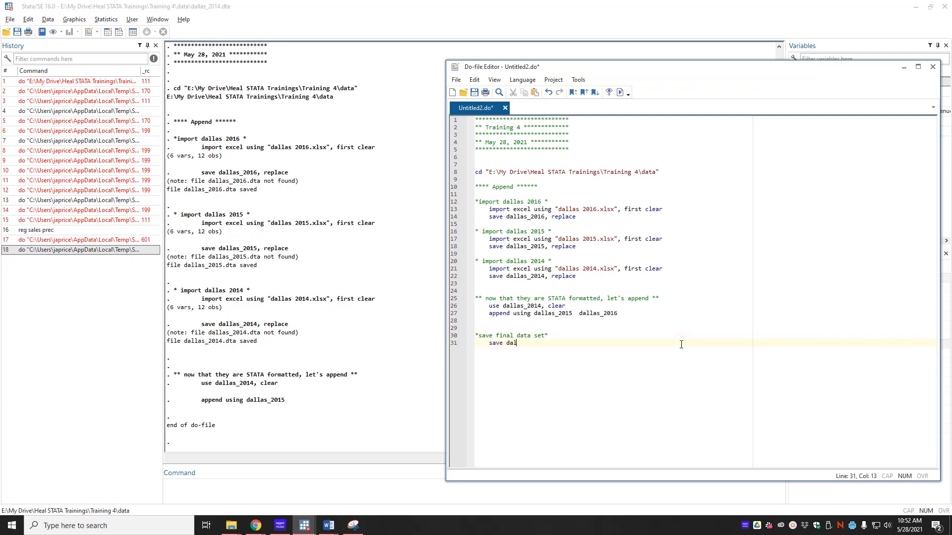
type("_2014")
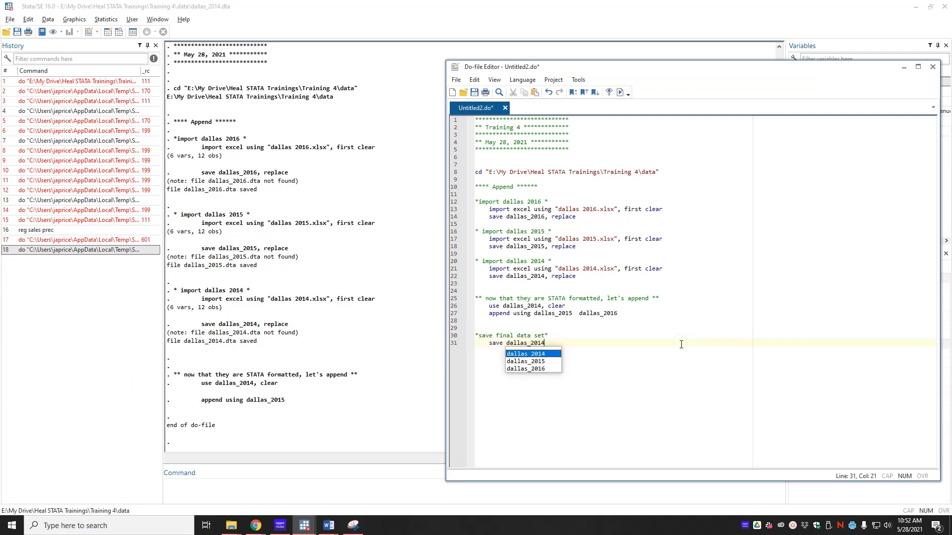
type("_2016")
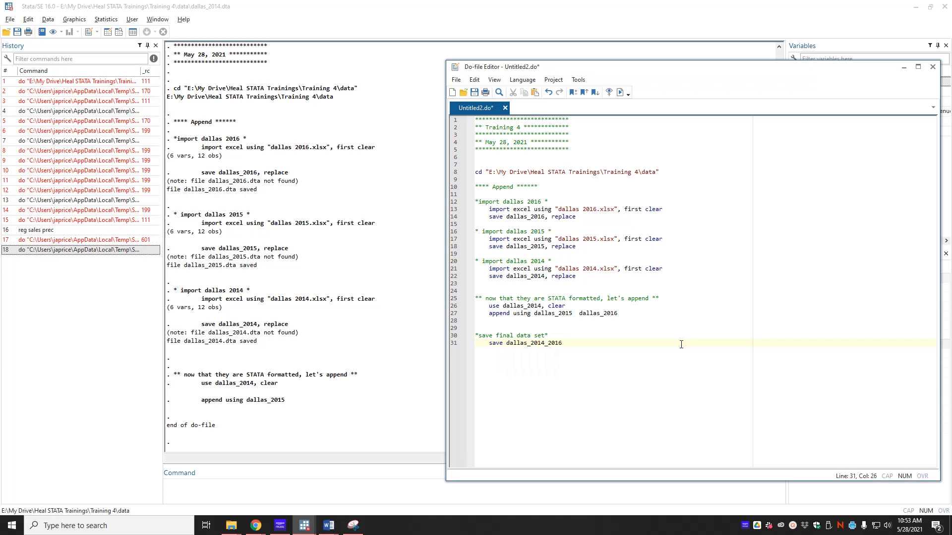
type(", replace")
- Run the do-file and check the data folder for dallas_2014_2016.dta and the yearly .dta files
left_click(620, 93)
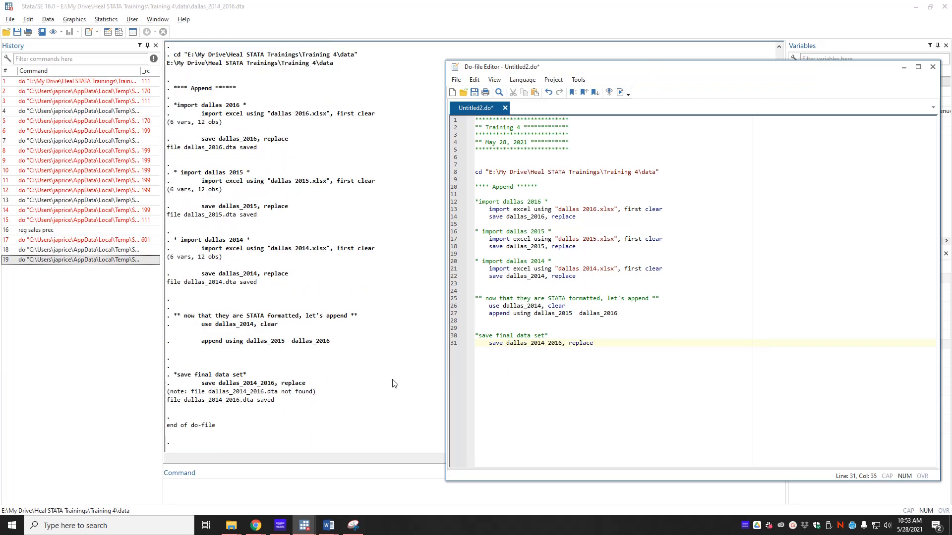
left_click(258, 414)
left_click(231, 525)
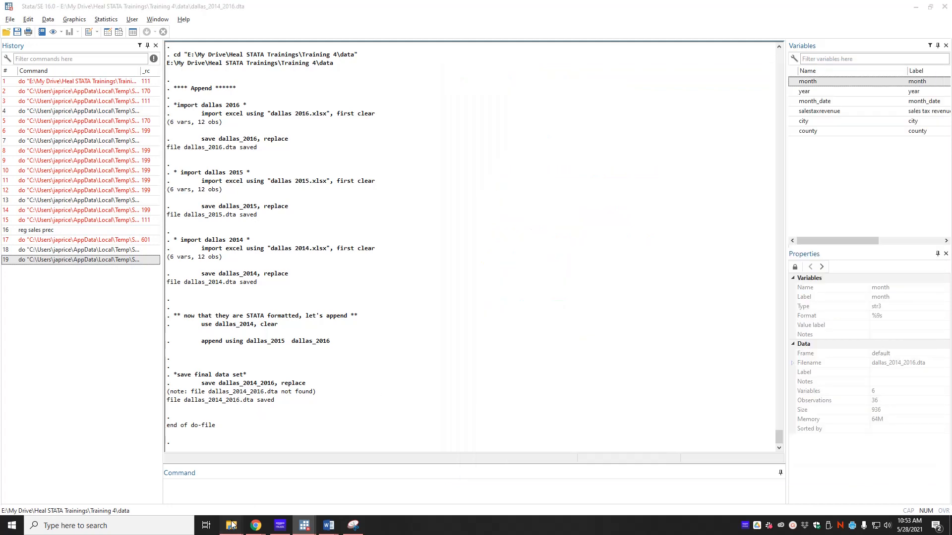
left_click(136, 493)
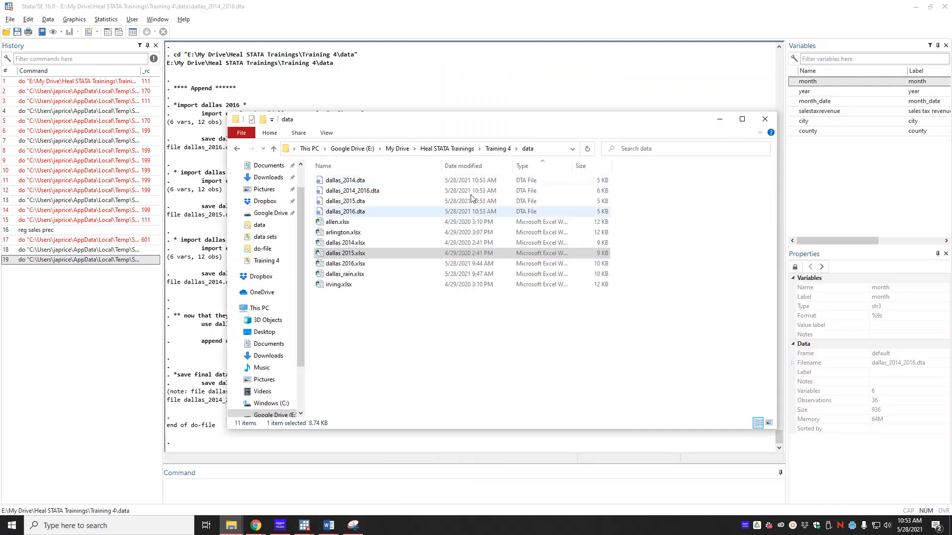
left_click(371, 180)
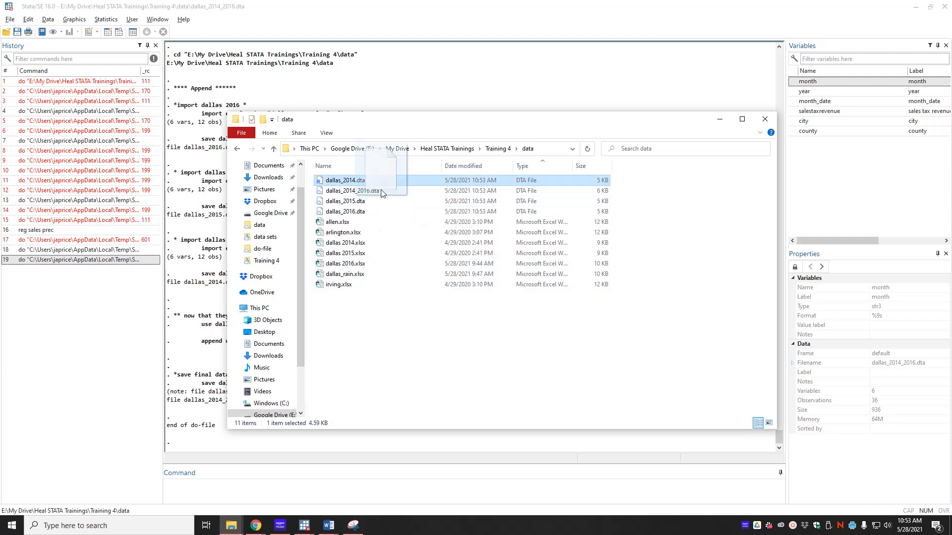
left_click(374, 212, "shift")
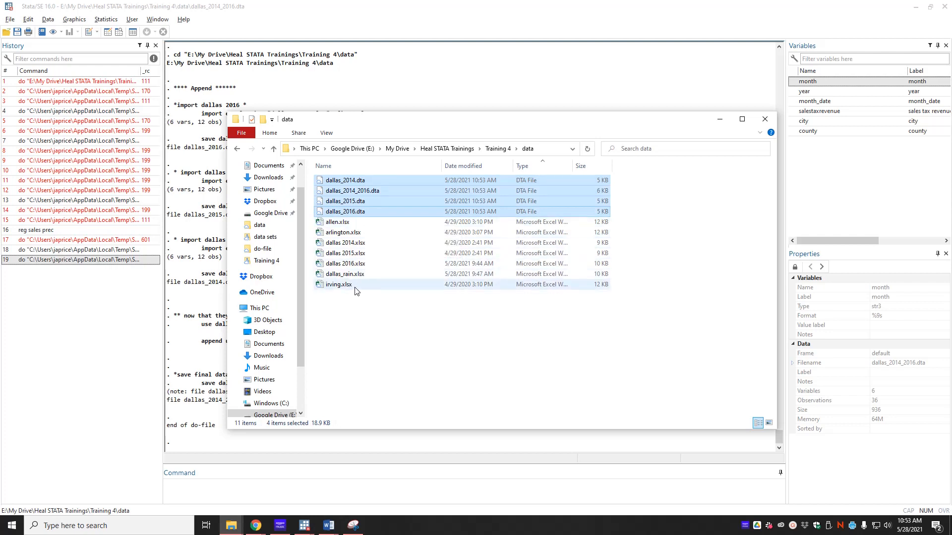
- Go back to the Stata Do-file Editor
left_click(313, 91)
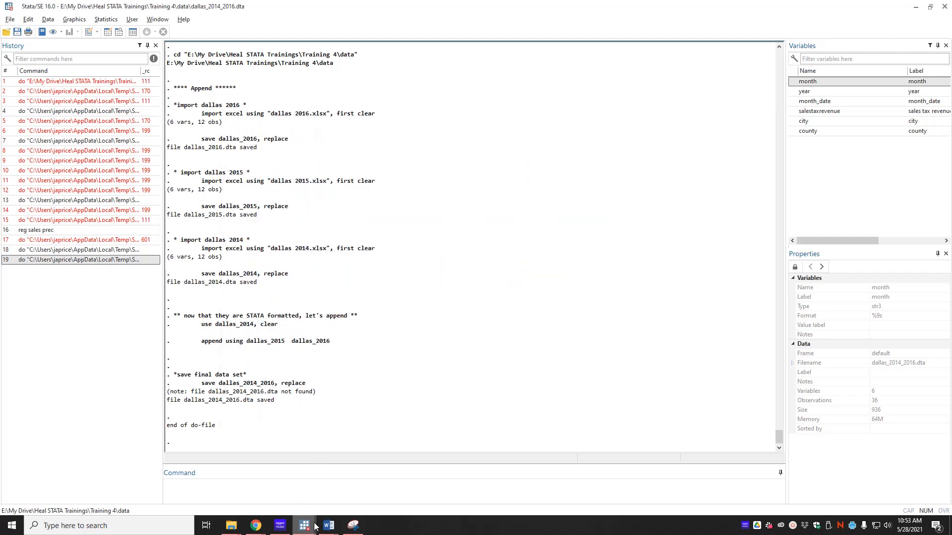
mouse_move(315, 526)
left_click(352, 481)
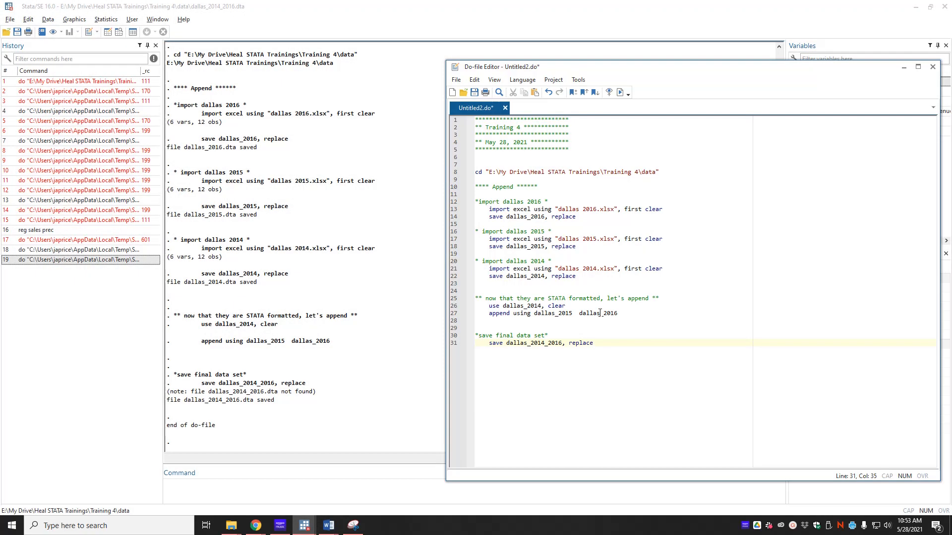
key("alt+Tab")
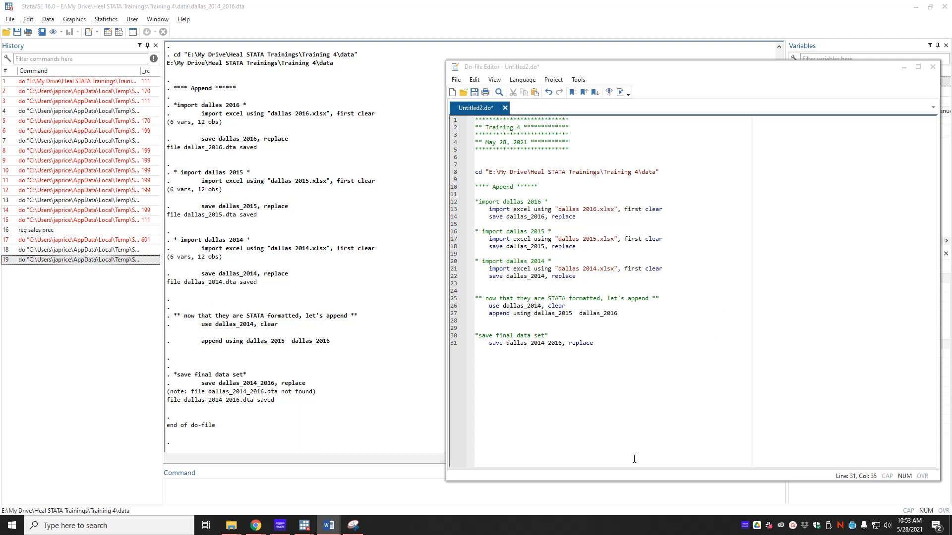
- Add a '**** Merge ****' heading with the comment 'bring in precipitation data'
left_click(615, 406)
type("\\")
key("Return")
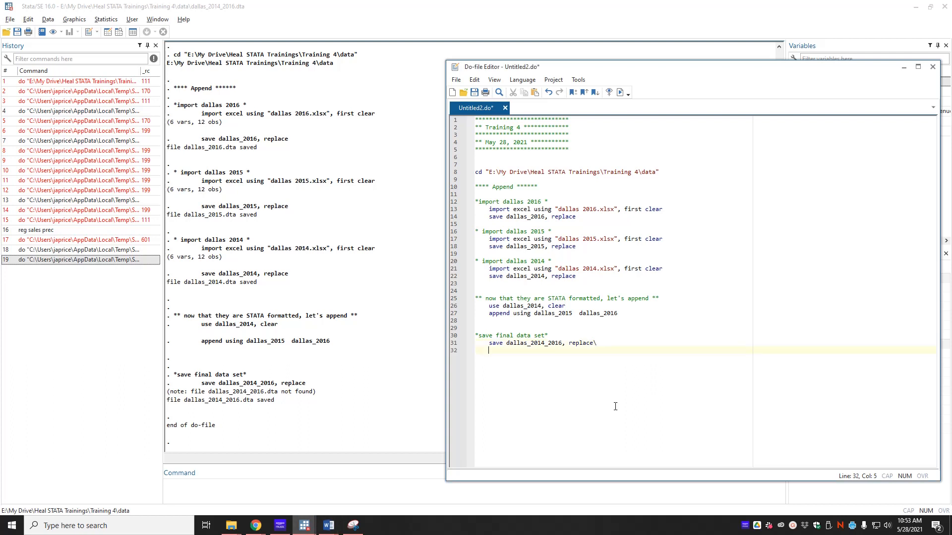
key("BackSpace")
key("BackSpace")
key("Return")
key("Return")
key("Return")
key("Return")
key("Return")
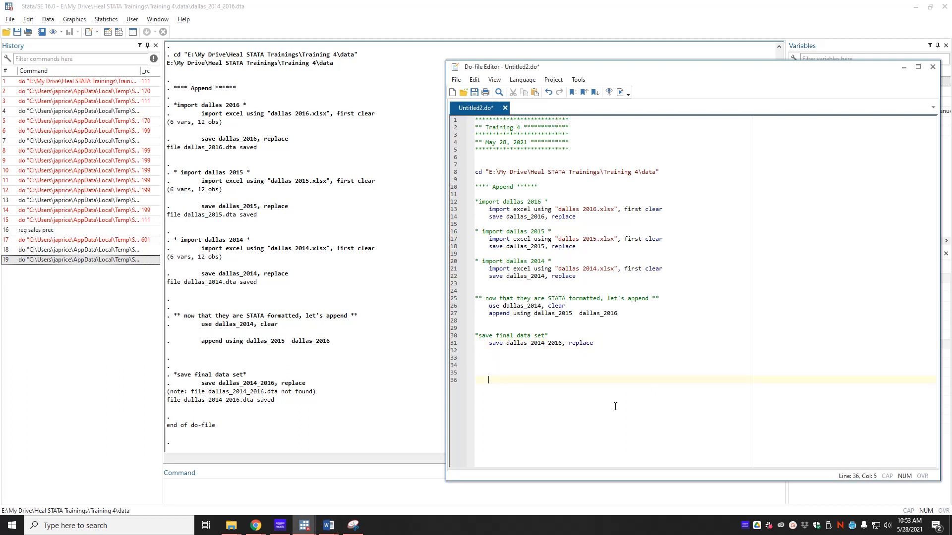
type("**** Merge ****")
key("Return")
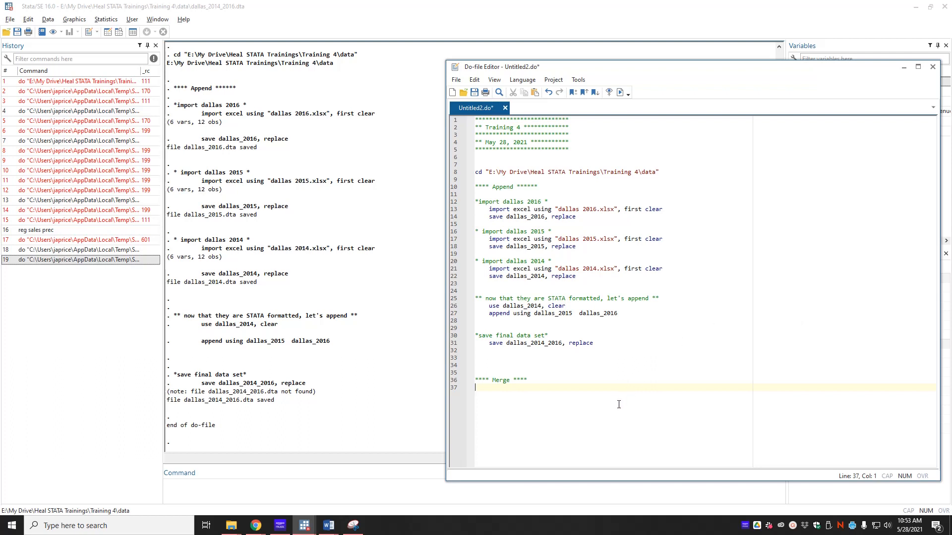
key("Return")
type("** bring in precipitati")
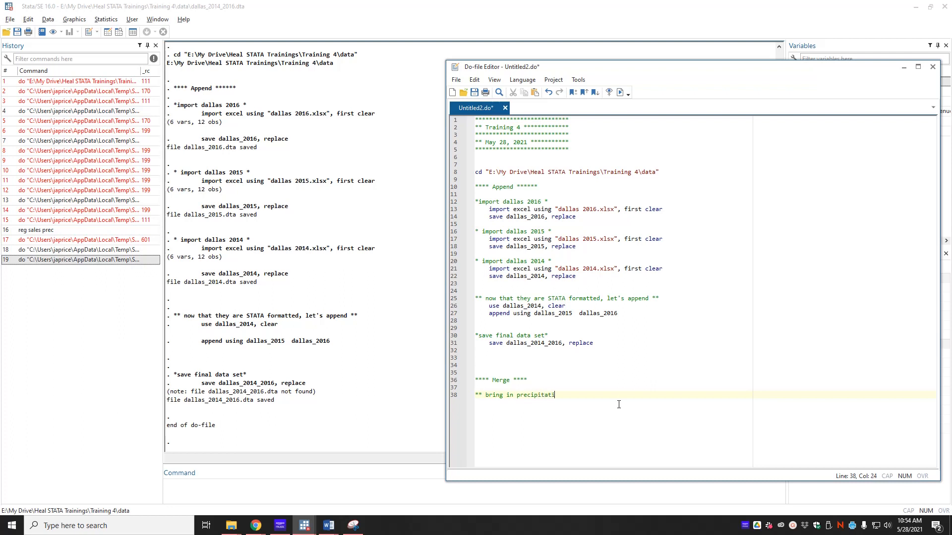
type("on data *")
- Add lines importing "dallas rain.xlsx" with first clear and saving it as dallas_rain, replace
key("Return")
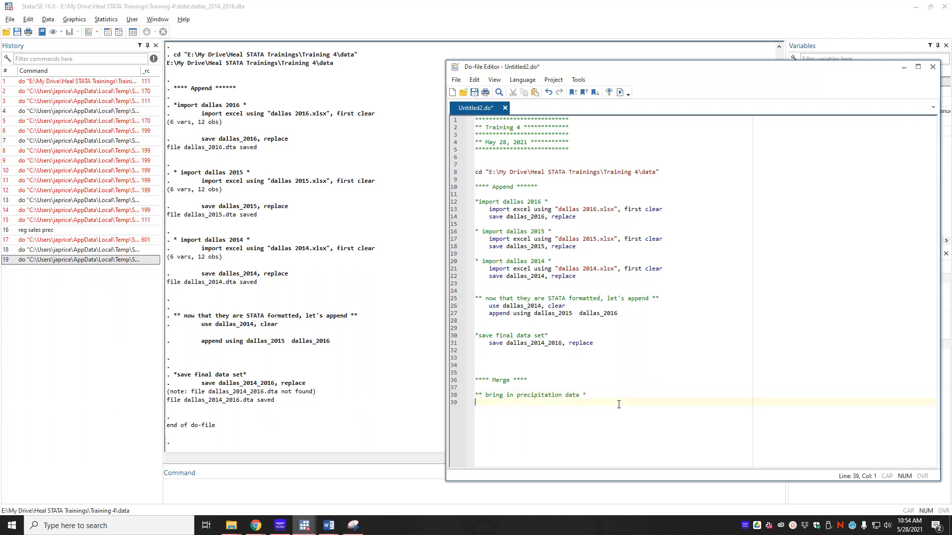
type("import exce")
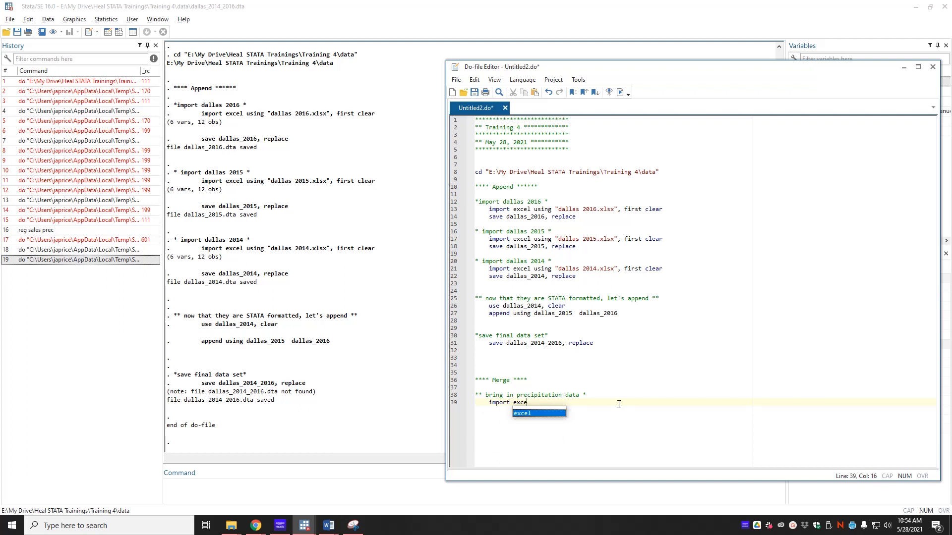
type("l using dallas_ra")
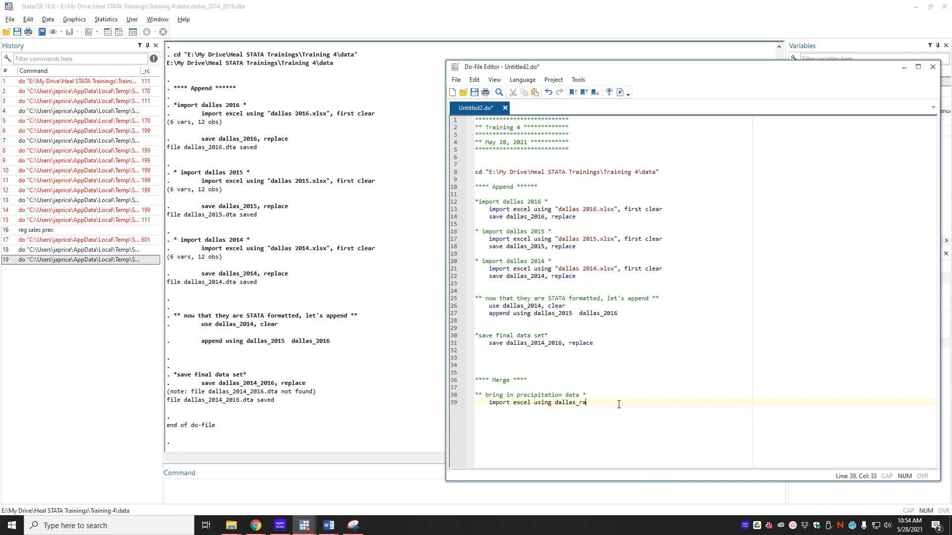
key("BackSpace")
key("BackSpace")
key("BackSpace")
key("BackSpace")
key("BackSpace")
key("BackSpace")
key("BackSpace")
key("BackSpace")
key("BackSpace")
type("\"dallas rain.xl")
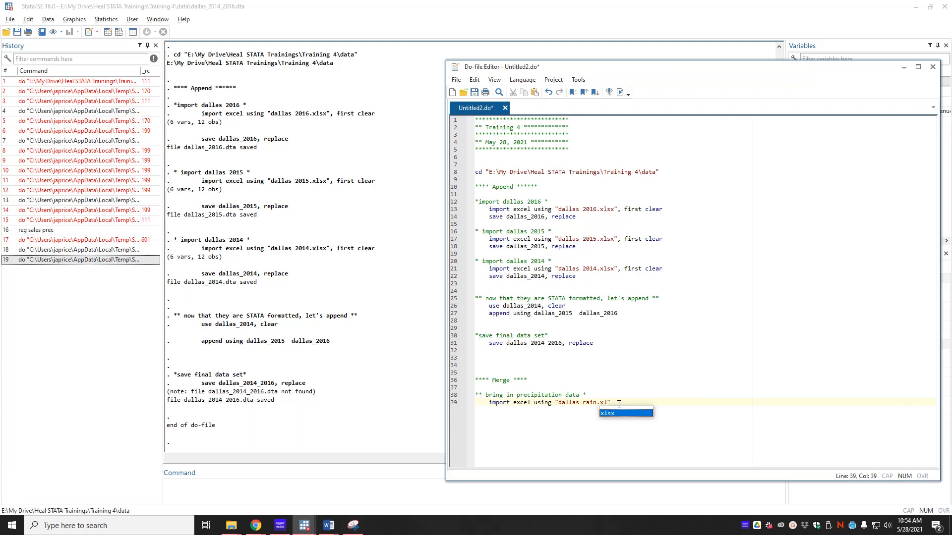
type("sx\"")
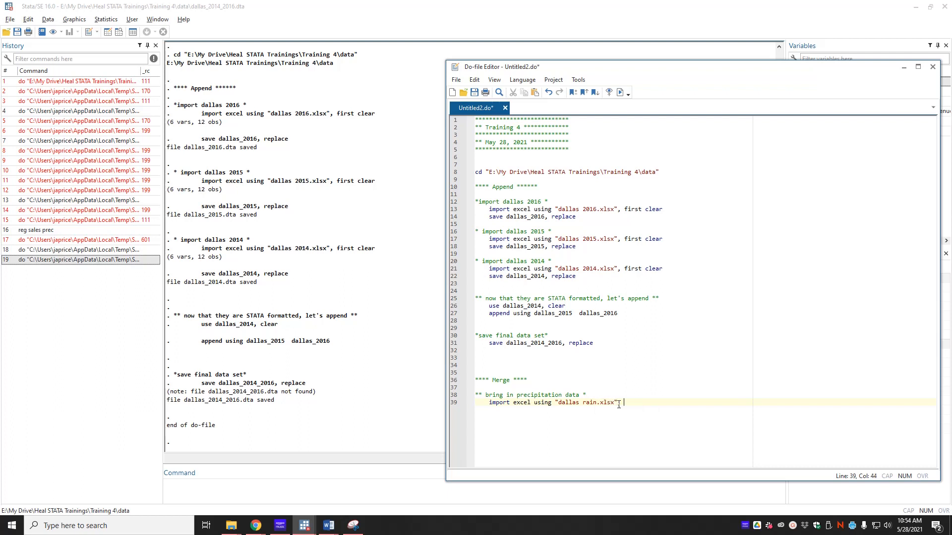
type(", first clear")
key("Return")
type("sa")
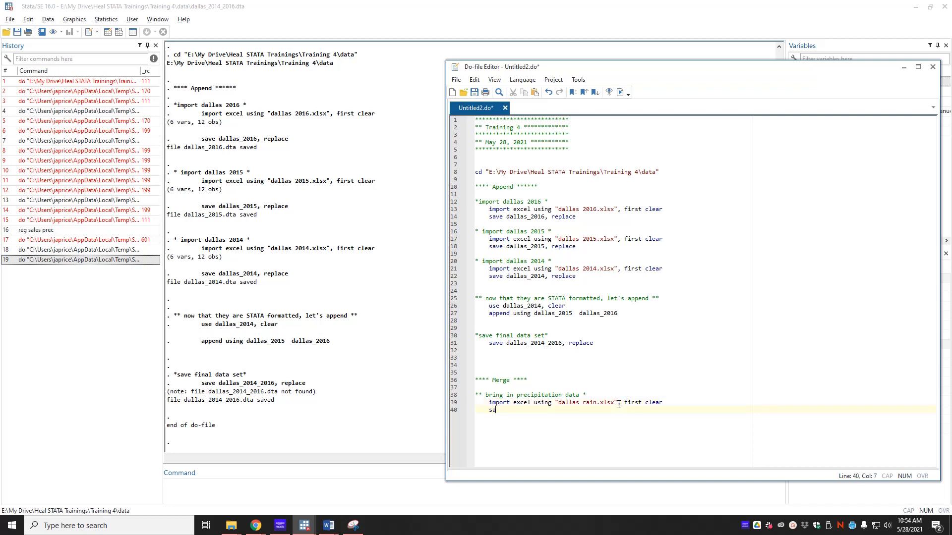
type("ve dallas_")
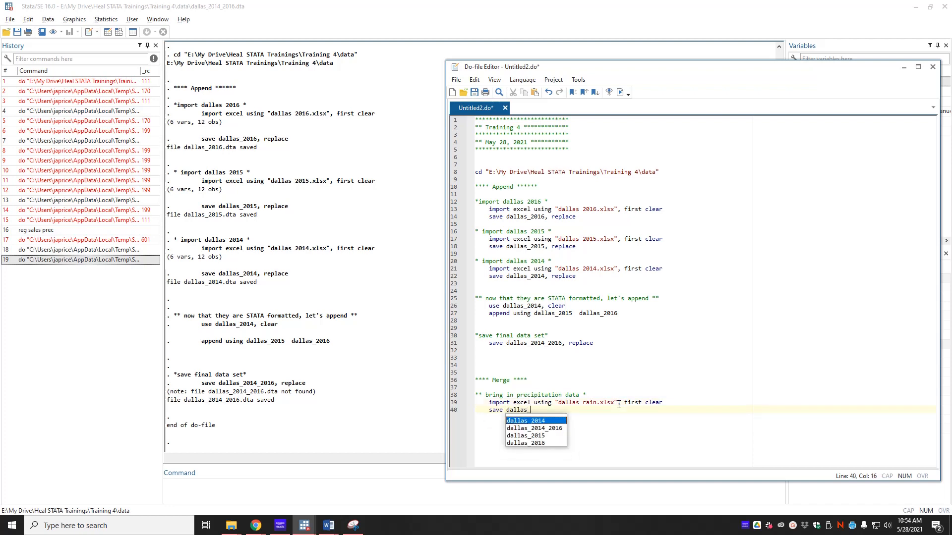
type("rain, replace")
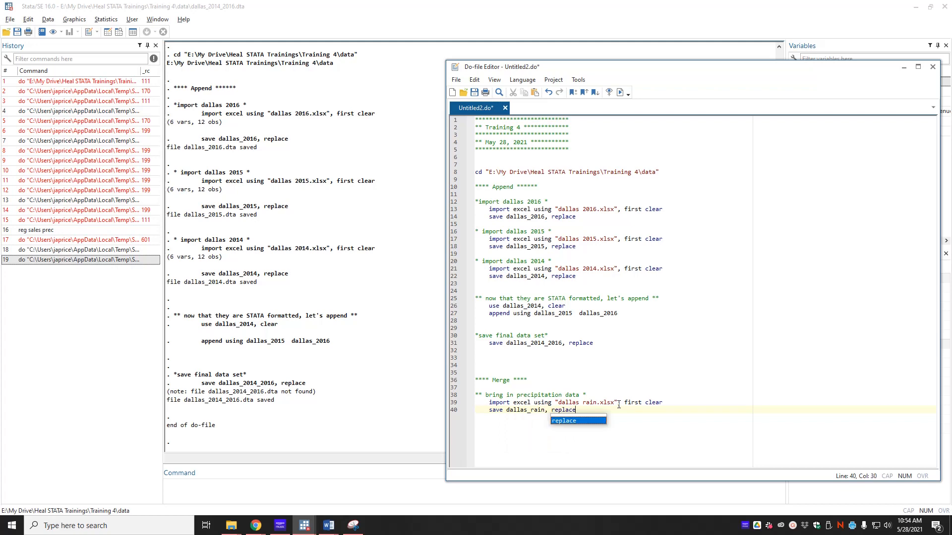
- Run the do-file, correct the file name to dallas_rain.xlsx, and run it again
left_click(620, 92)
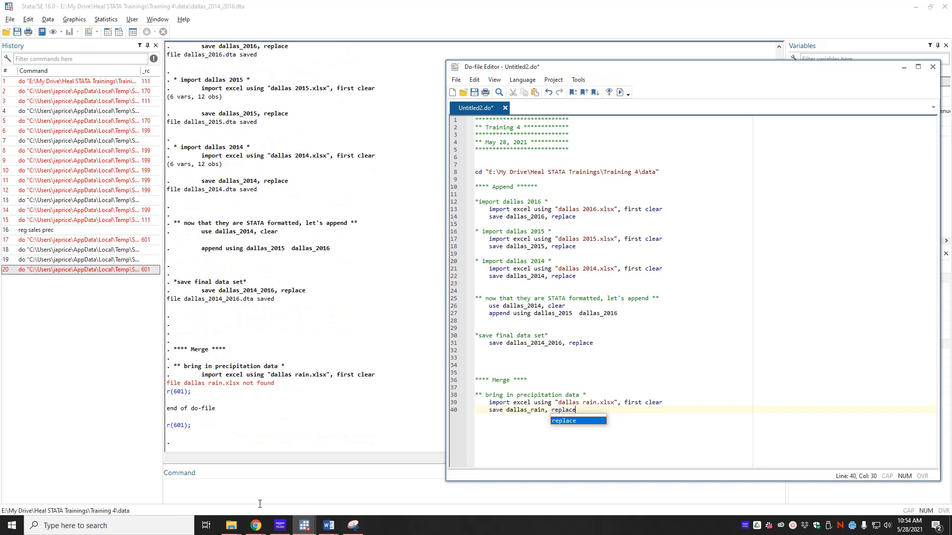
left_click(231, 525)
left_click(152, 487)
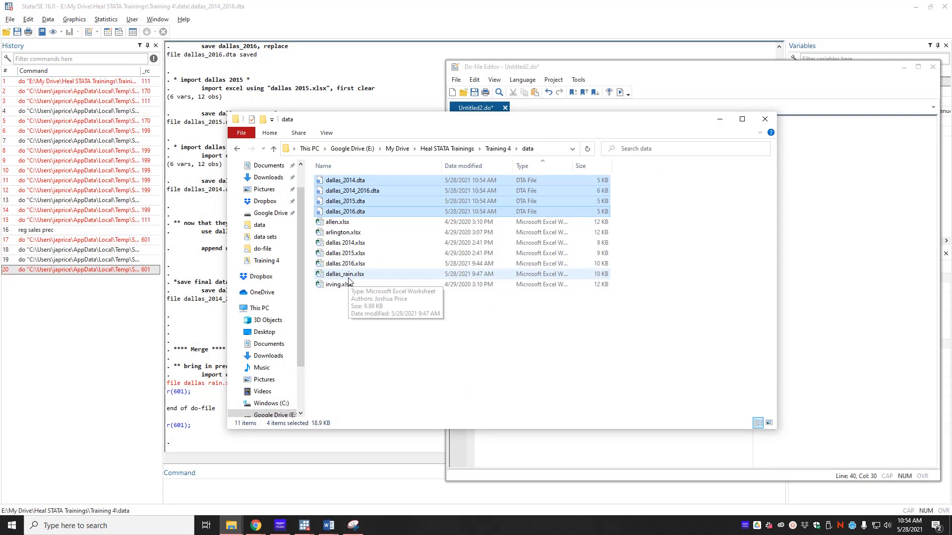
left_click(806, 358)
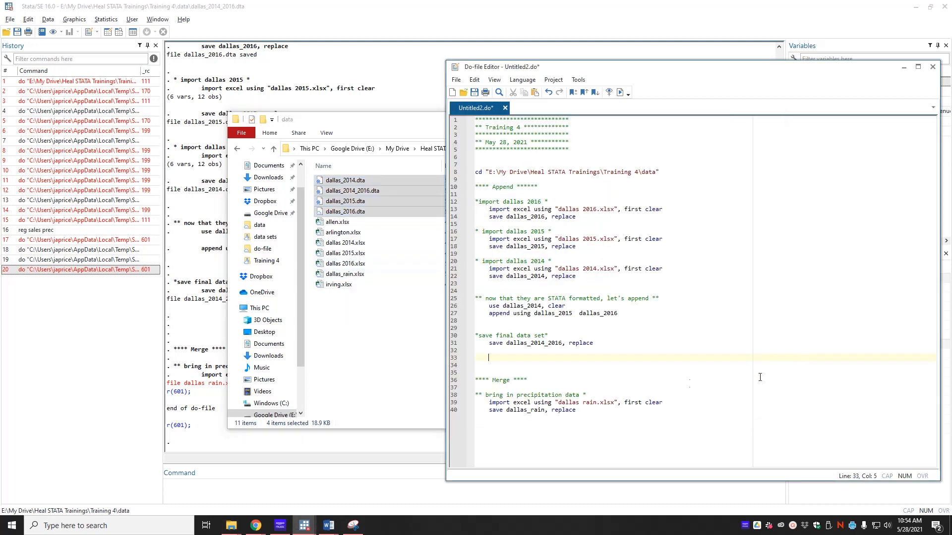
left_click(585, 409)
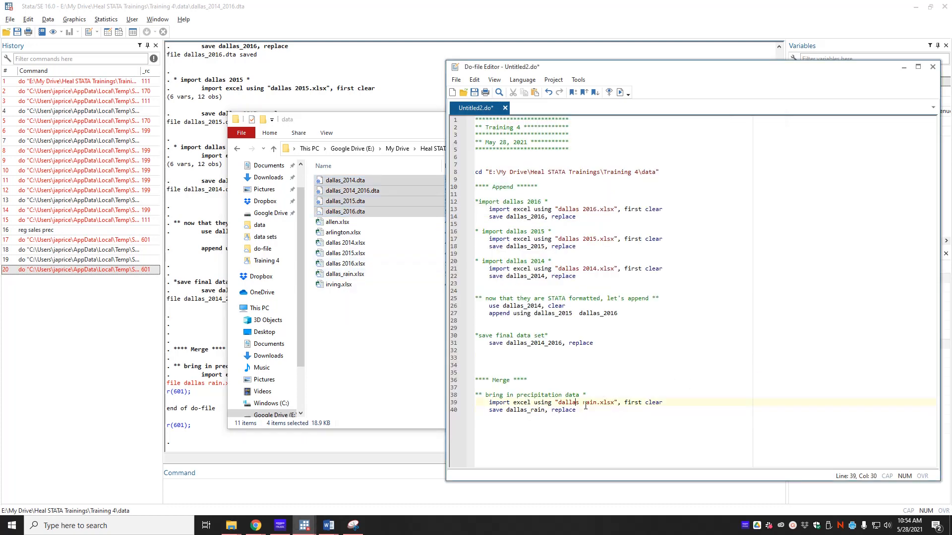
key("Delete")
type("_")
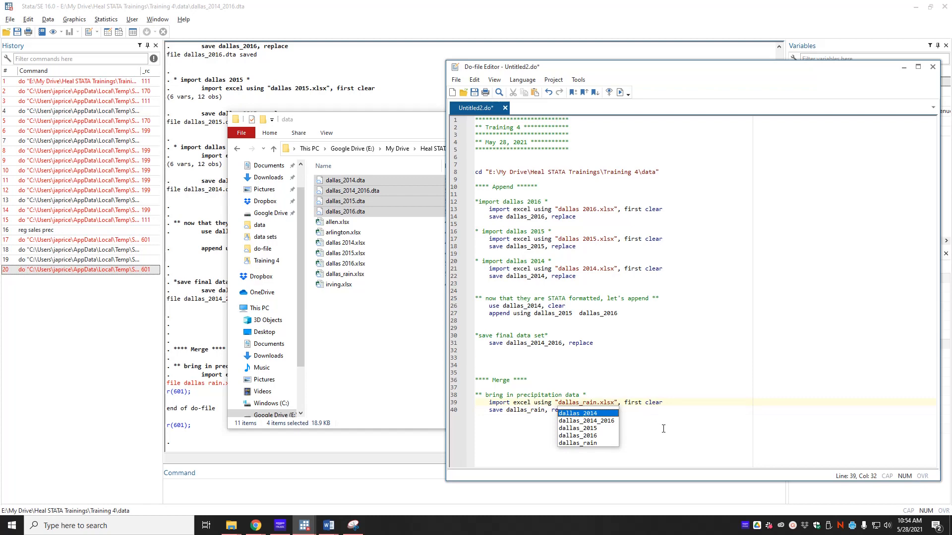
left_click(663, 428)
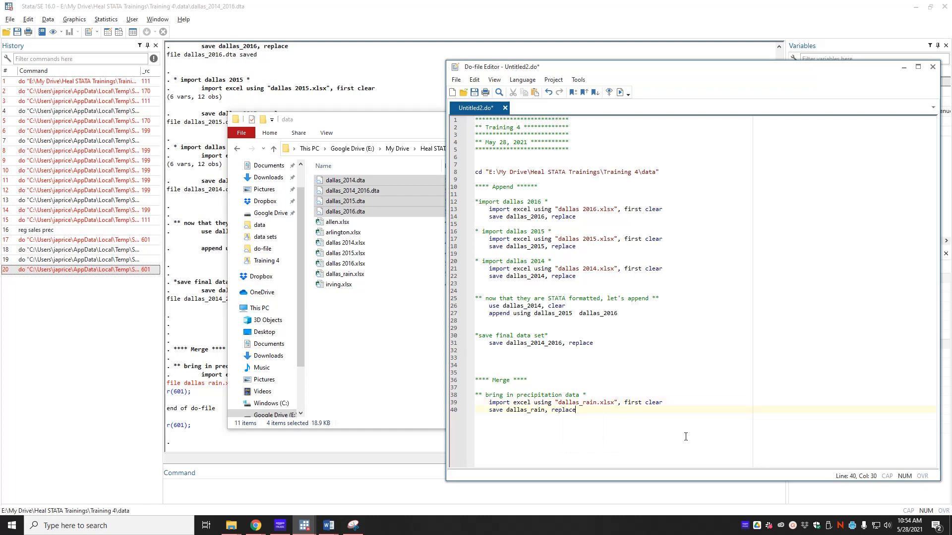
left_click(620, 92)
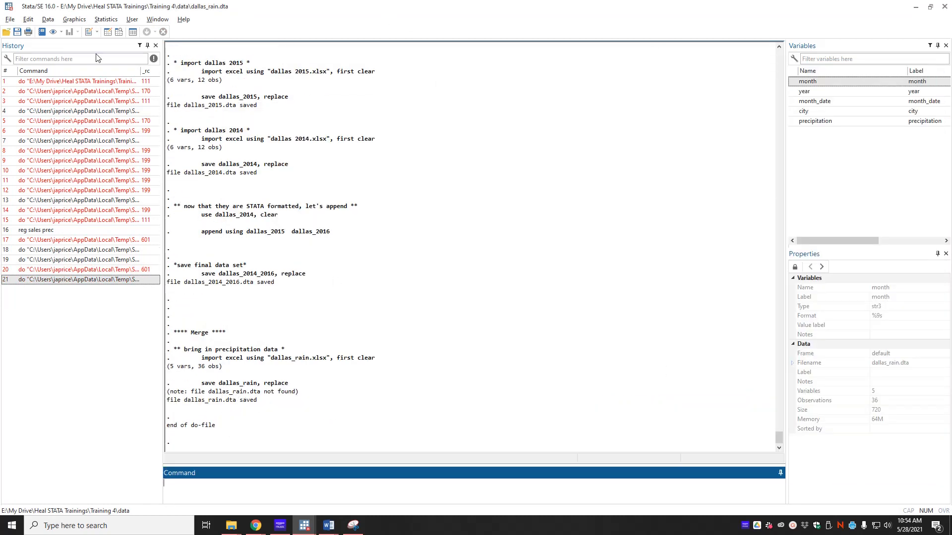
- Browse the 36 monthly rain records, then resume editing the do-file at line 40
left_click(119, 33)
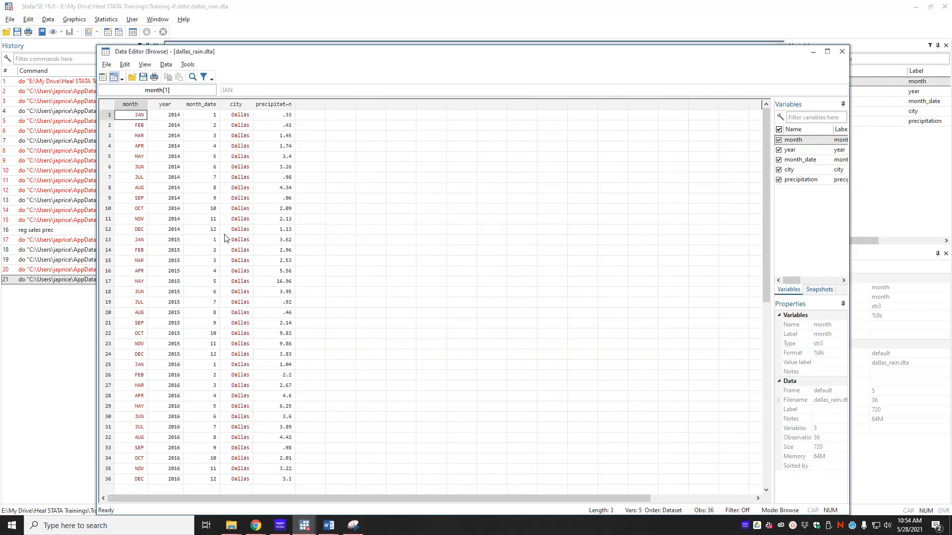
left_click(842, 51)
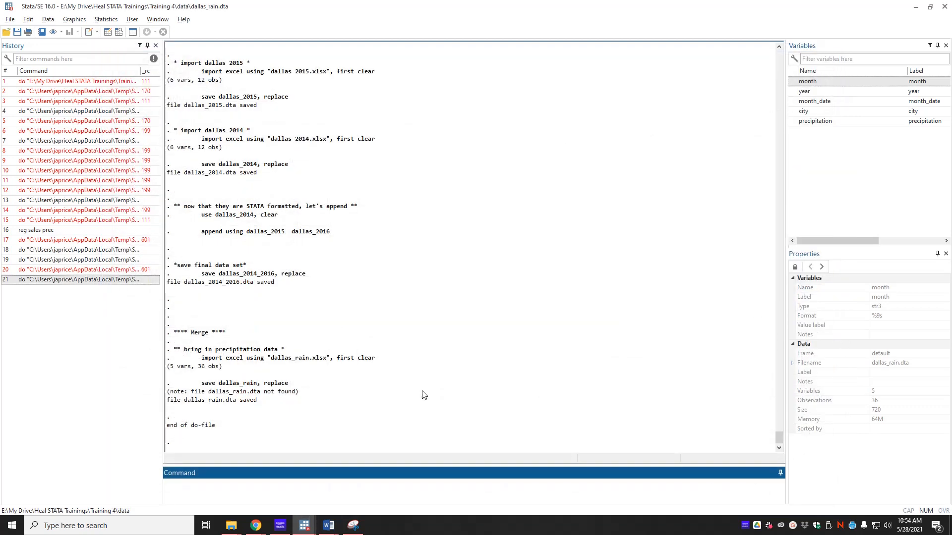
left_click(306, 528)
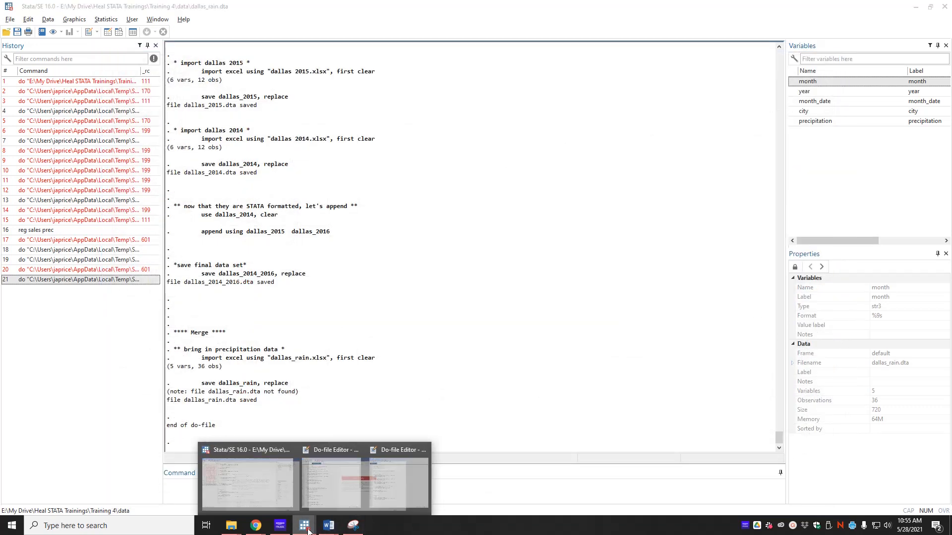
left_click(340, 498)
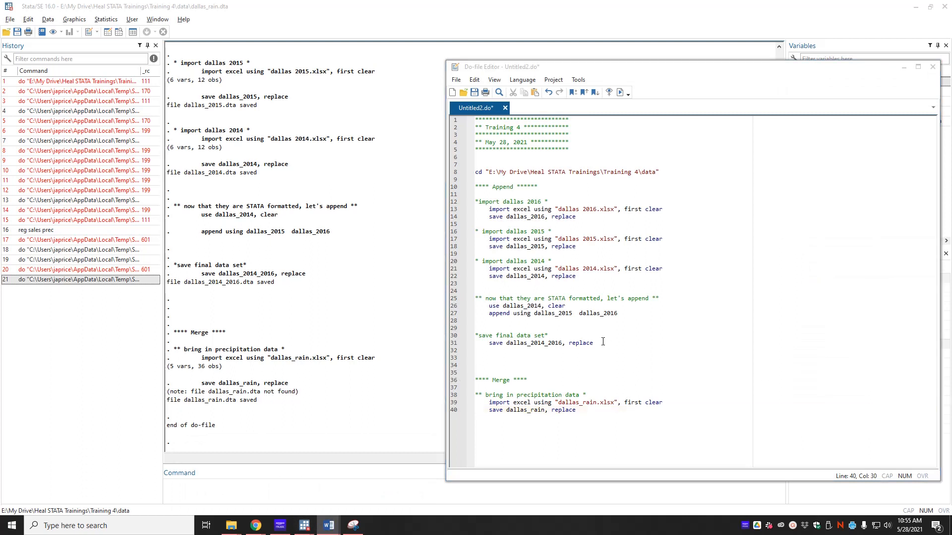
left_click(598, 421)
- Add the comment 'start with dallas 2014 sales tax data' and 'use dallas_2014, clear'
key("Return")
key("Return")
key("Return")
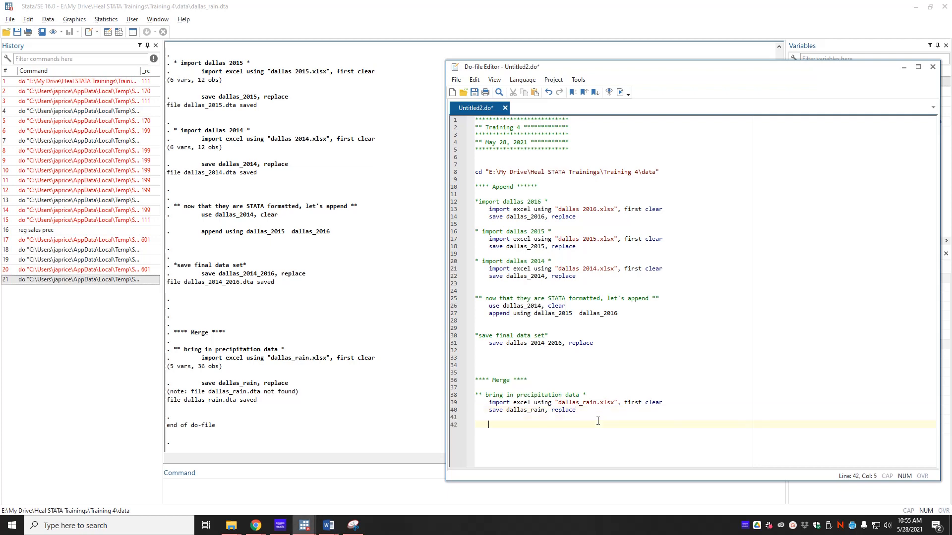
type("** start with dallas 2014 sales tax d")
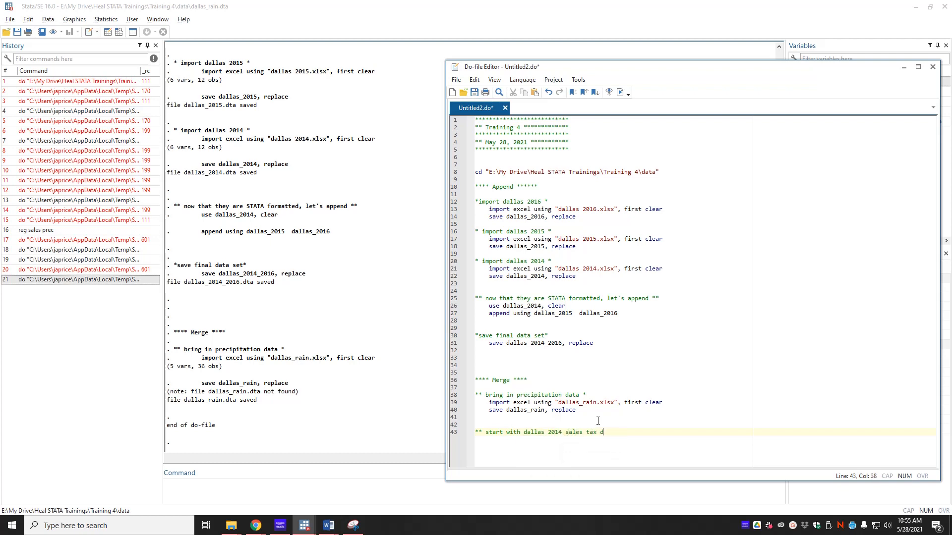
type("ata **")
key("Return")
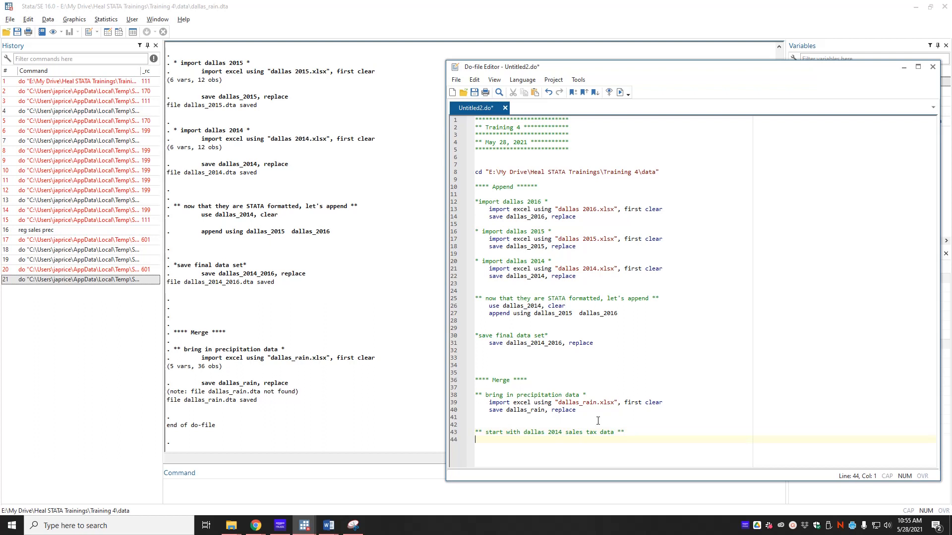
type("use dallas_w")
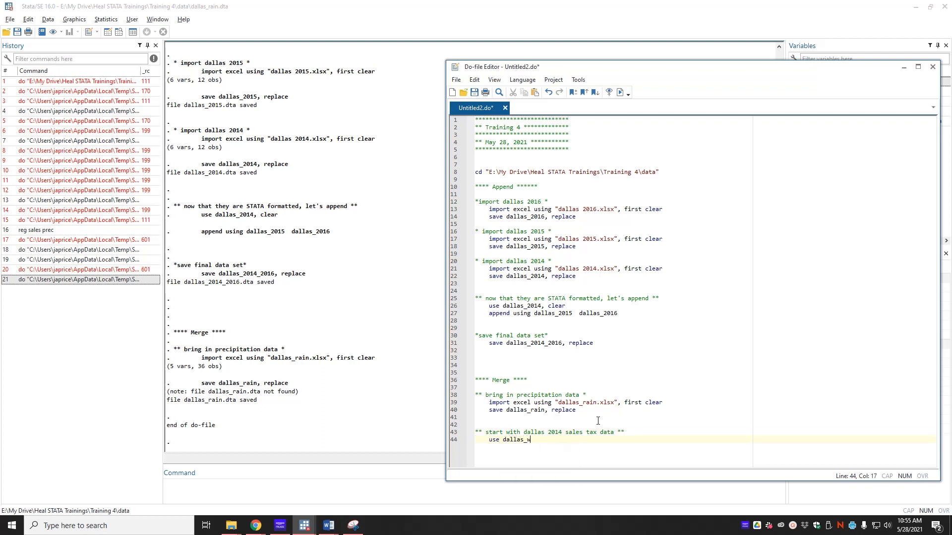
key("BackSpace")
type("201")
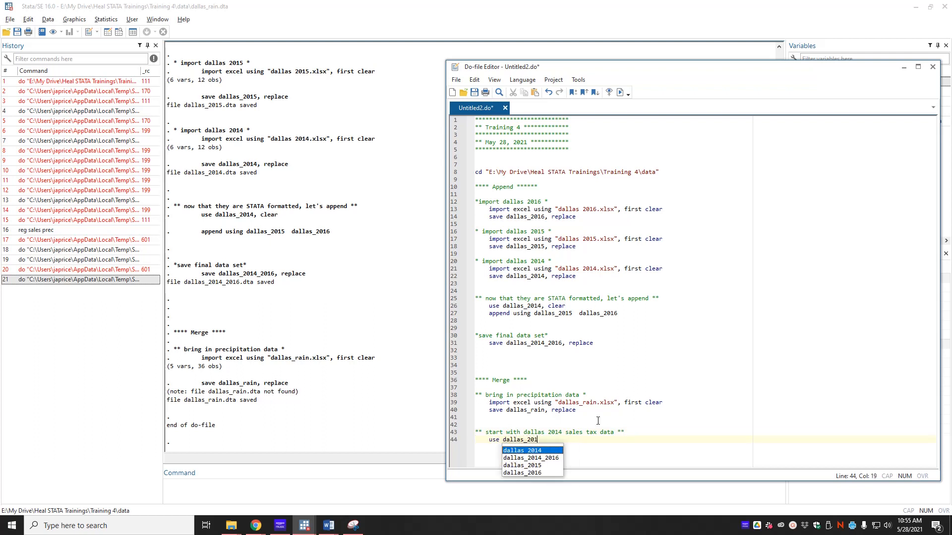
type("4, clera")
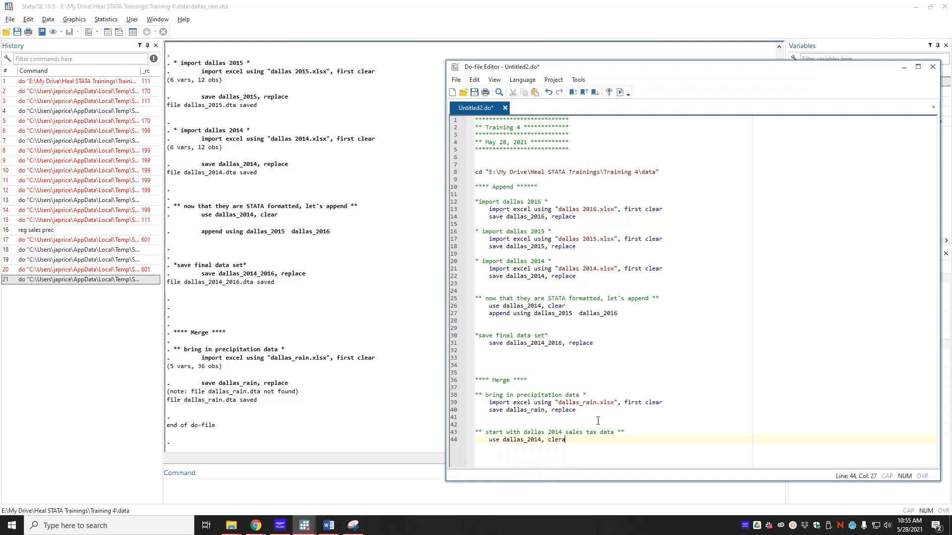
key("BackSpace")
key("BackSpace")
type("ar")
key("Return")
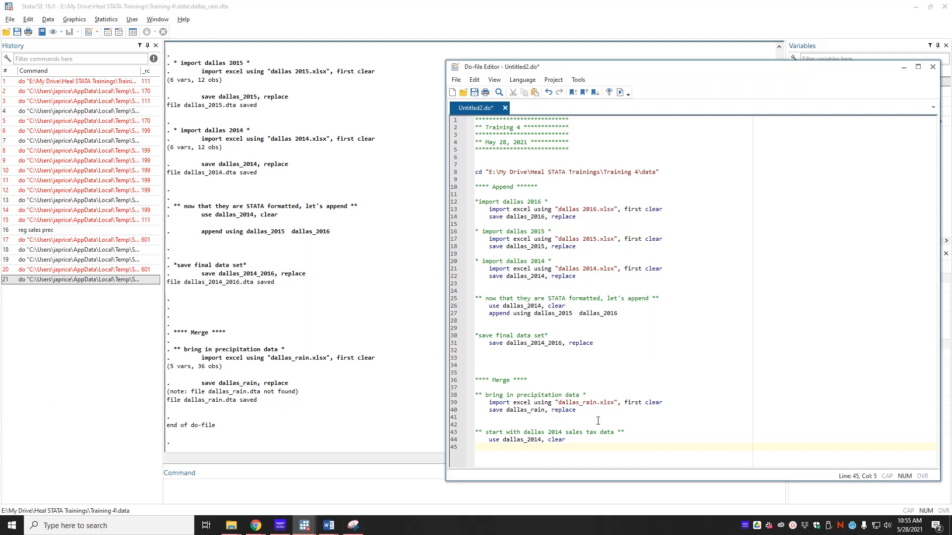
- Add 'merge 1:1 year month using dallas_rain' and 'tab _merge', then run with Ctrl+D
type("merge 1:1")
type("year month using dallas_rain")
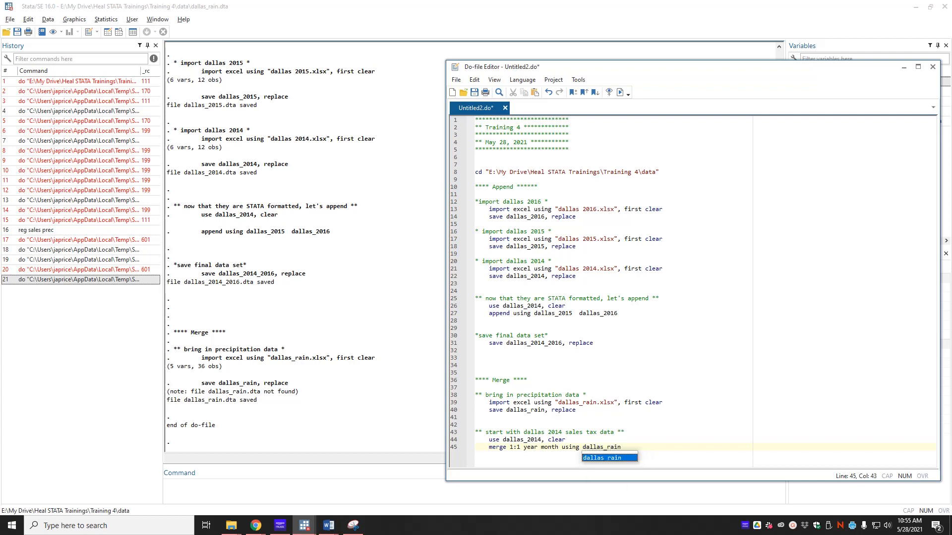
key("Return")
key("Return")
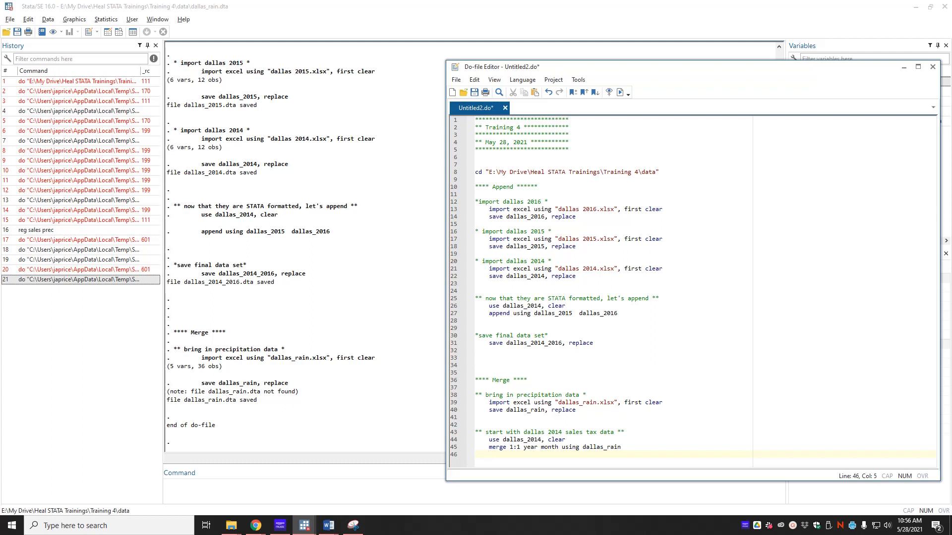
type("ab _merge")
key("ctrl+d")
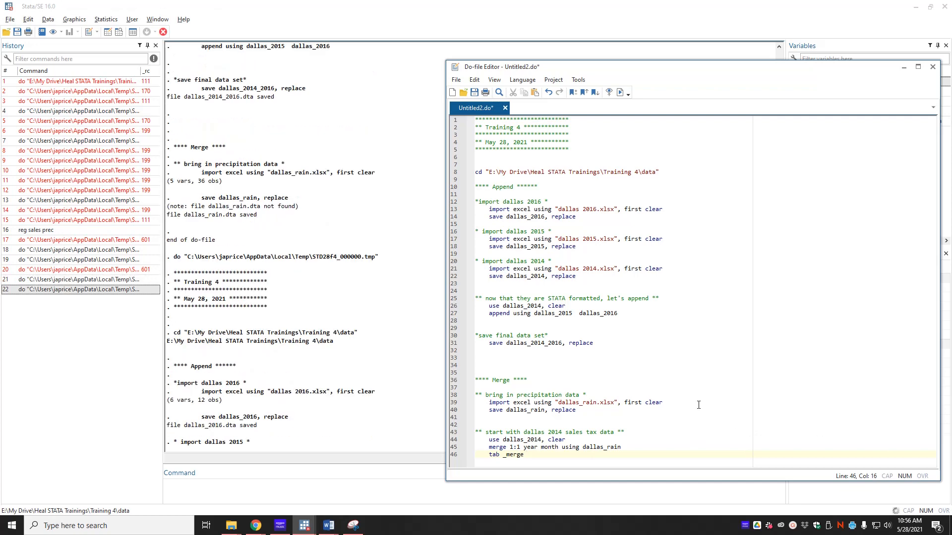
left_click(340, 424)
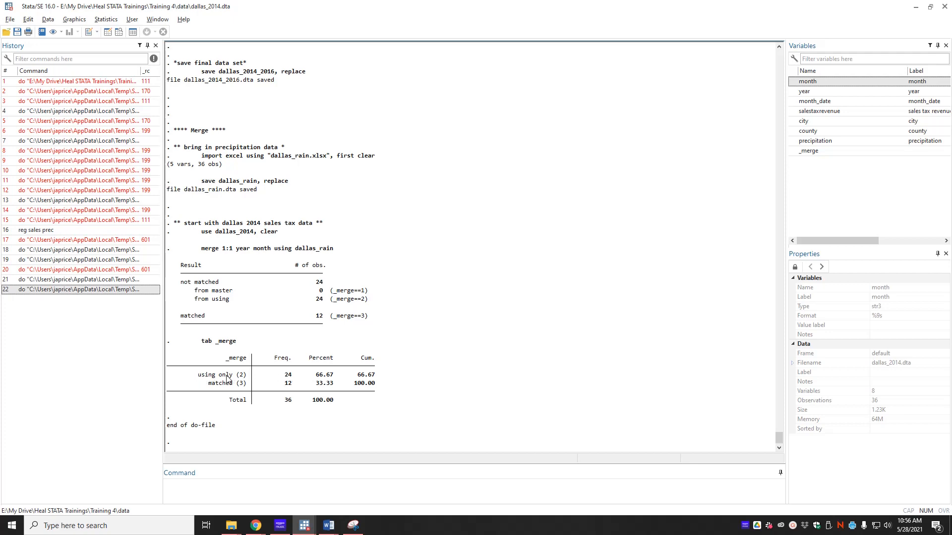
key("alt+Tab")
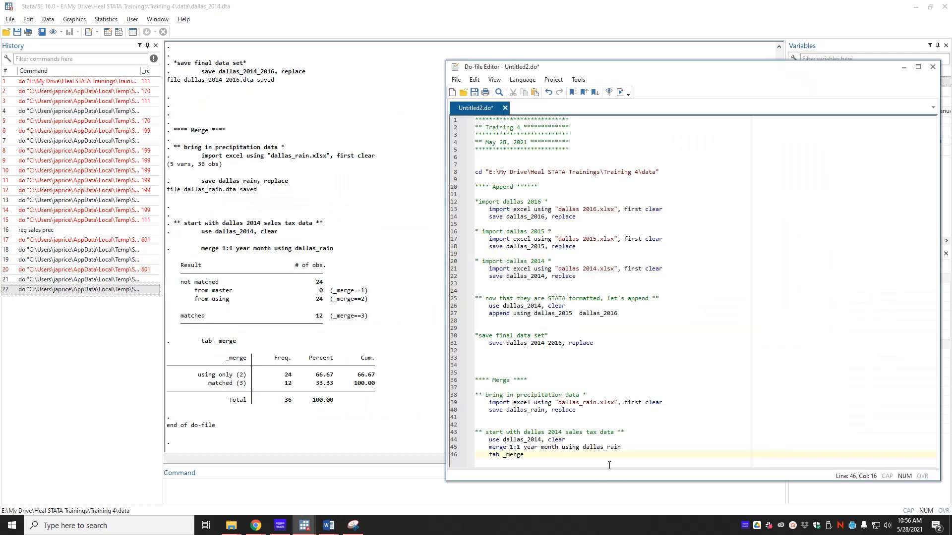
left_click_drag(584, 453, 625, 446)
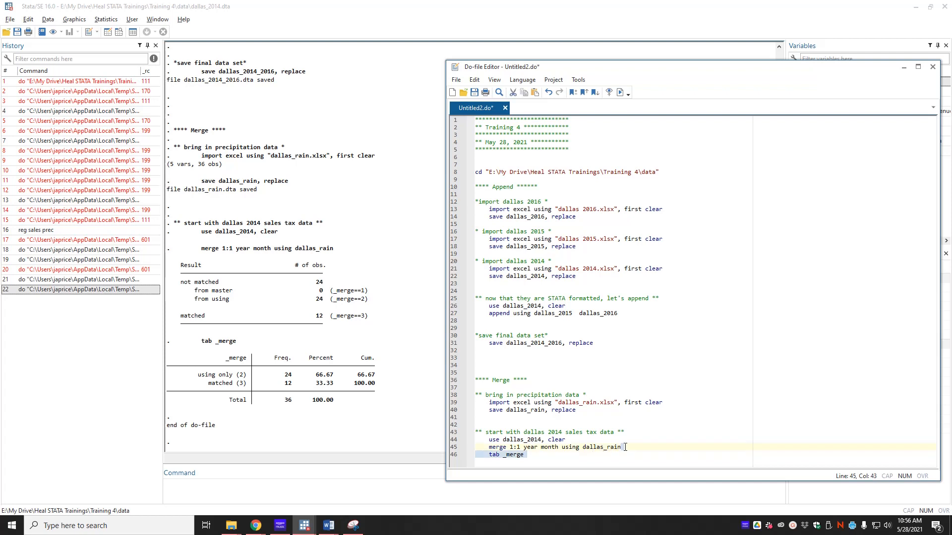
double_click(585, 447)
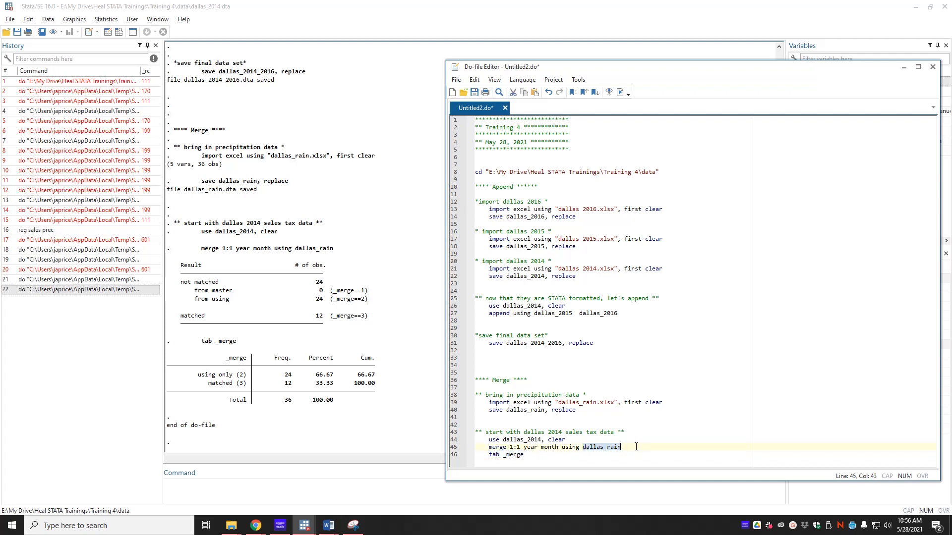
left_click_drag(503, 440, 541, 440)
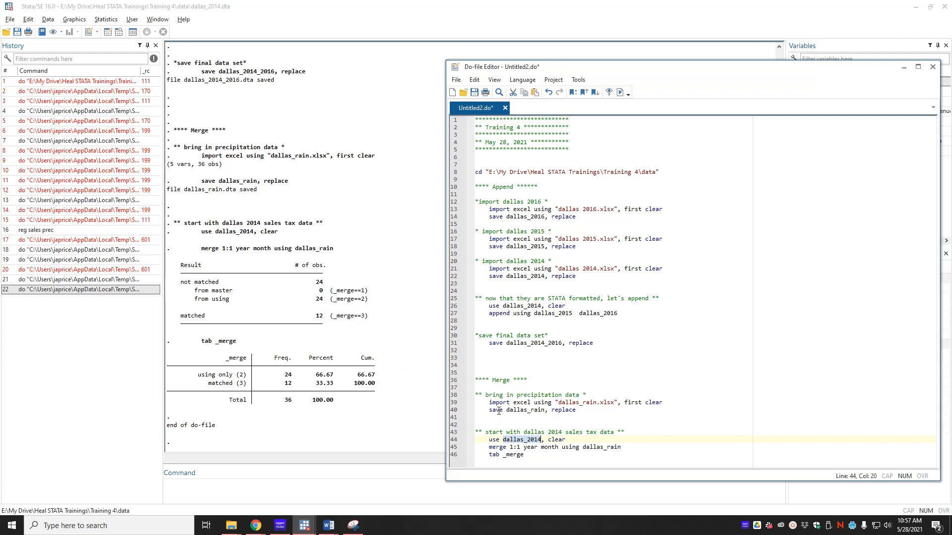
- Add the '** Merge all the data **' comment and 'use dallas_2014_2016, clear'
left_click(605, 456)
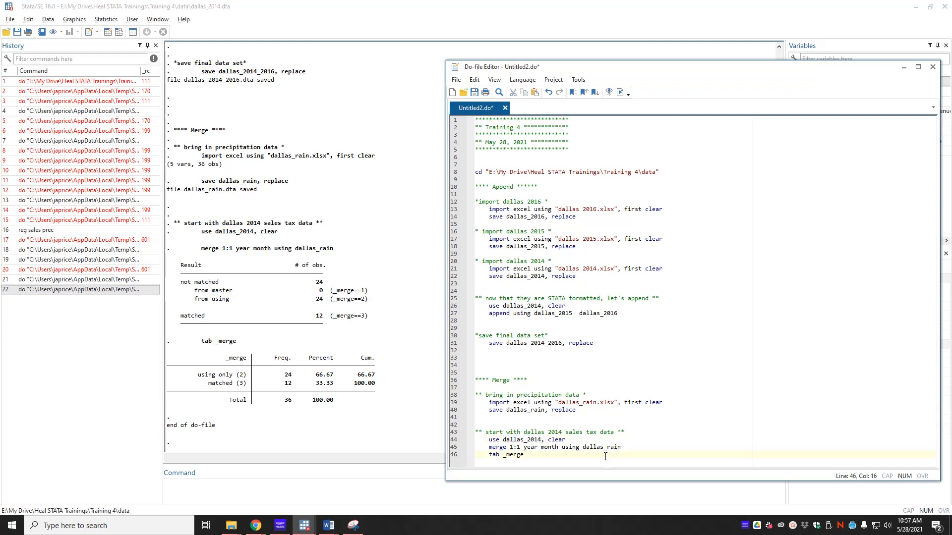
key("Return")
key("Return")
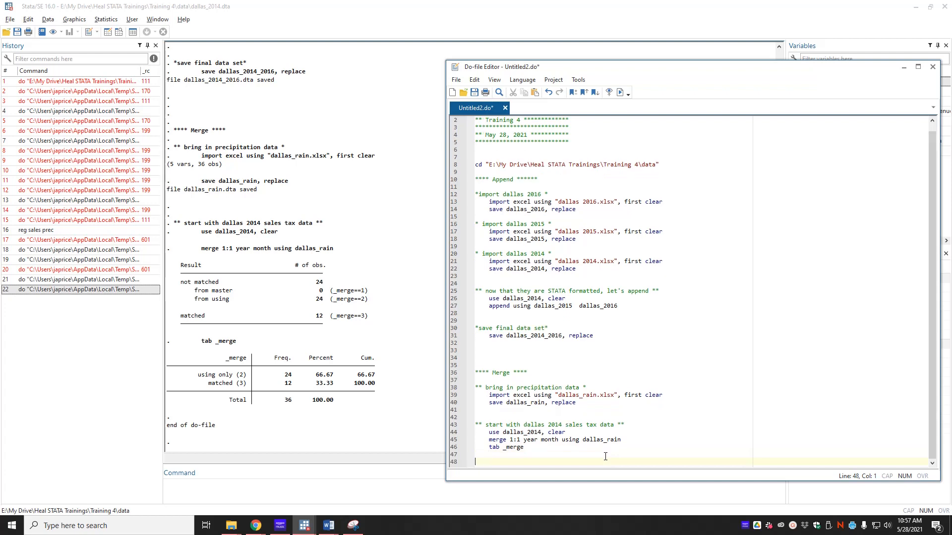
type("** Me")
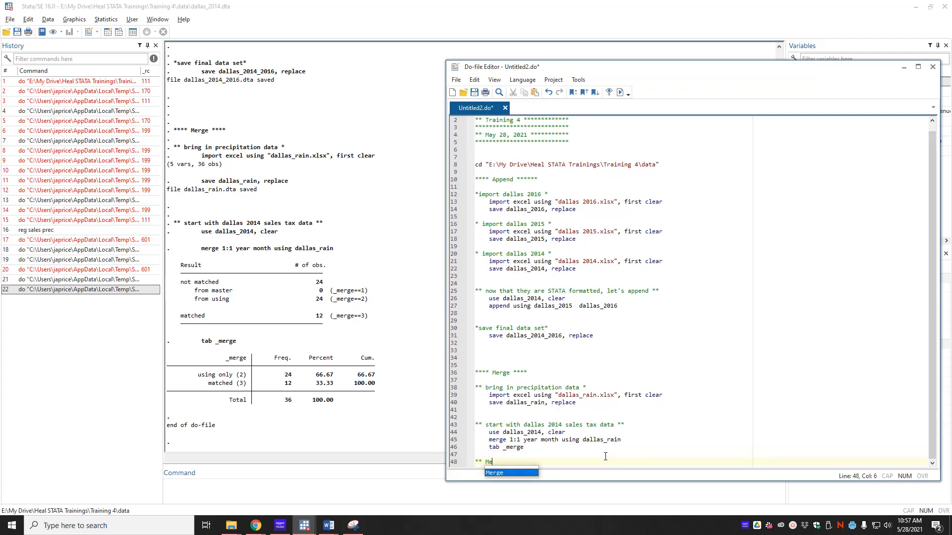
type("rge all the")
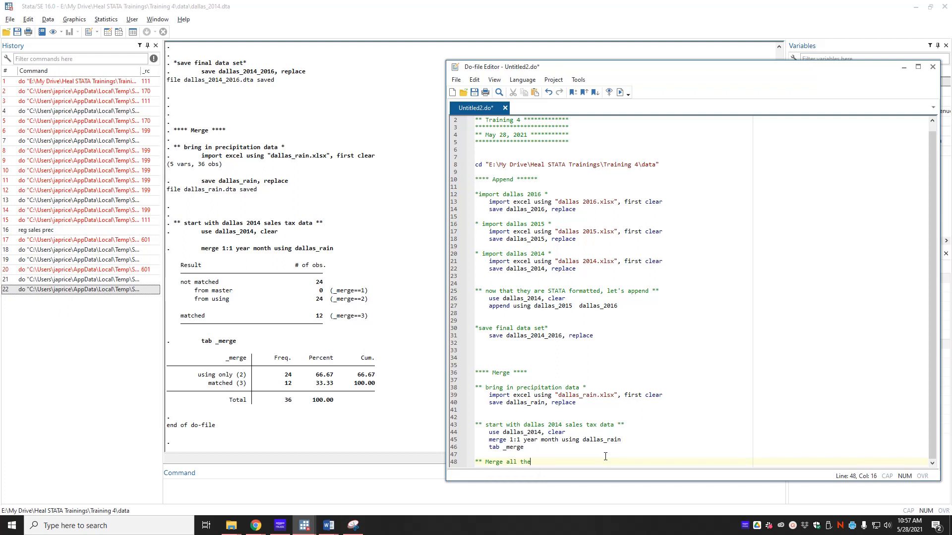
type(" data **")
key("Return")
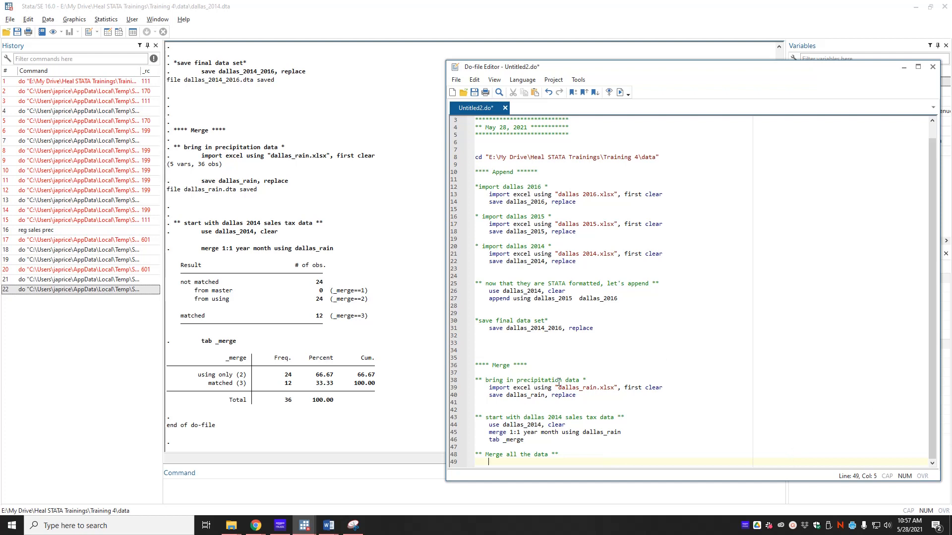
type("use dalla")
type("s_2014")
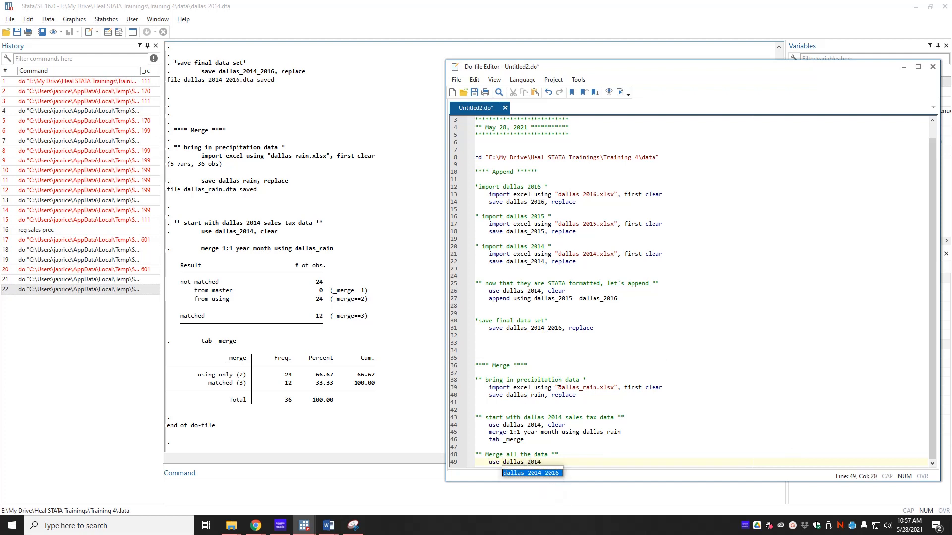
type("_2016, clera")
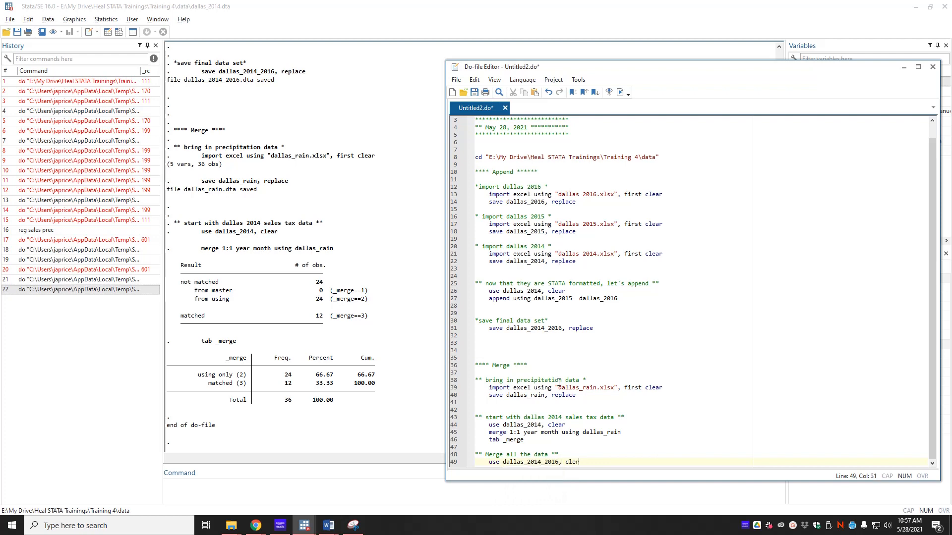
key("BackSpace")
type("ar")
- Paste the merge and tab _merge lines below, now using dallas_2014_2016 as master
left_click_drag(535, 439, 489, 434)
key("ctrl+c")
left_click(592, 466)
key("Return")
key("ctrl+v")
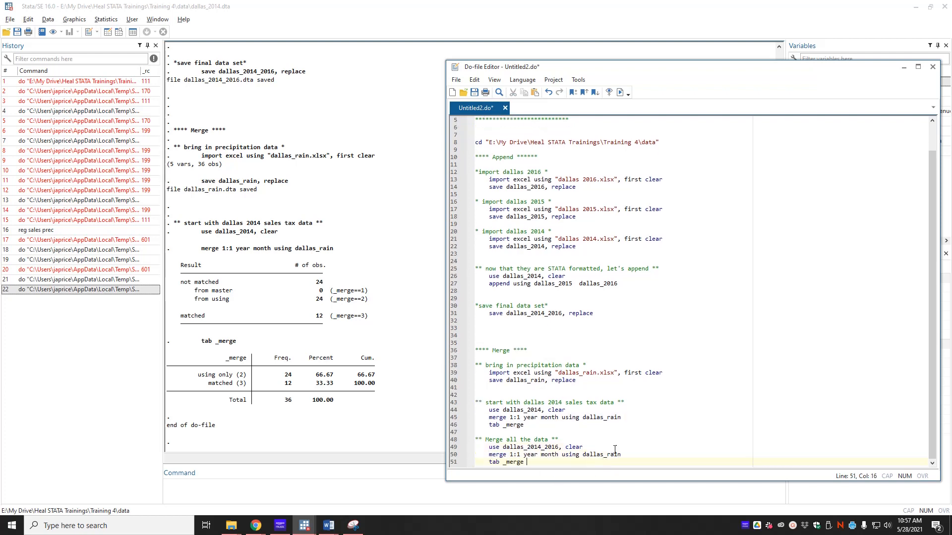
double_click(590, 455)
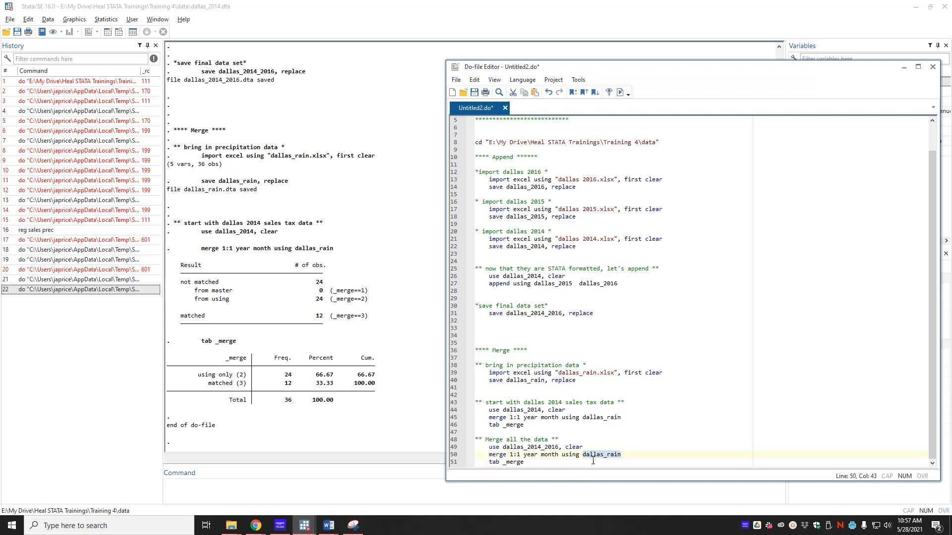
left_click_drag(503, 446, 559, 447)
left_click(697, 436)
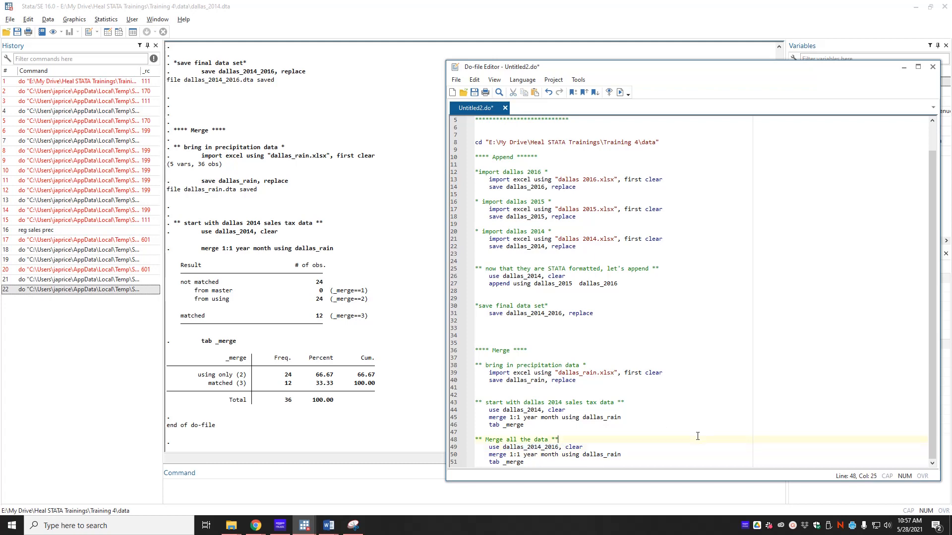
- Run the full merge, then add a comment and 'save combined_dallas_rain_2014_2016, replace'
left_click(619, 93)
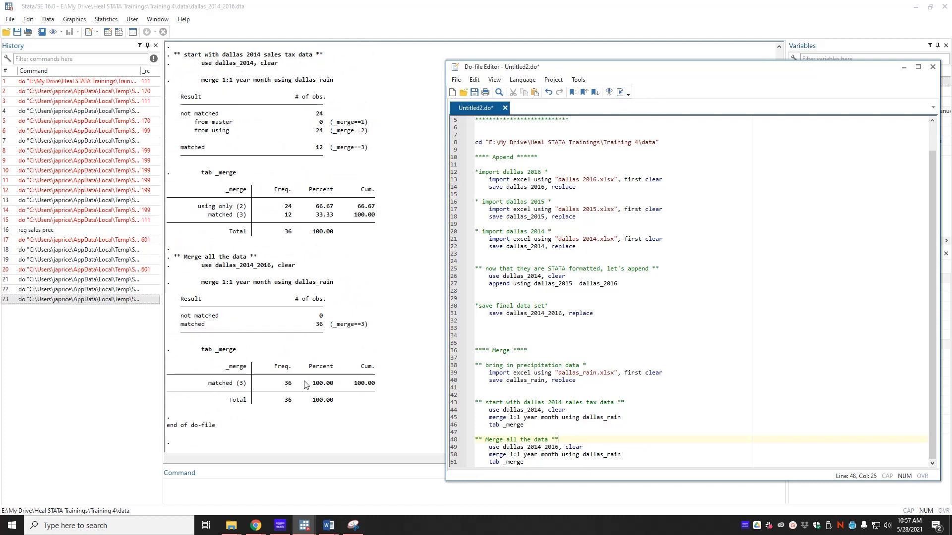
key("Down")
key("Down")
key("Down")
key("Down")
key("Down")
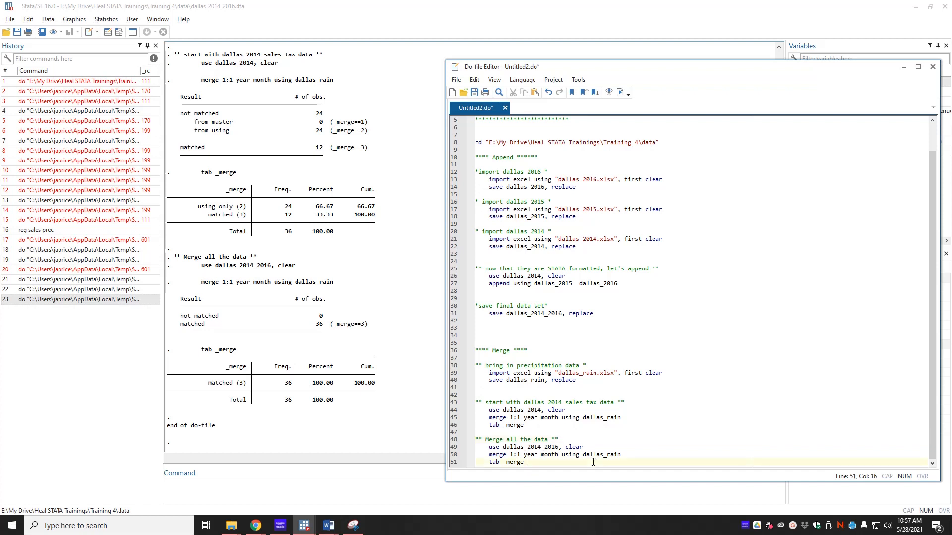
type("** ")
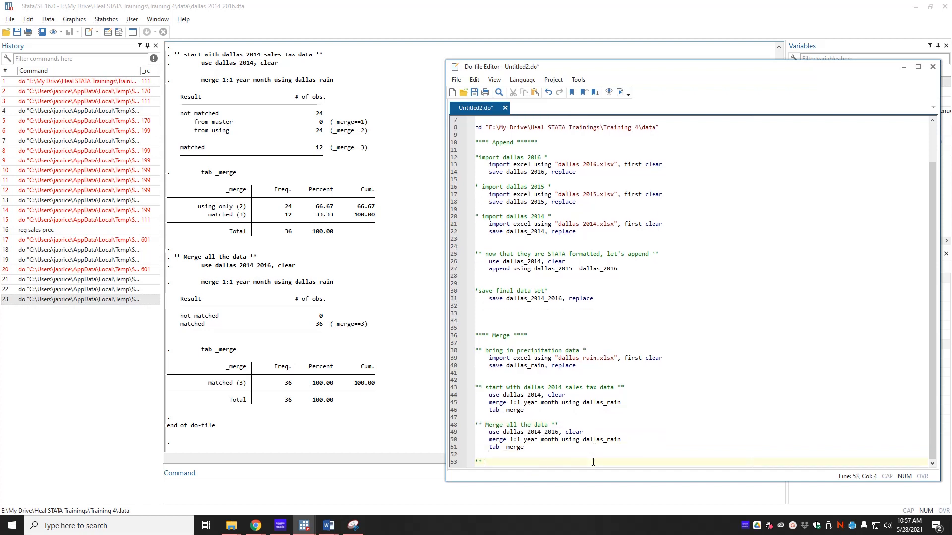
type("save combined data set **")
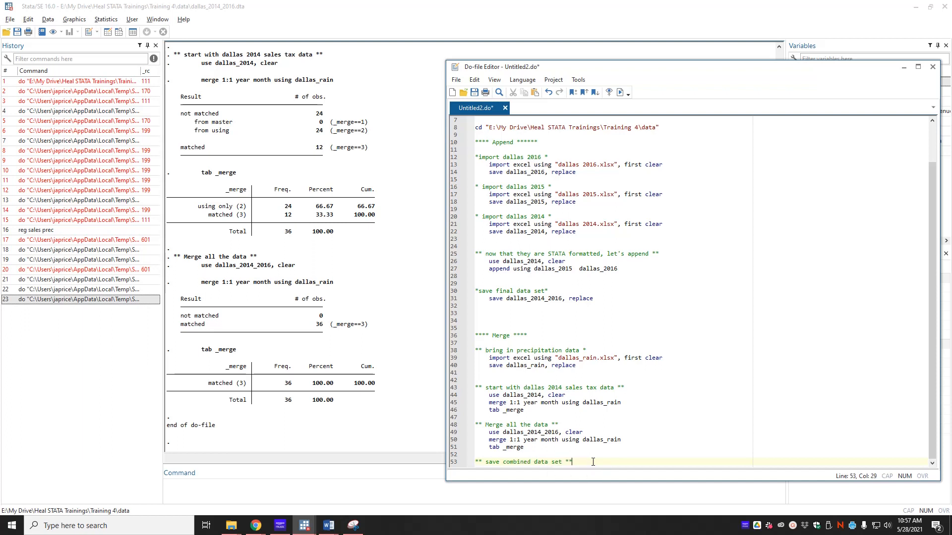
key("Return")
type("save")
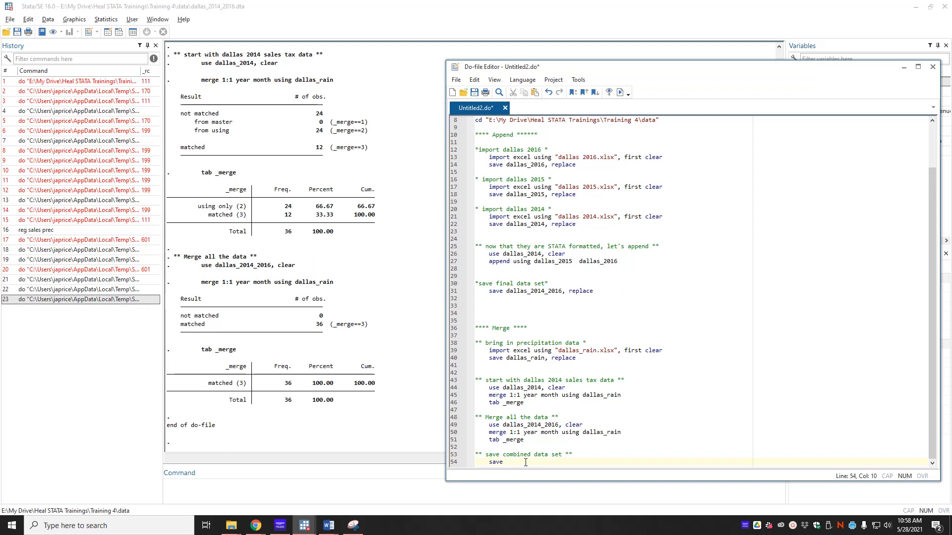
type("c")
type("omb")
type("ined_dallas_r")
type("ain")
type("_2014_2016")
type(" ,")
type(" replcae")
key("BackSpace")
key("BackSpace")
type("ace")
- Highlight the earlier 2016, 2015 and 2014 import and save lines for reference
left_click_drag(489, 157, 576, 165)
left_click_drag(488, 186, 579, 195)
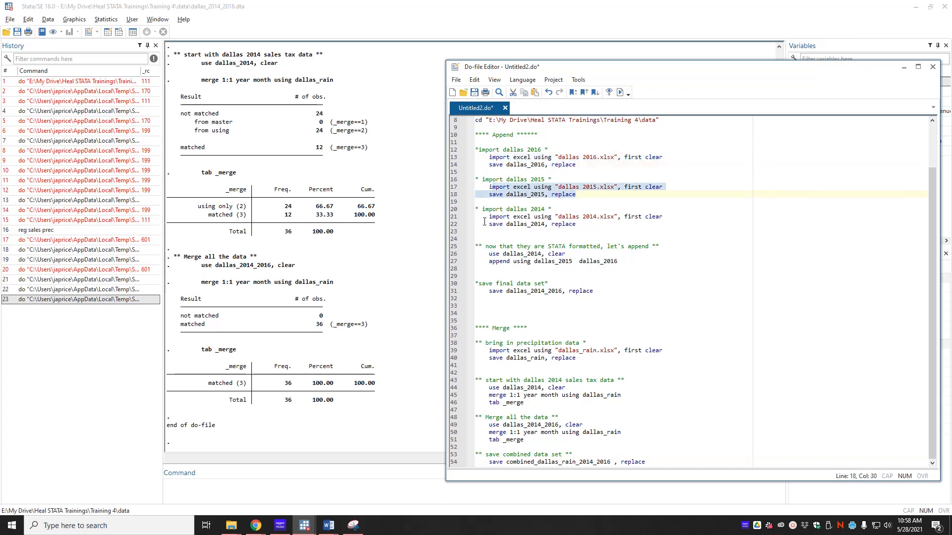
left_click_drag(487, 223, 583, 222)
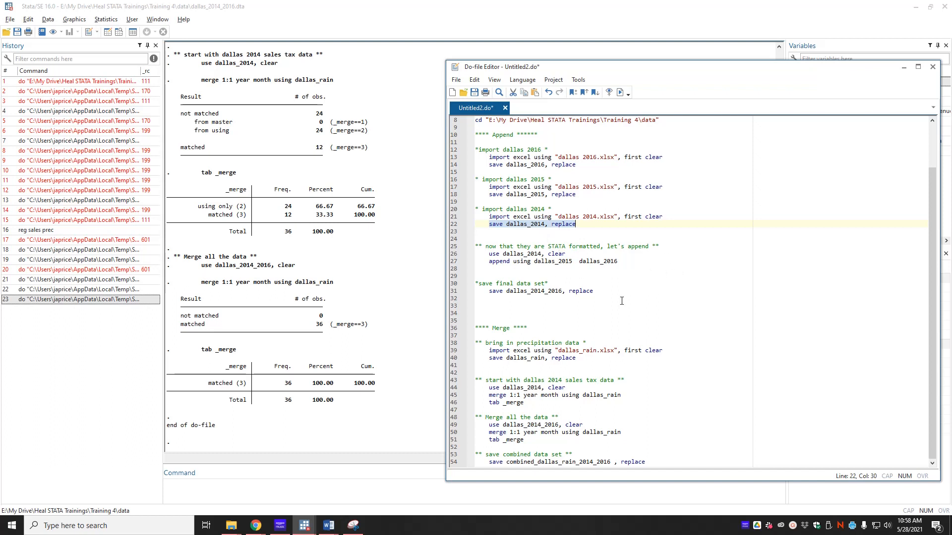
- Add the '****** Loops ***********' heading and review the three yearly import blocks
left_click(673, 457)
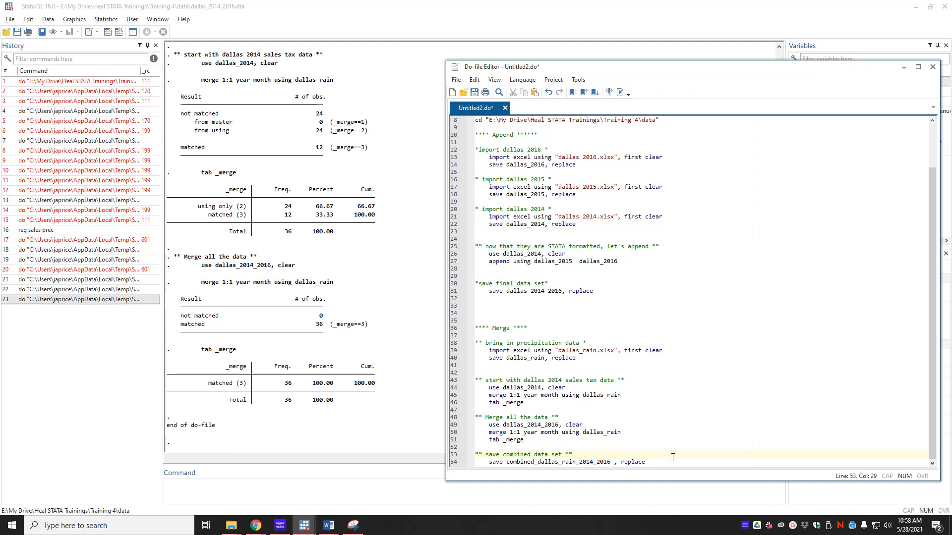
key("Return")
key("Return")
key("Return")
key("Return")
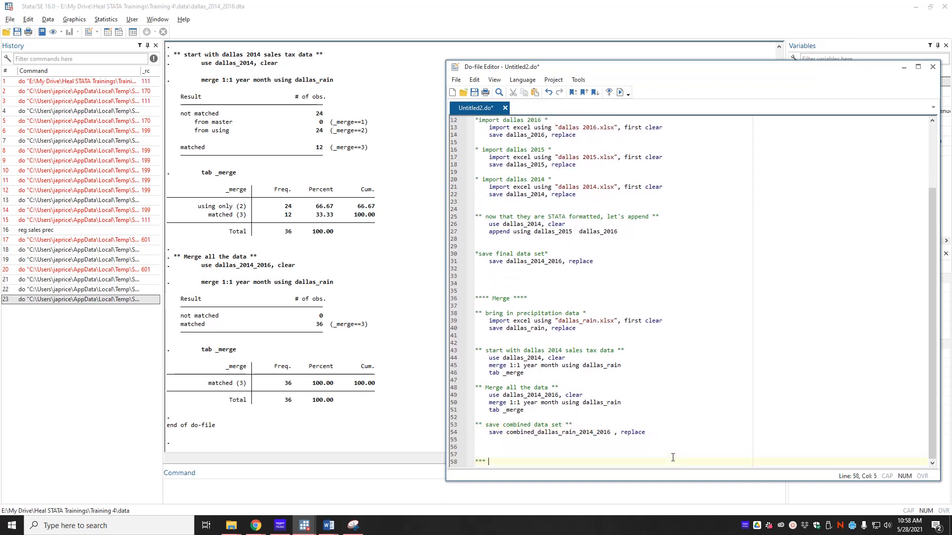
type("****** ")
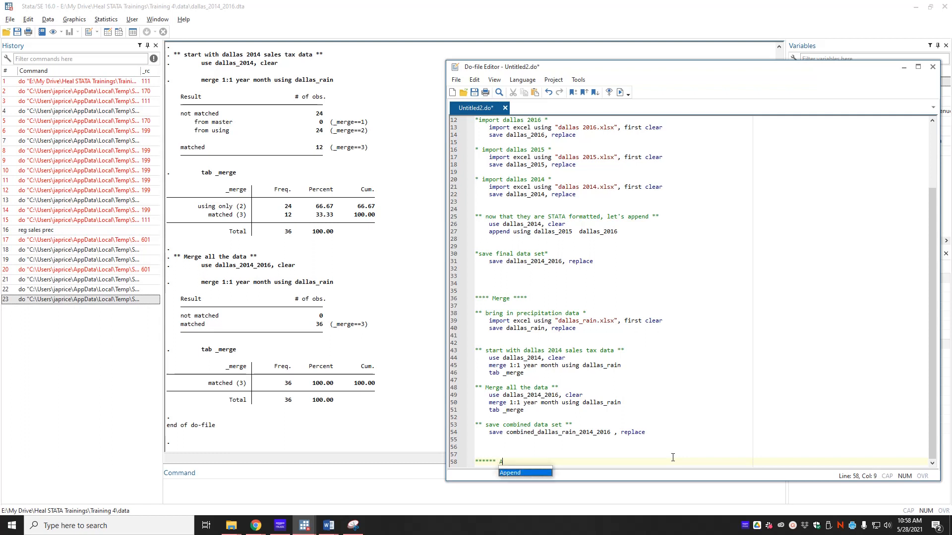
type("Loops ")
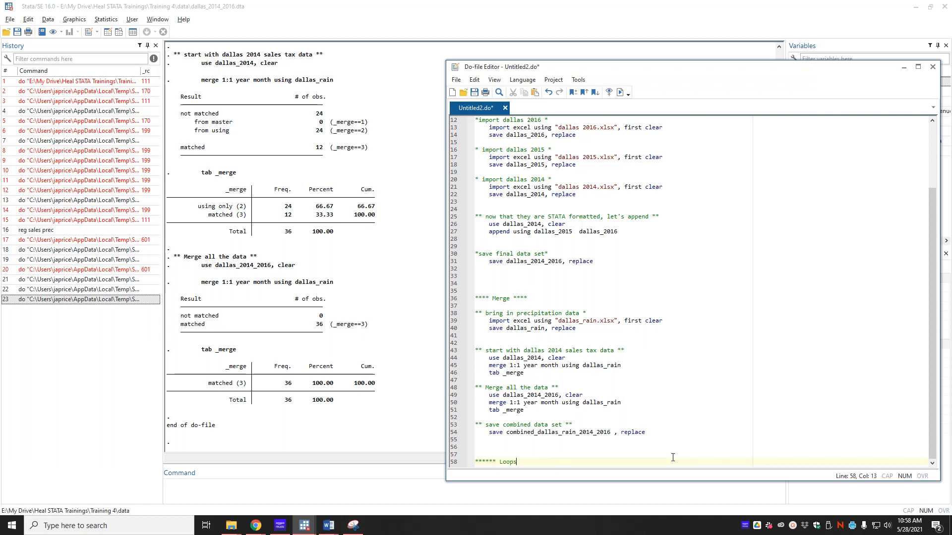
type("***********")
key("Return")
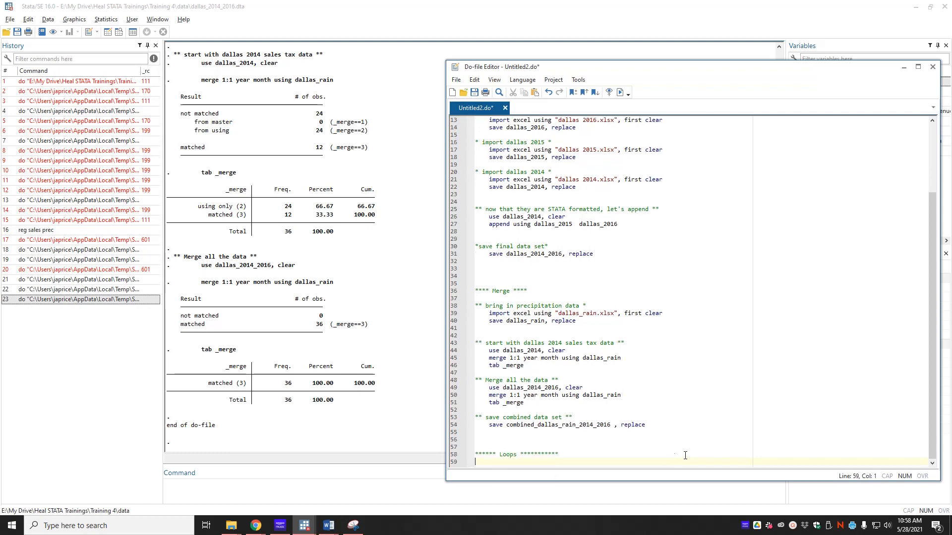
key("alt+Tab")
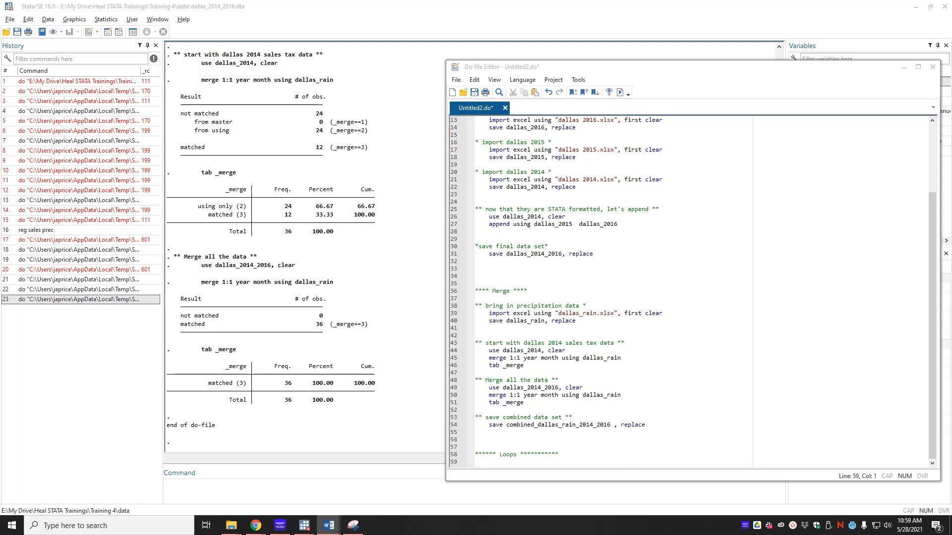
scroll(599, 229, "up", 4)
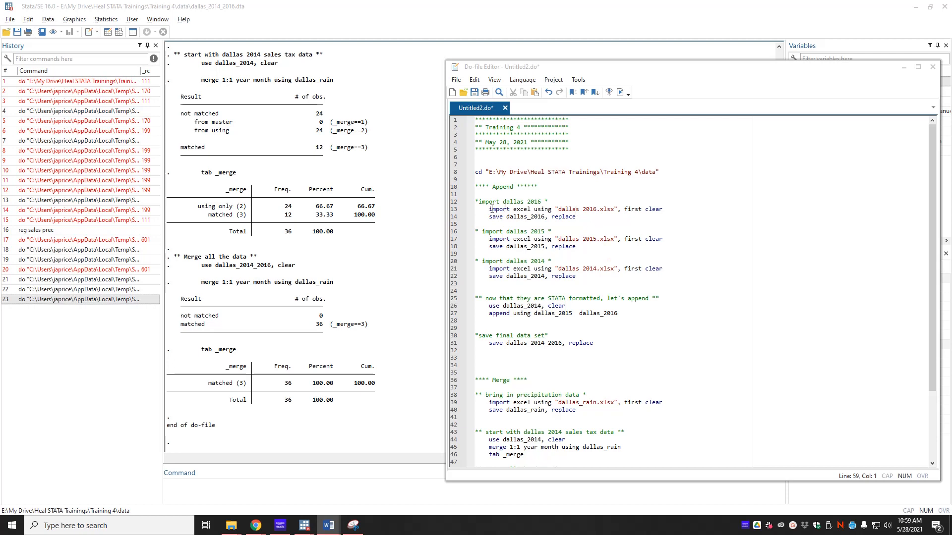
left_click_drag(592, 281, 474, 202)
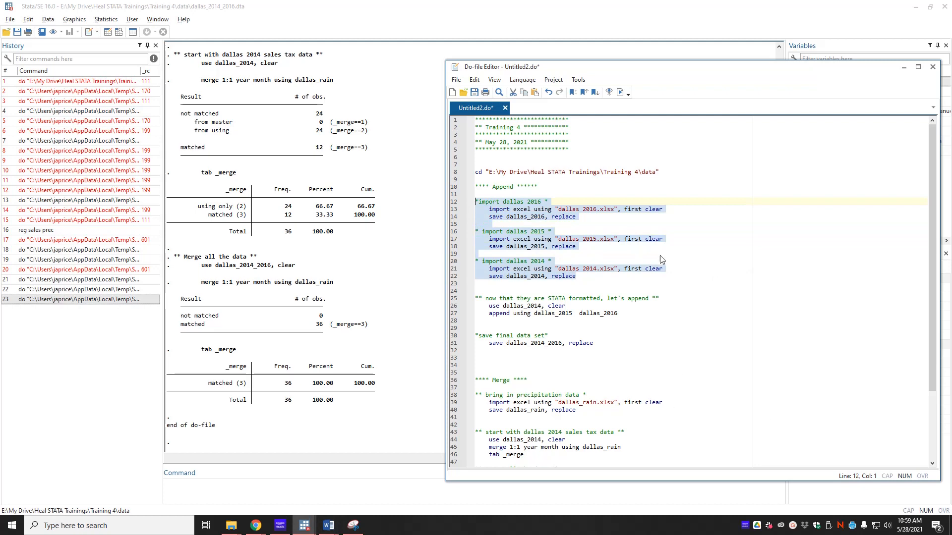
scroll(575, 268, "down", 4)
left_click(596, 458)
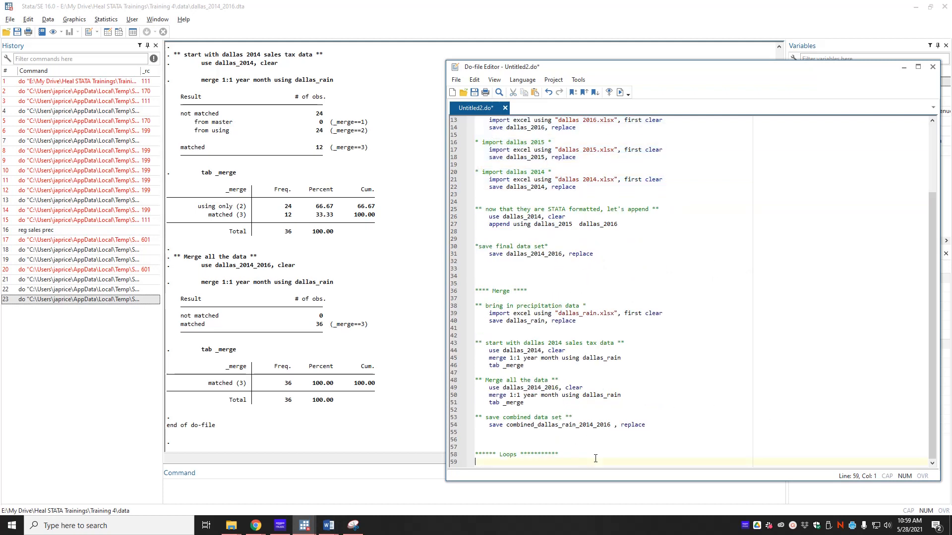
- Add the comment '* loop on numbers *' and an indented forvalues i=2014/2016 loop
key("Return")
type("*")
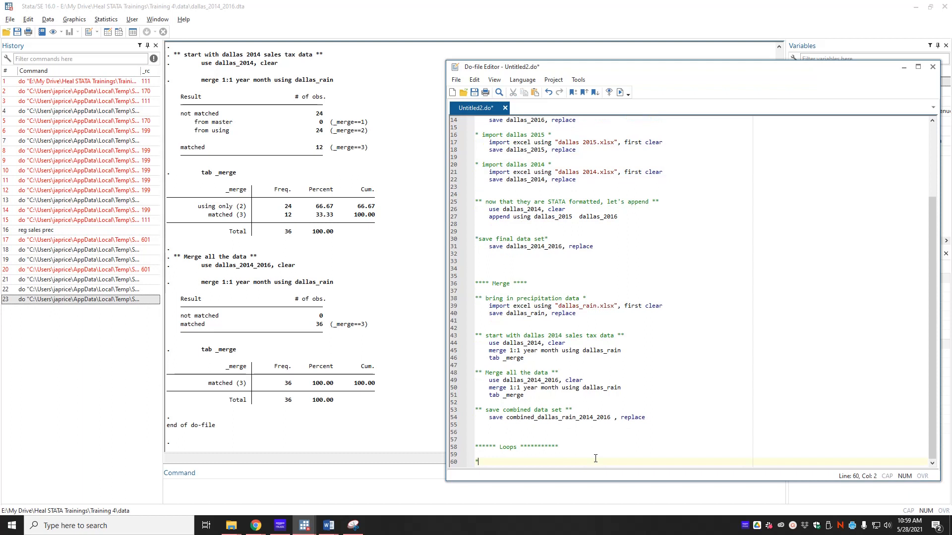
type(" loop on numbers *")
key("Return")
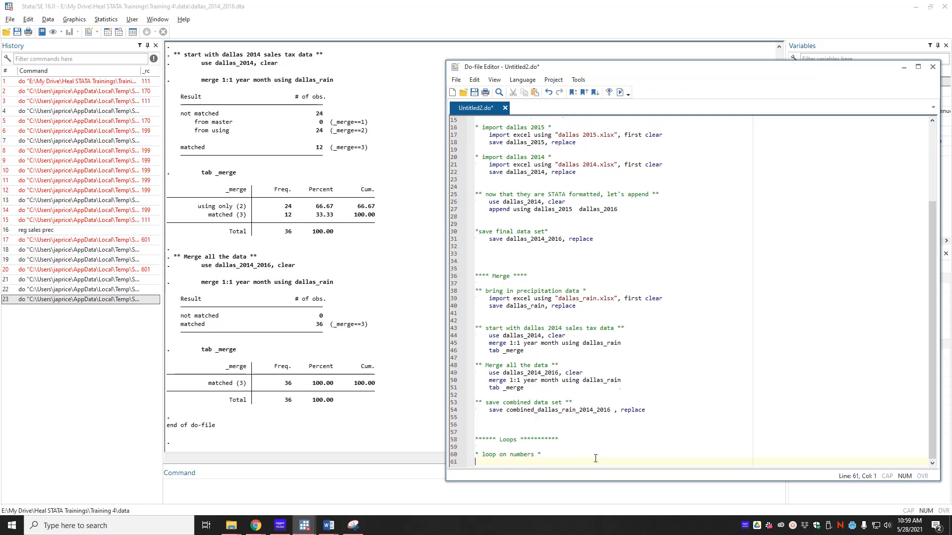
key("Tab")
type("forvalues i")
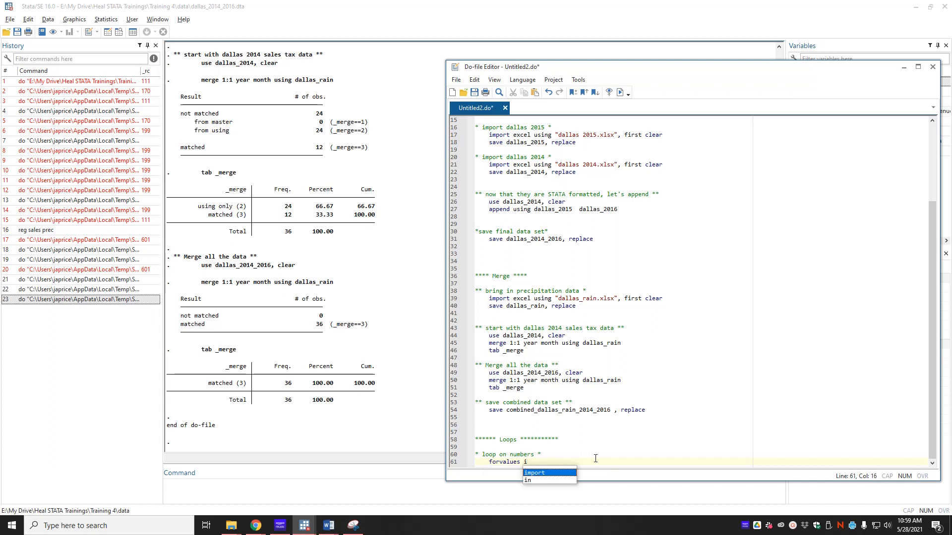
type("=")
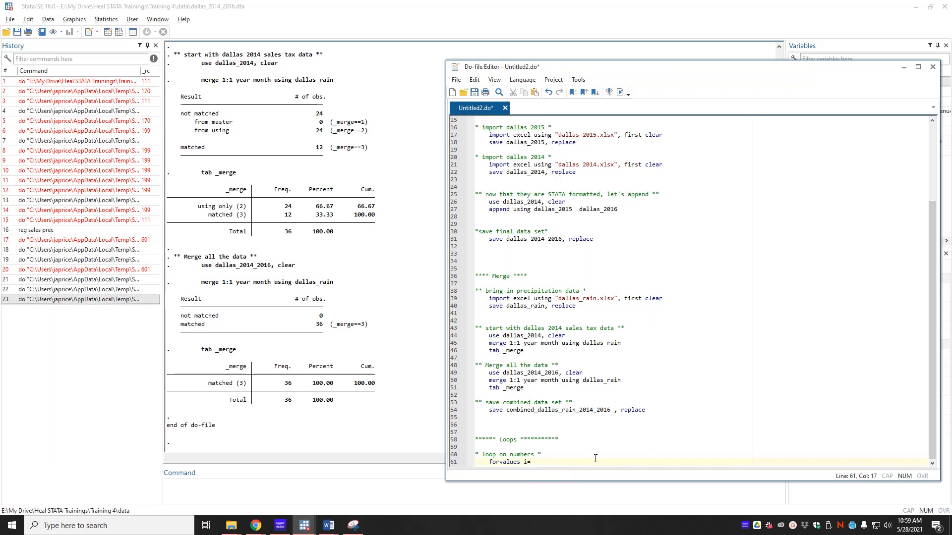
type("20141/201")
type("{")
- Inside the loop braces, import "dallas `i'.xlsx" for each year
key("Return")
key("Return")
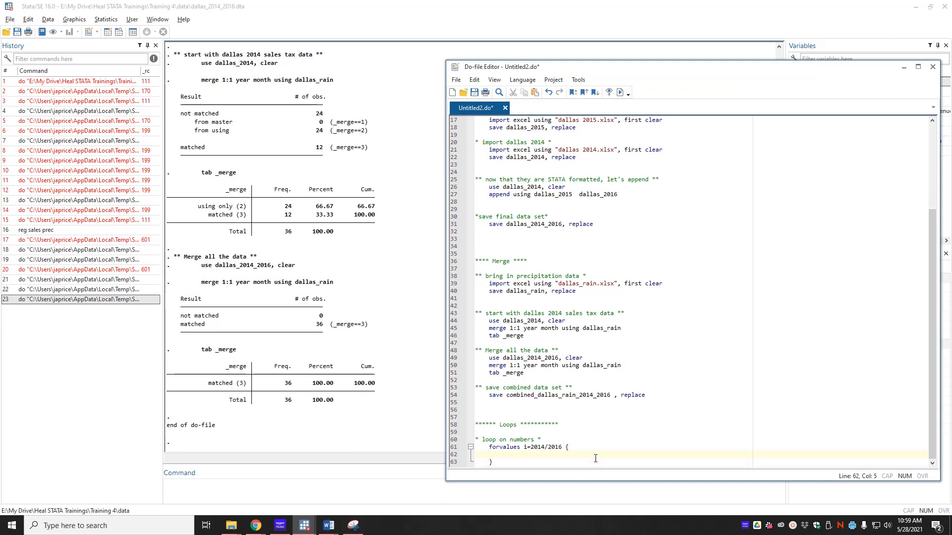
type("import e")
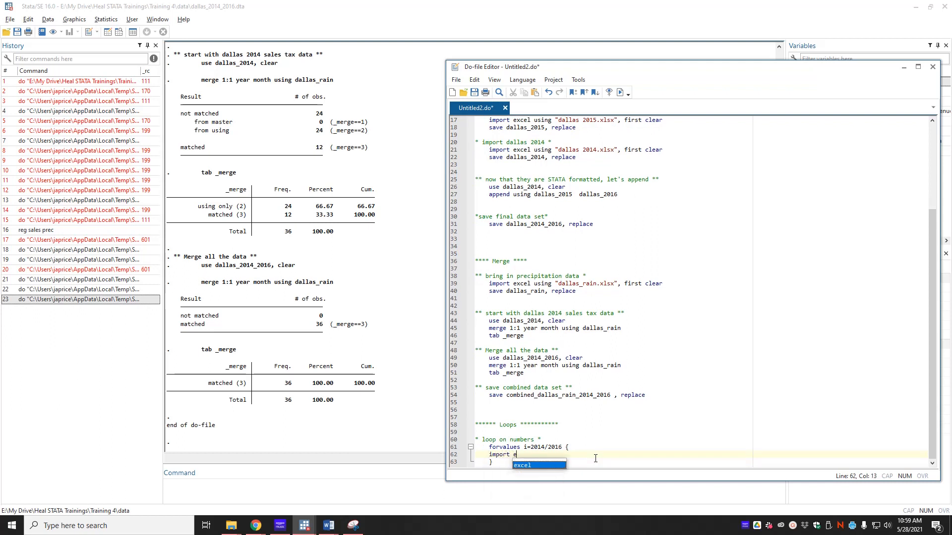
type("xcel usin")
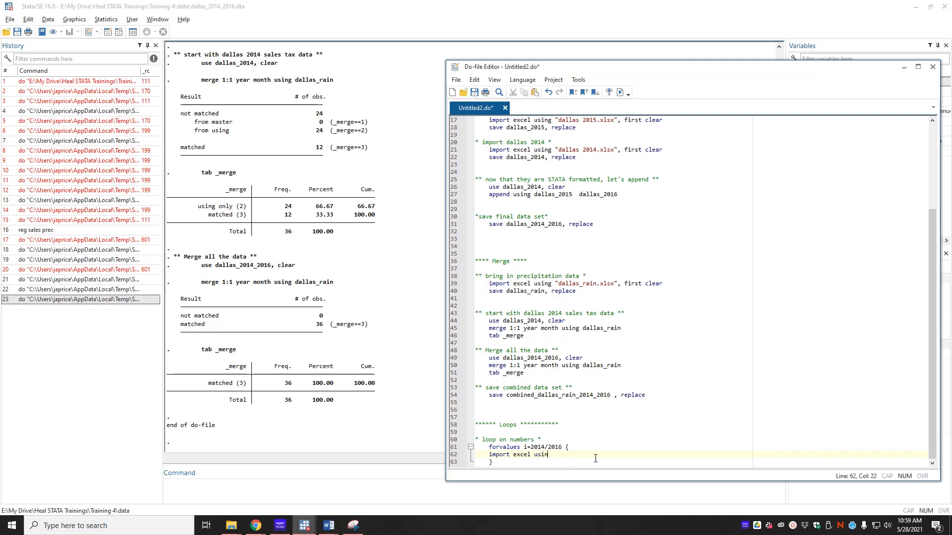
type("g da")
key("BackSpace")
key("BackSpace")
type("\"dallas ")
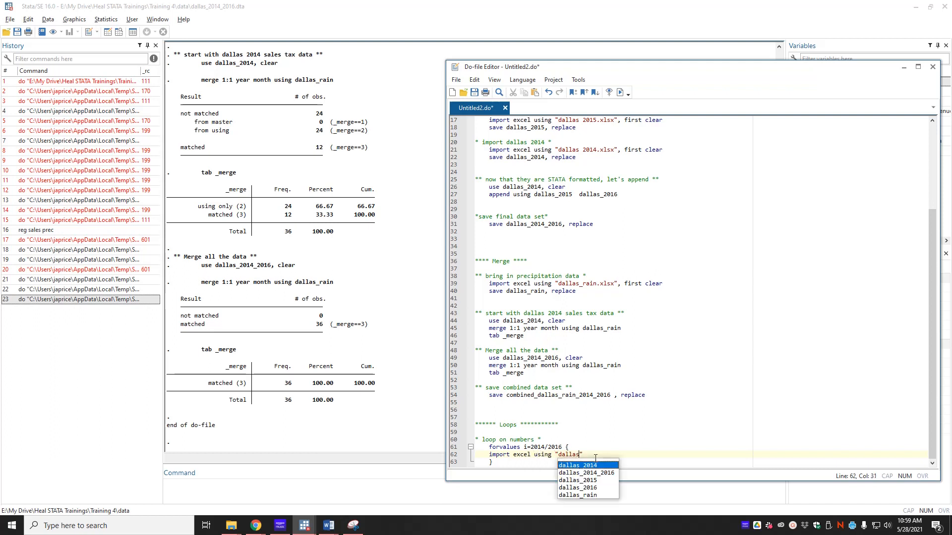
type("2014")
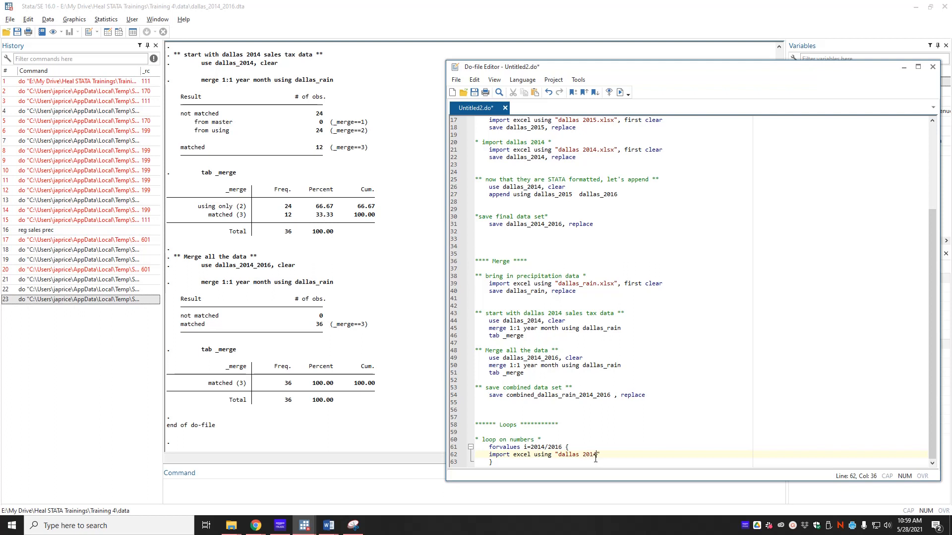
key("BackSpace")
key("BackSpace")
key("BackSpace")
key("BackSpace")
type("`i")
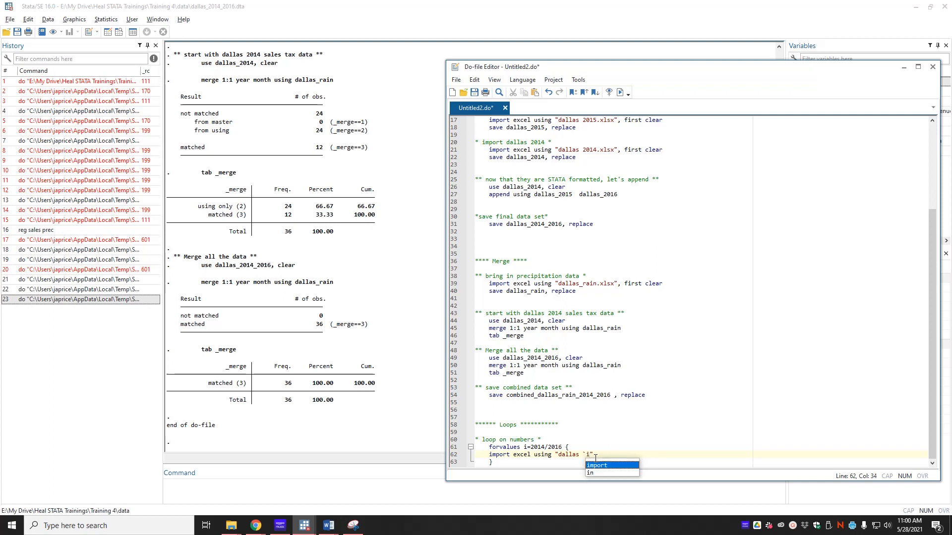
type("'")
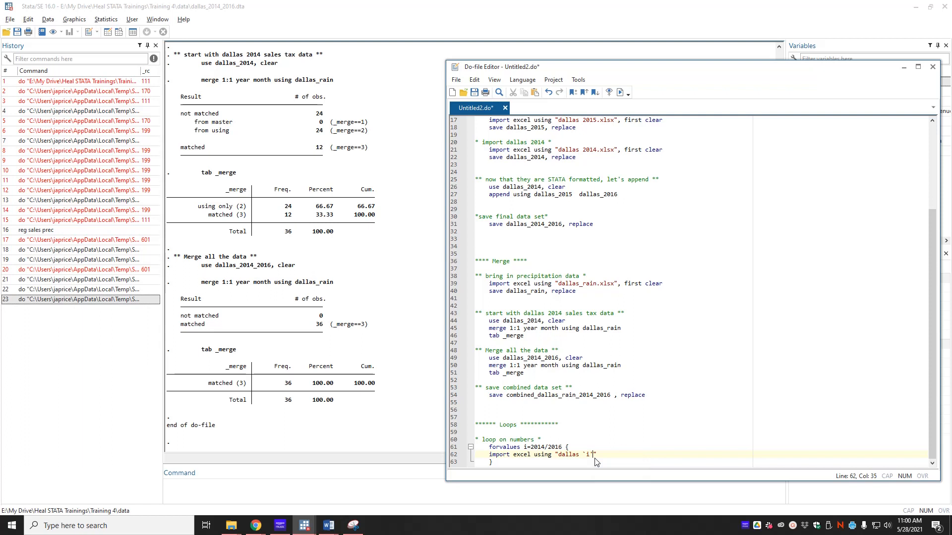
type(".xlsx")
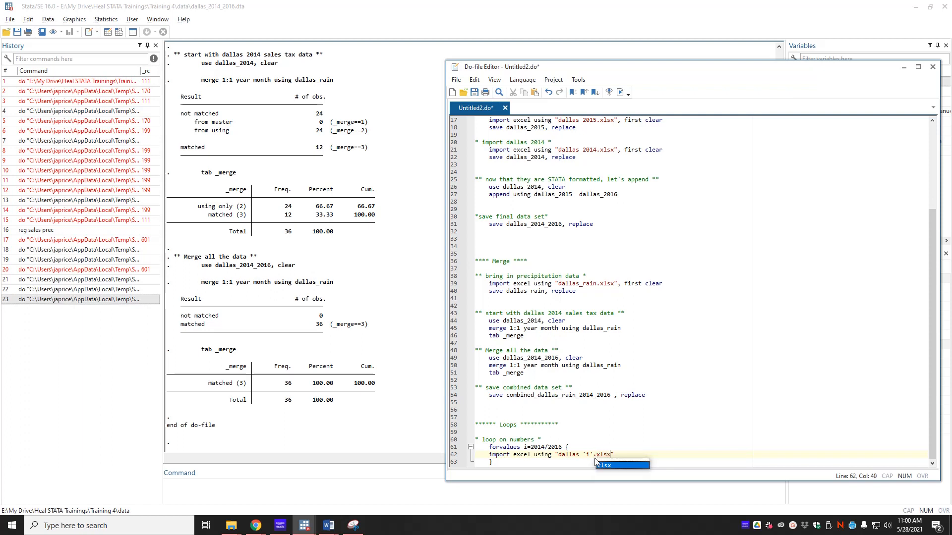
left_click(718, 416)
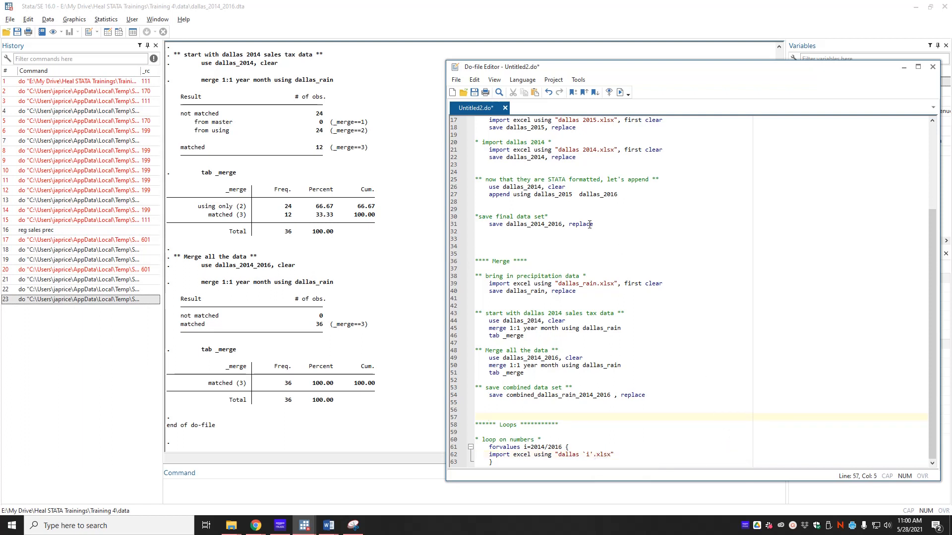
- Append ', first clear' to the loop's import and add 'save dallas_`i', replace'
scroll(598, 177, "up", 1)
left_click_drag(558, 172, 615, 171)
scroll(623, 292, "down", 1)
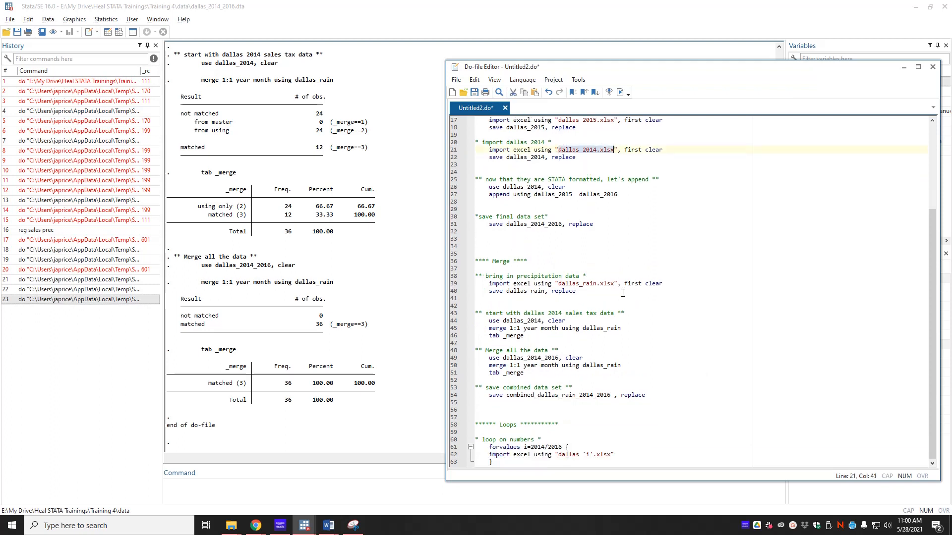
left_click(629, 454)
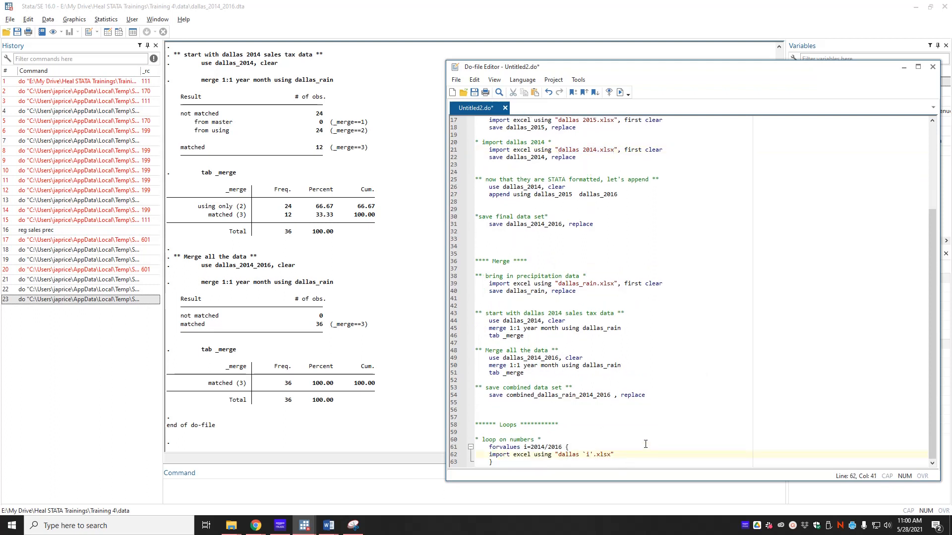
type(", first clear")
key("Return")
type("save dallas")
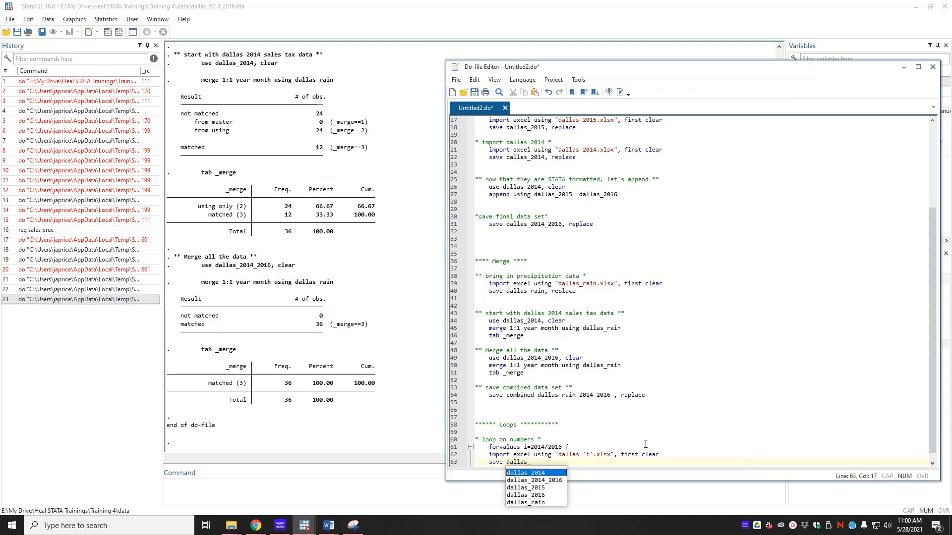
type("_`")
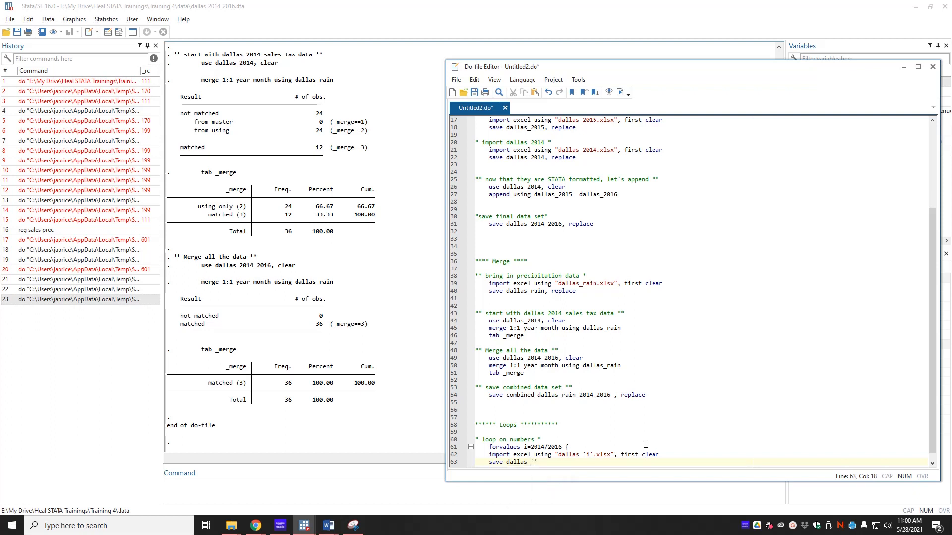
type("i', replace")
- Compare the loop against the earlier 2014 import and save lines
scroll(742, 415, "down", 1)
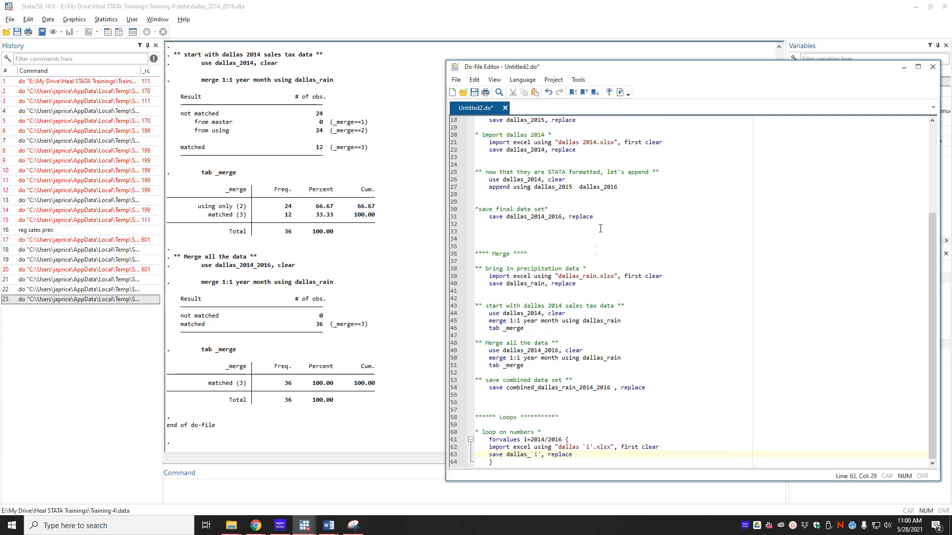
scroll(542, 190, "up", 2)
left_click(490, 186)
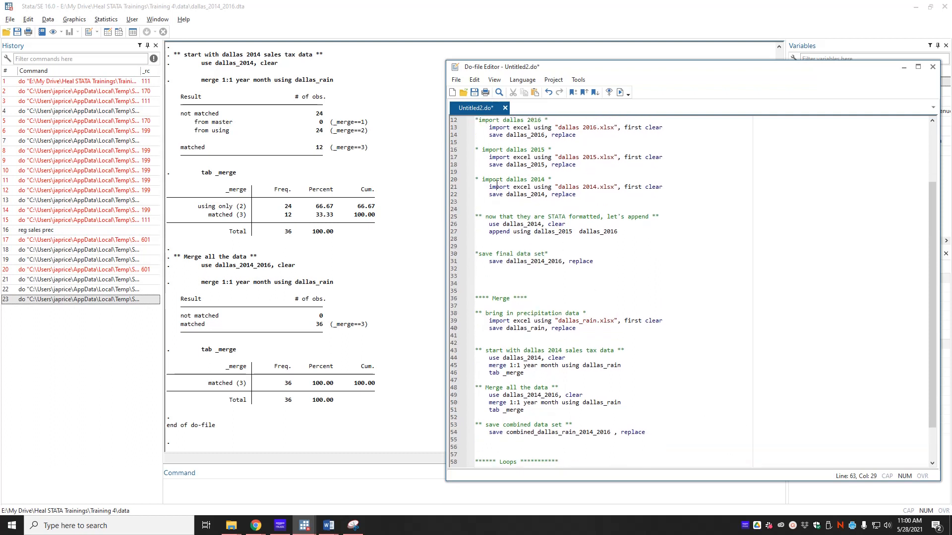
left_click_drag(490, 186, 608, 195)
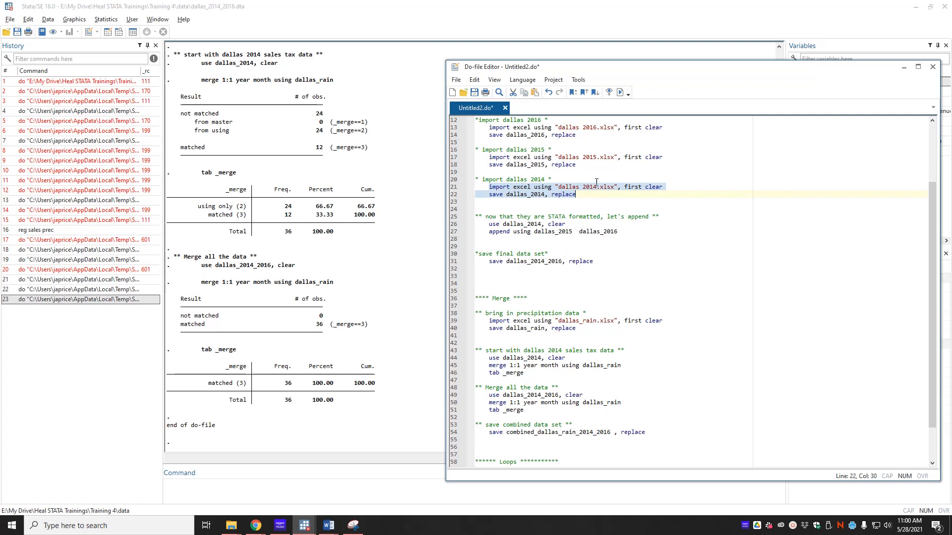
scroll(592, 219, "down", 2)
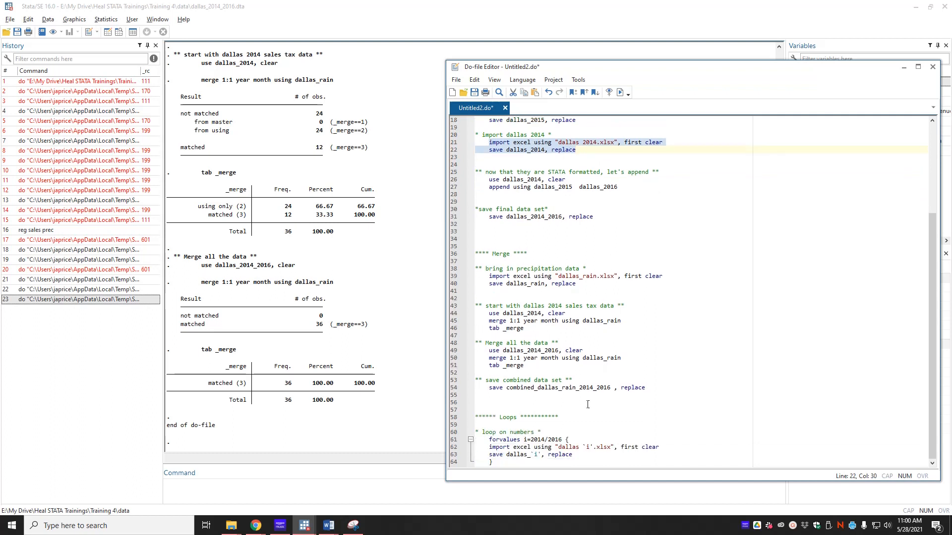
left_click(541, 462)
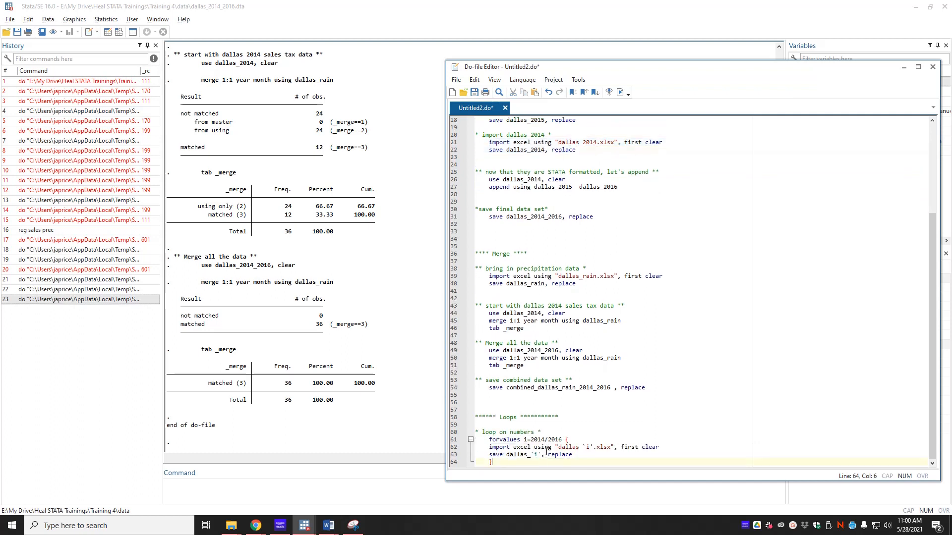
left_click(231, 526)
- Delete the five existing .dta files from the data folder
left_click(128, 488)
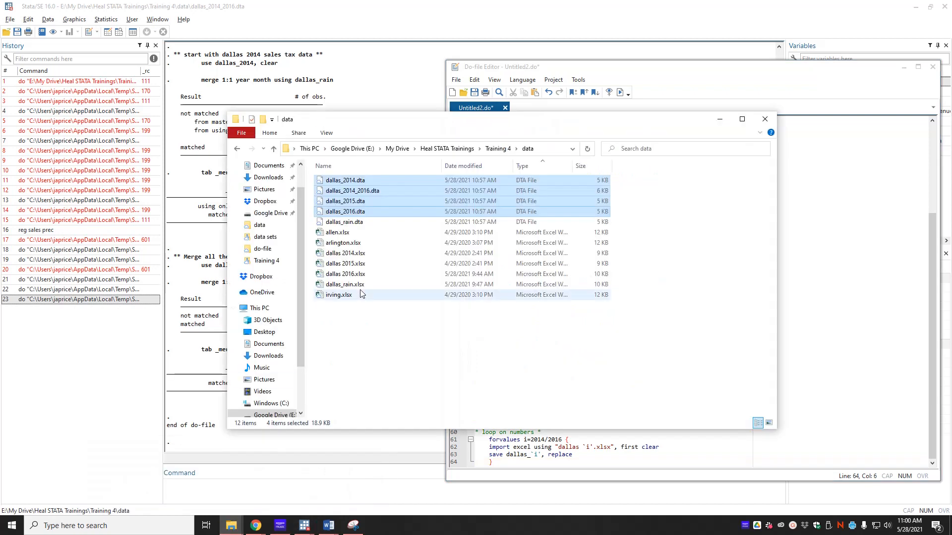
left_click(432, 374)
left_click_drag(367, 177, 372, 224)
key("Delete")
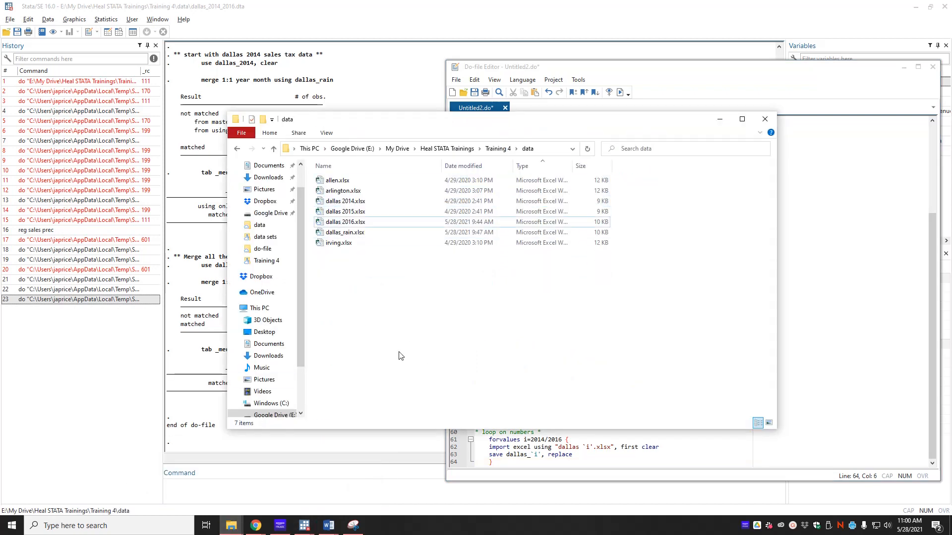
- Rerun the do-file and confirm dallas_2014–2016.dta and the other files are recreated
left_click(795, 285)
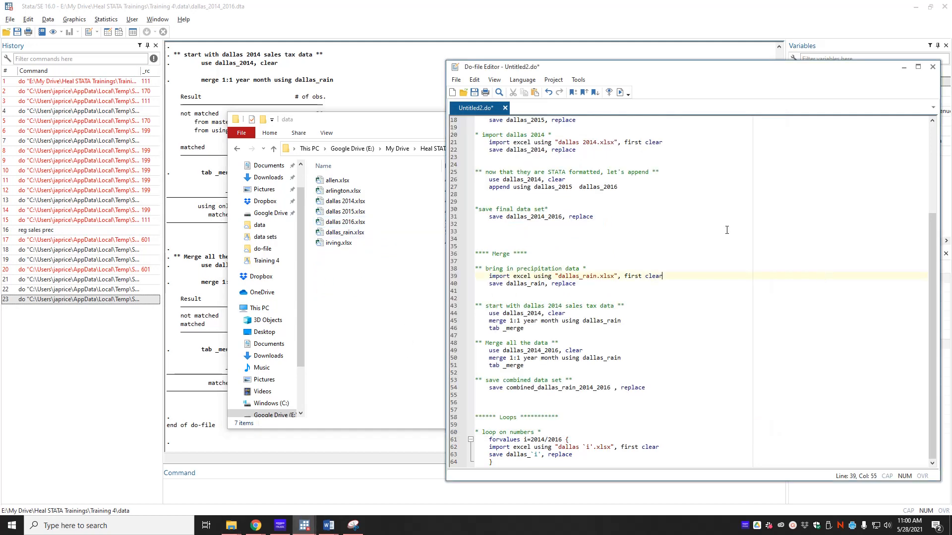
left_click(620, 93)
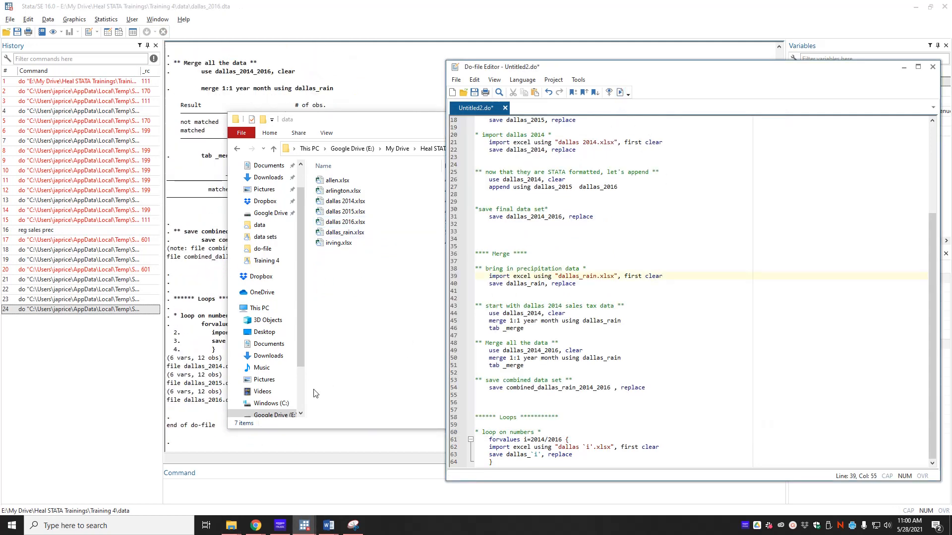
left_click(361, 368)
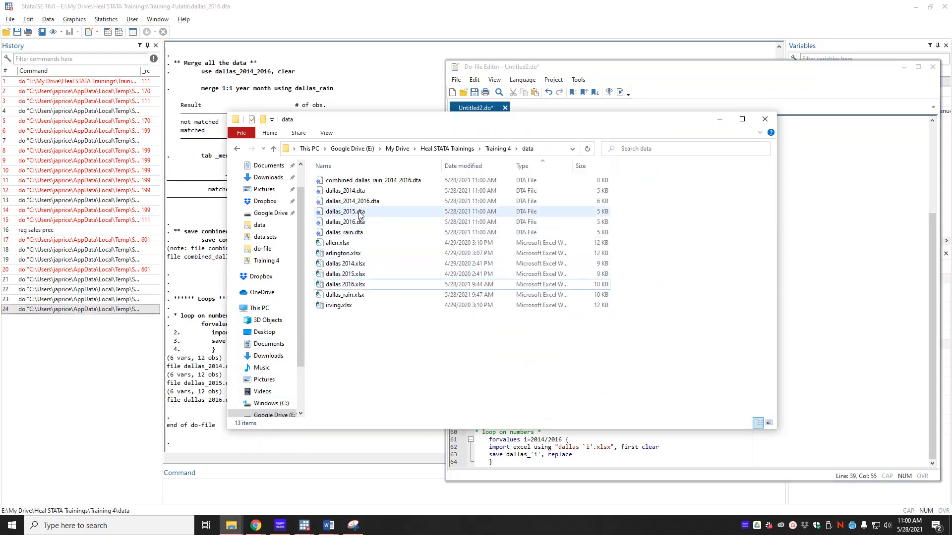
left_click(837, 359)
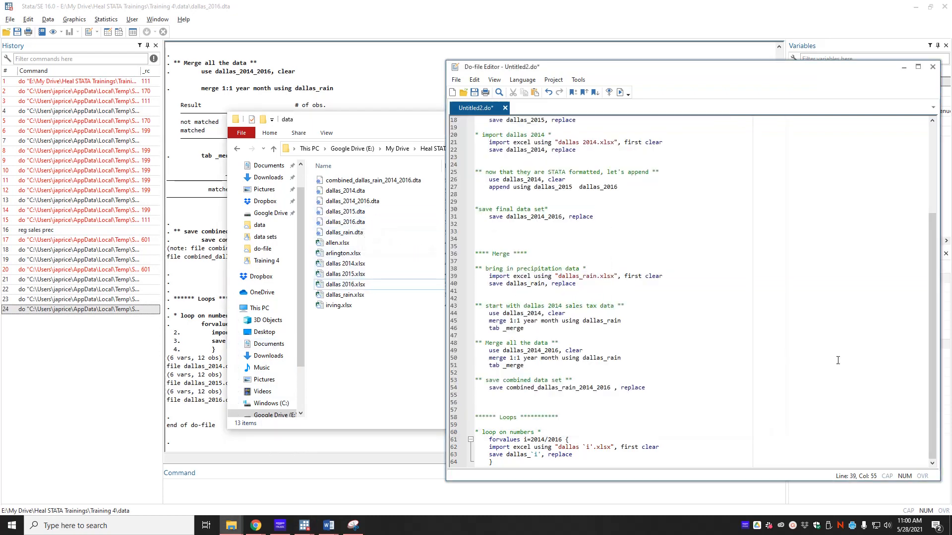
left_click(516, 462)
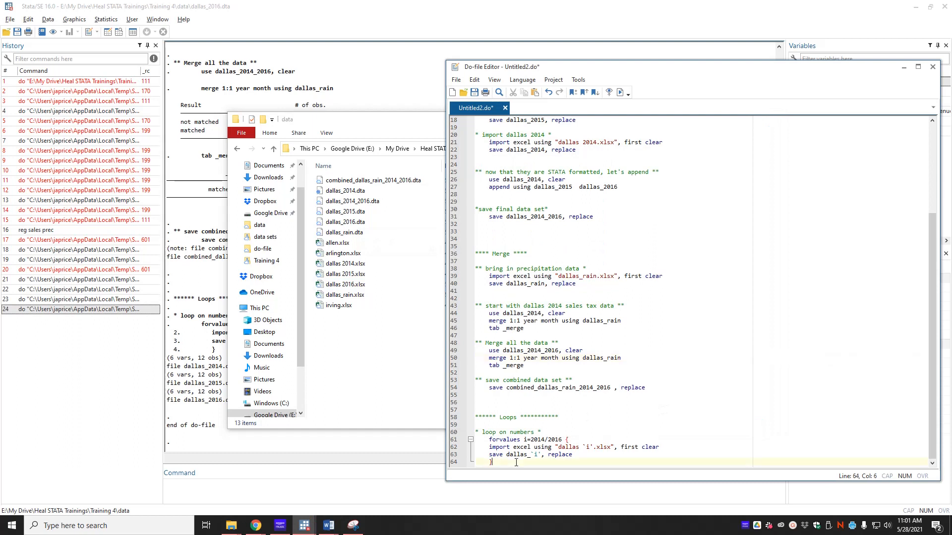
key("Return")
key("Return")
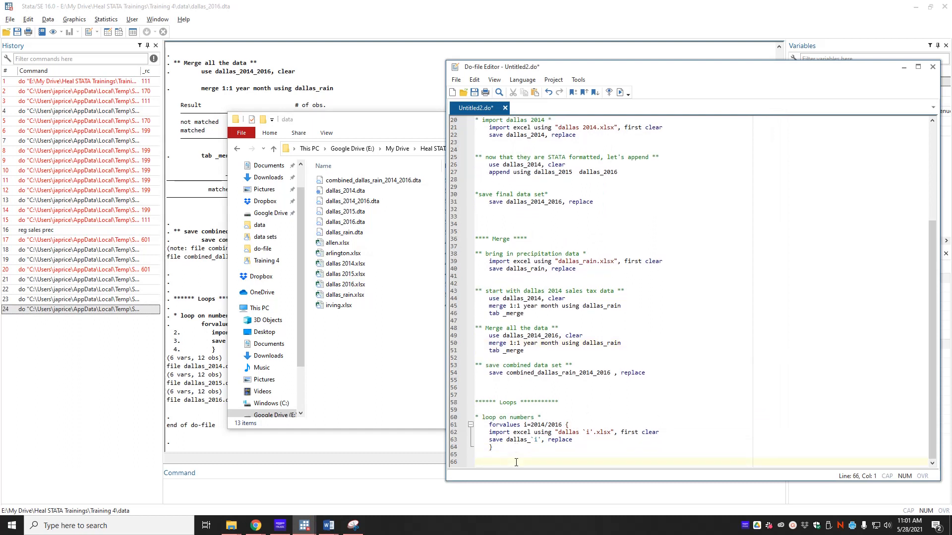
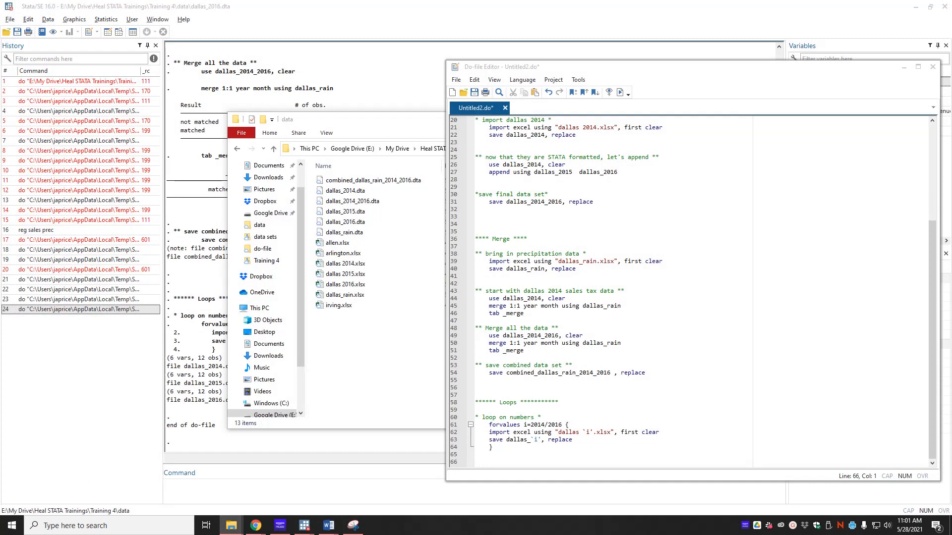
- Refresh the data folder and check the allen workbook's 2016 and 2014 sheets
left_click(354, 359)
key("ctrl+v")
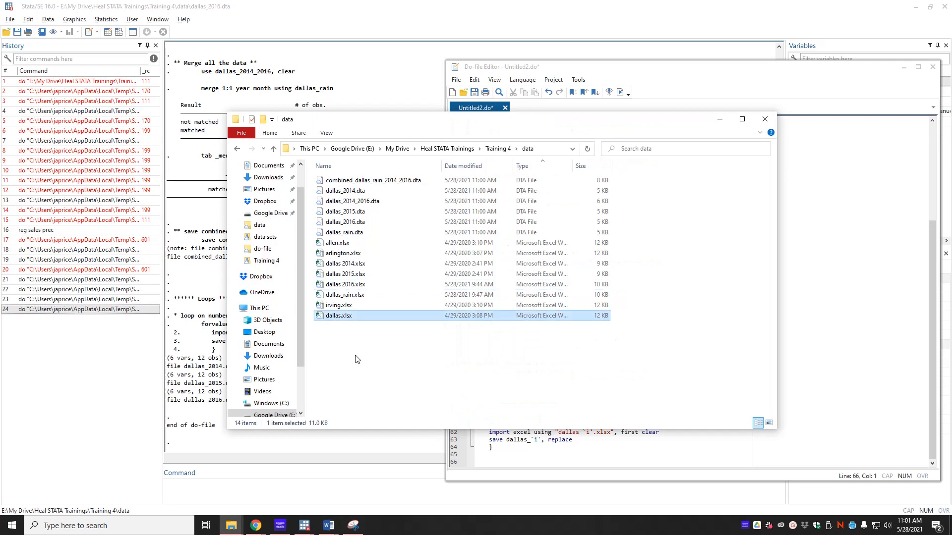
left_click(841, 286)
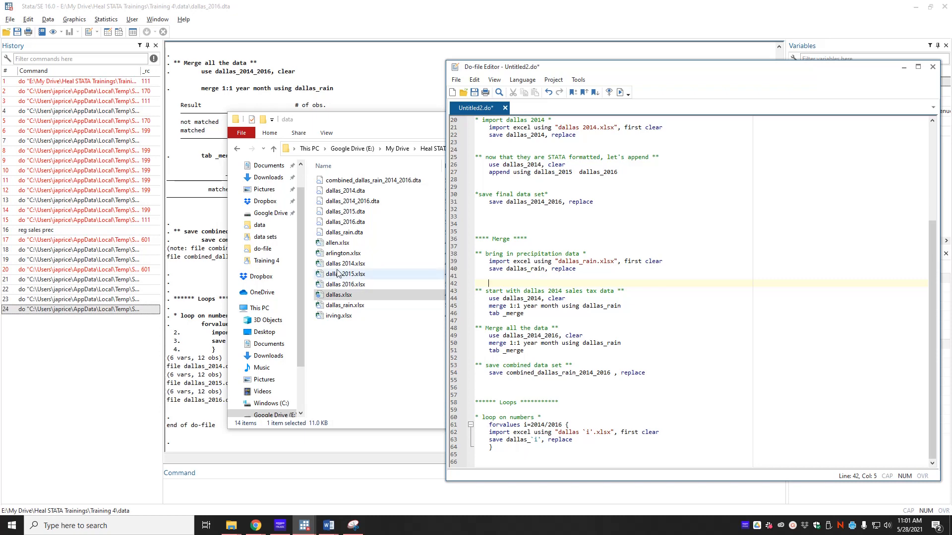
left_click(339, 246)
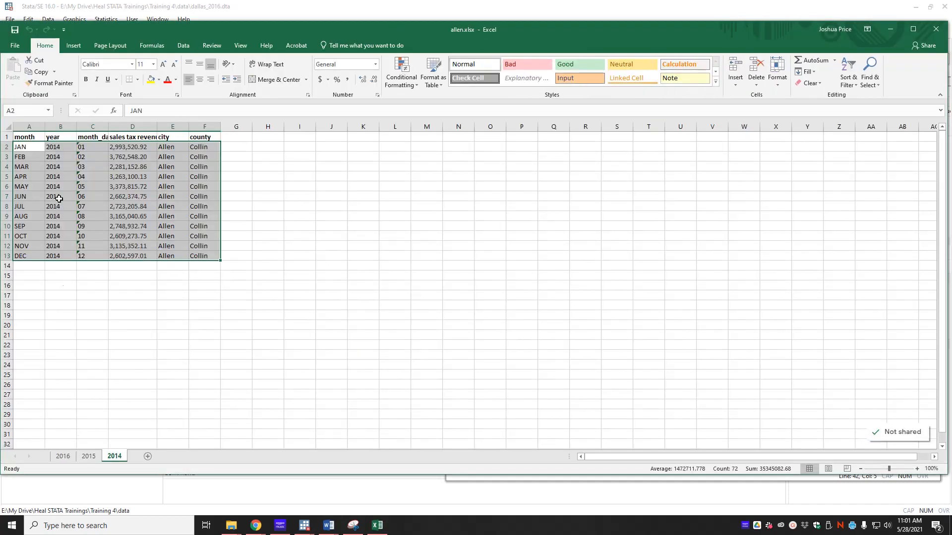
left_click(63, 456)
left_click(124, 458)
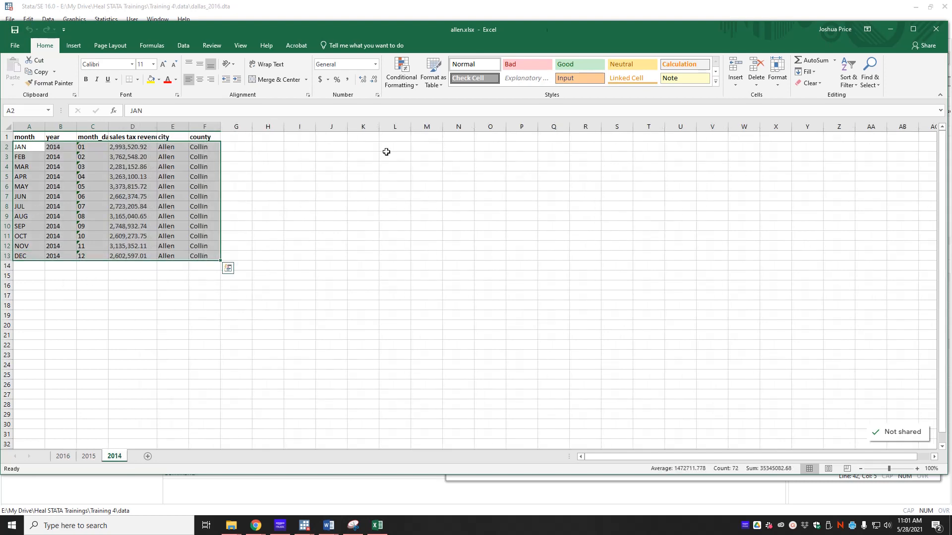
left_click(933, 33)
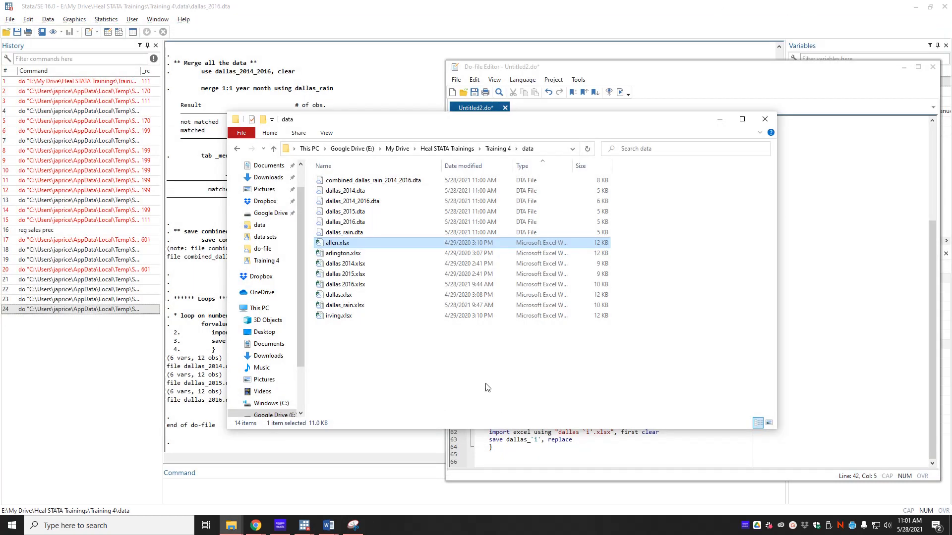
left_click(809, 342)
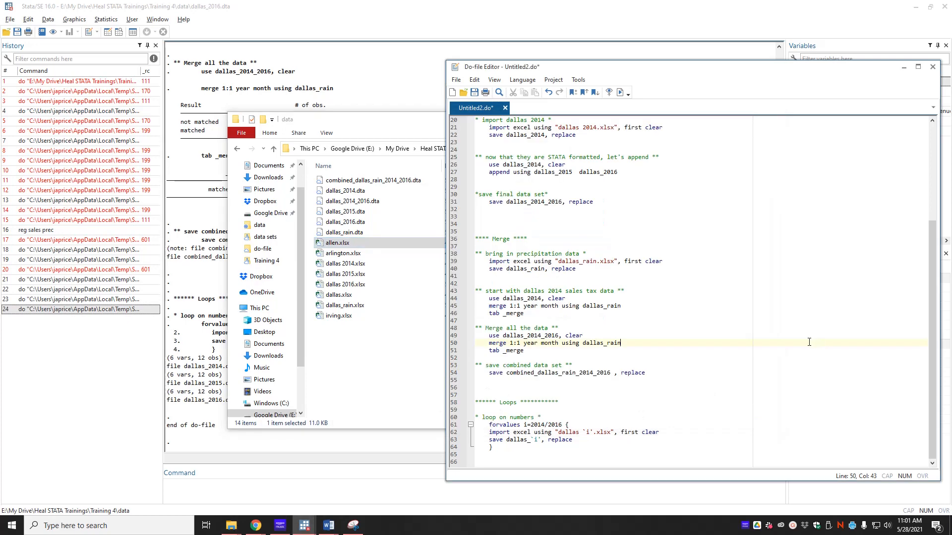
- Add a '* loop on words *' comment line below the numbers loop
left_click(518, 455)
key("Down")
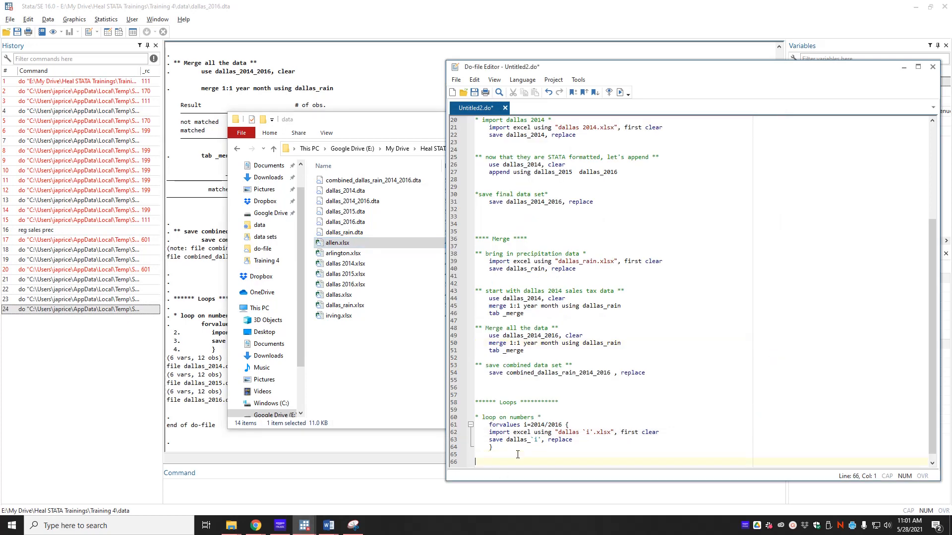
type("* loop on words *")
key("Return")
key("Tab")
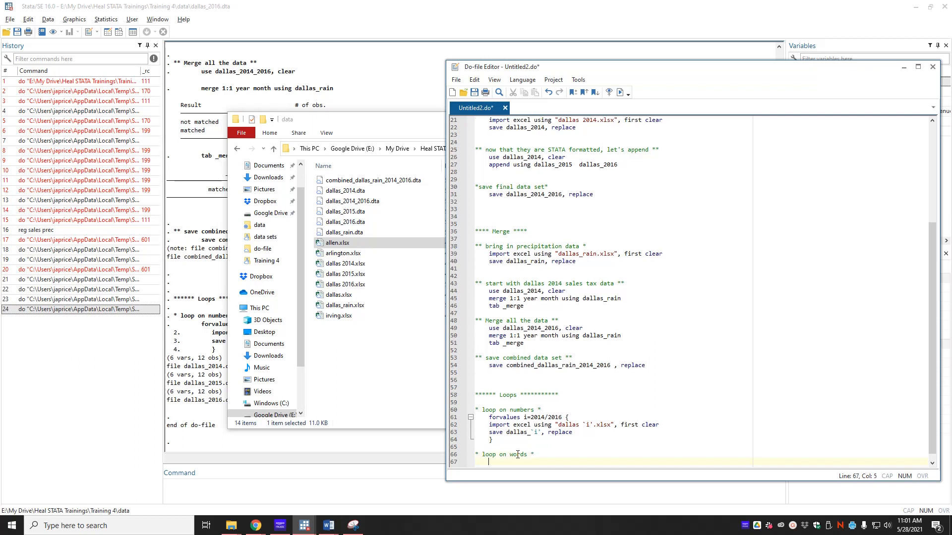
key("alt+Tab")
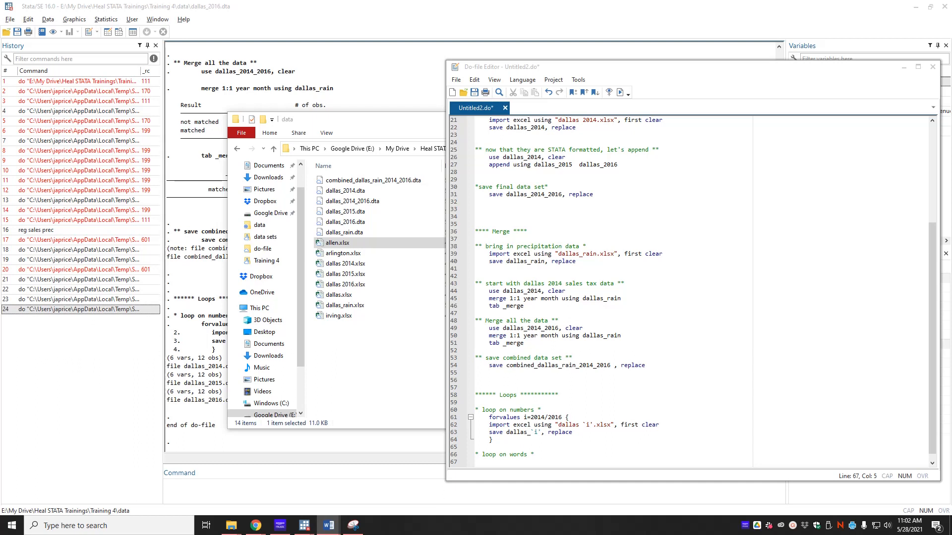
scroll(689, 292, "down", 1)
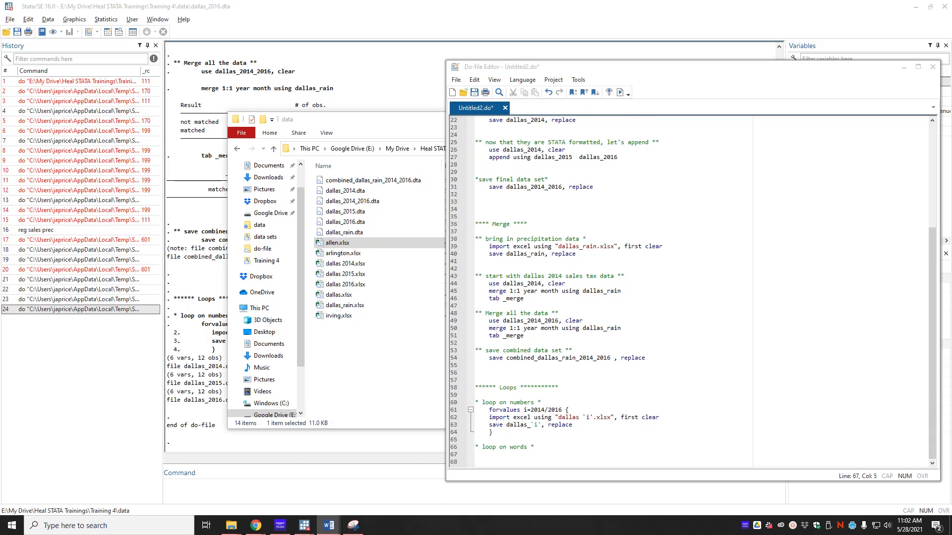
left_click(514, 459)
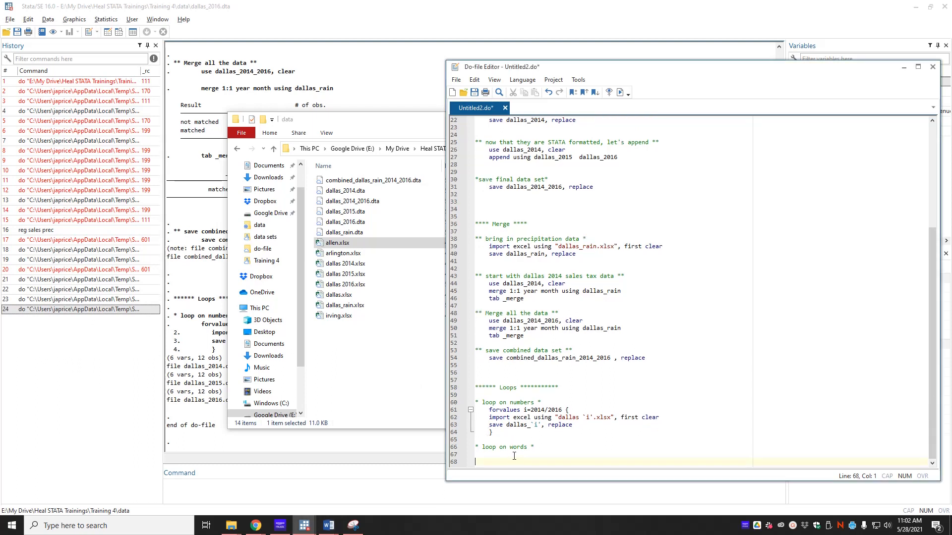
key("BackSpace")
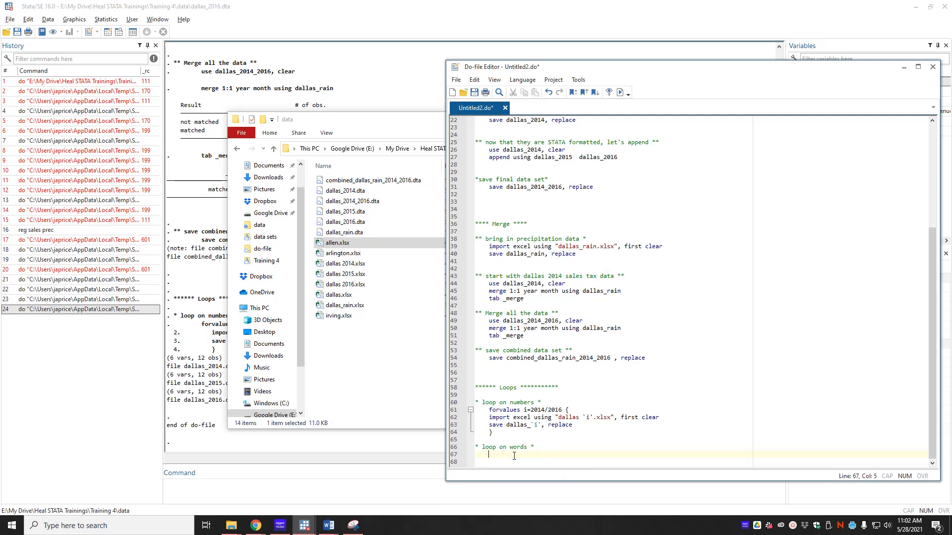
- Write a foreach loop over allen arlington dallas irving importing sheet 2014, with a save line begun
type("foreach x in allen arlington dallas irving ")
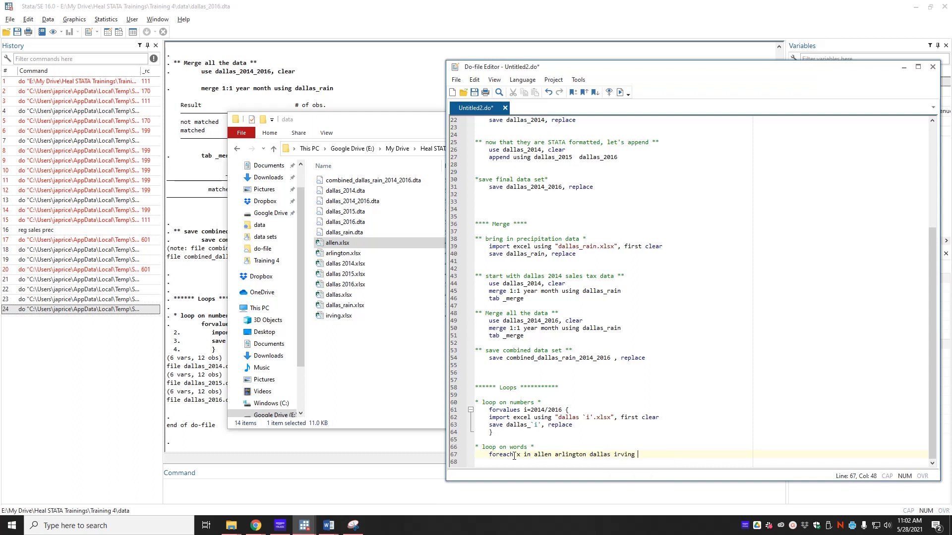
type("{")
key("Return")
key("Return")
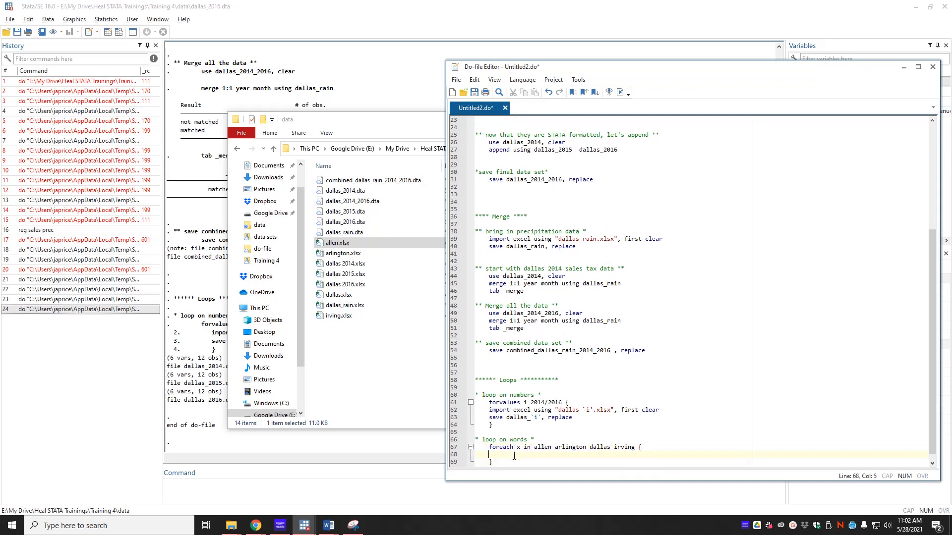
type("import exce")
type("lu ")
type(" using")
type("`")
type("x'")
type(".xls")
type("x, f")
type("irst ")
type("shet")
key("BackSpace")
type("et")
type("(:20")
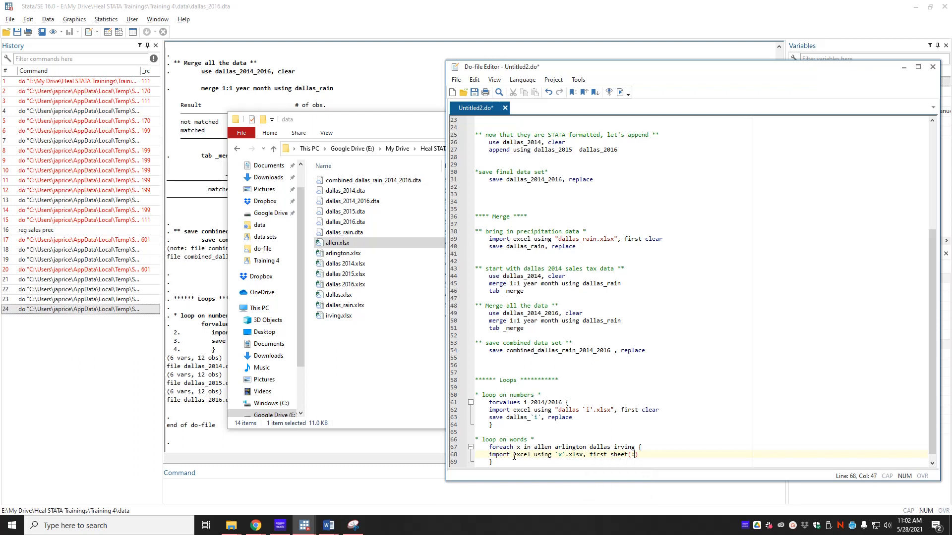
key("BackSpace")
key("BackSpace")
key("BackSpace")
type("\"2014\") clear")
key("Return")
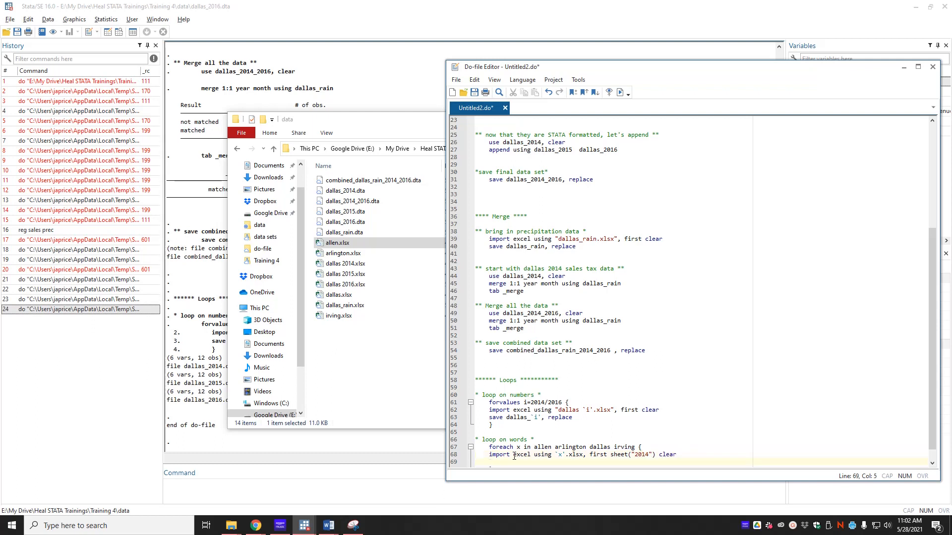
type("save")
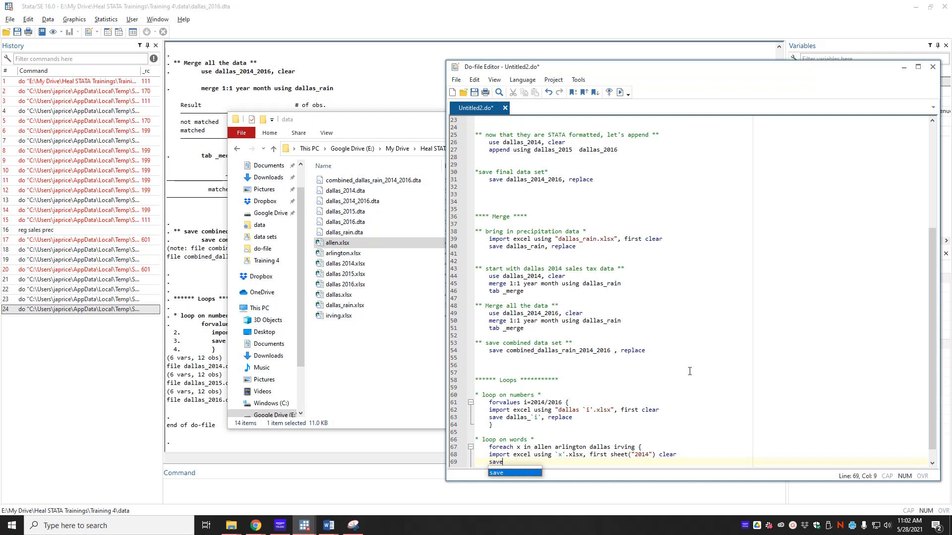
type(" `x")
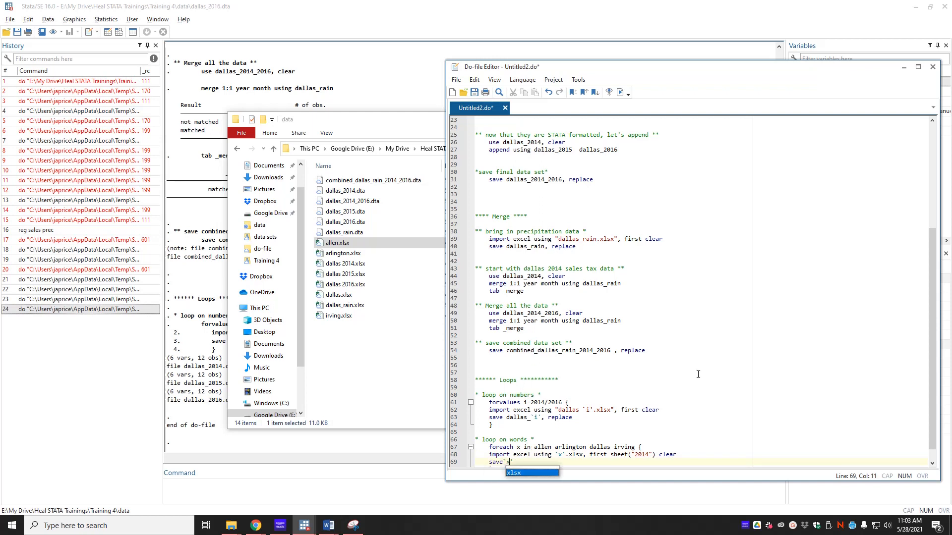
type("_loop")
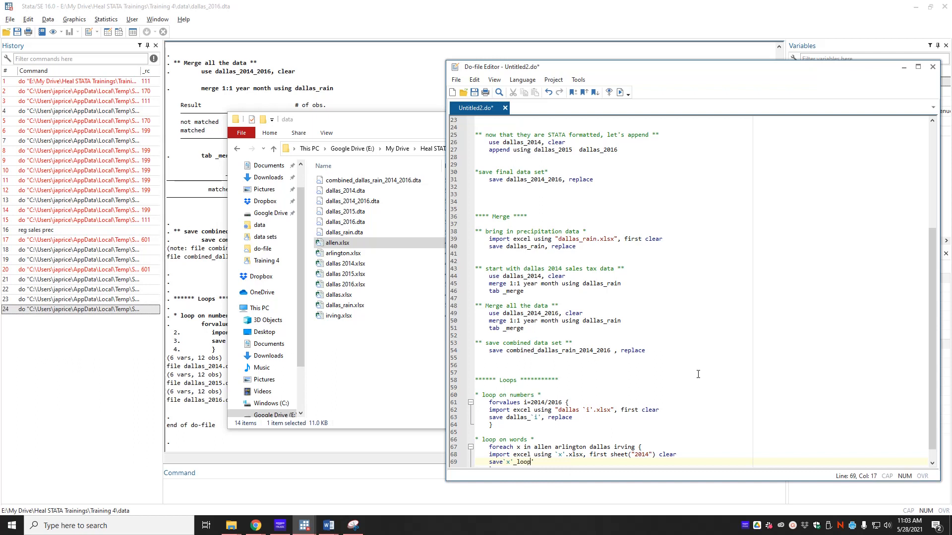
type("_2014, replace")
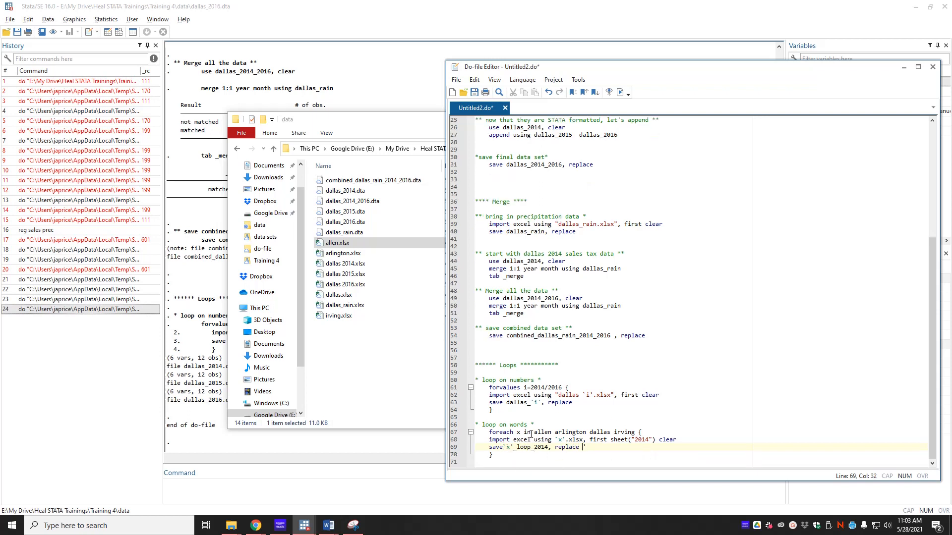
- Run the do-file and read the r(199)/r(198) errors from the new word loop
left_click(534, 455)
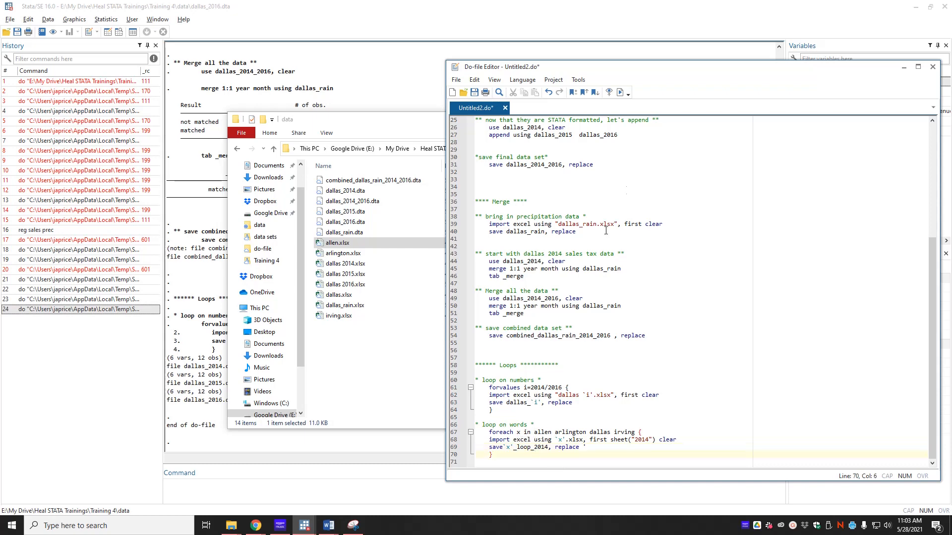
left_click(620, 92)
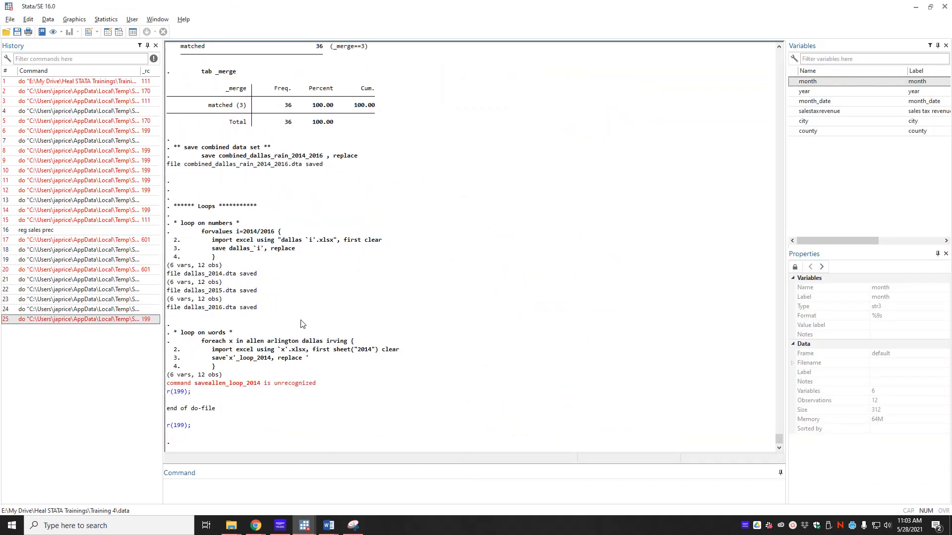
key("alt+Tab")
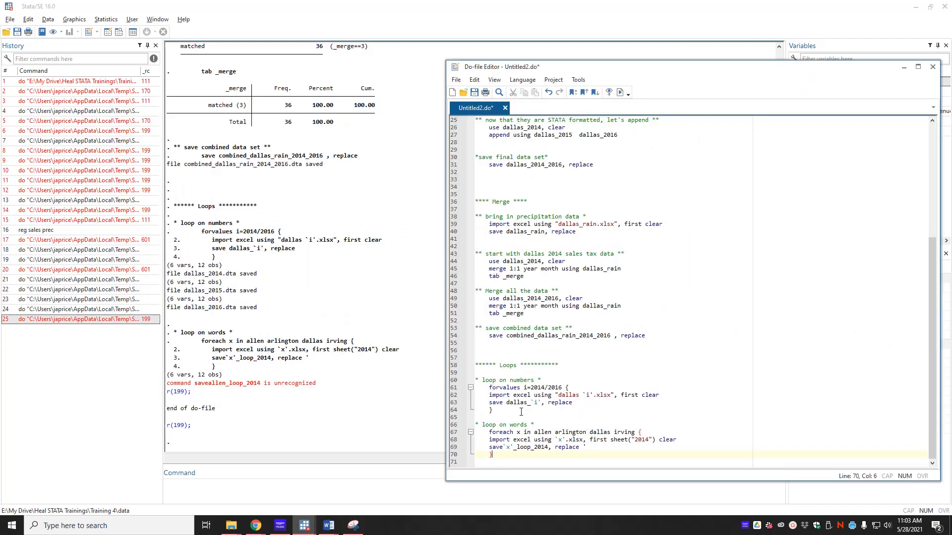
left_click(498, 447)
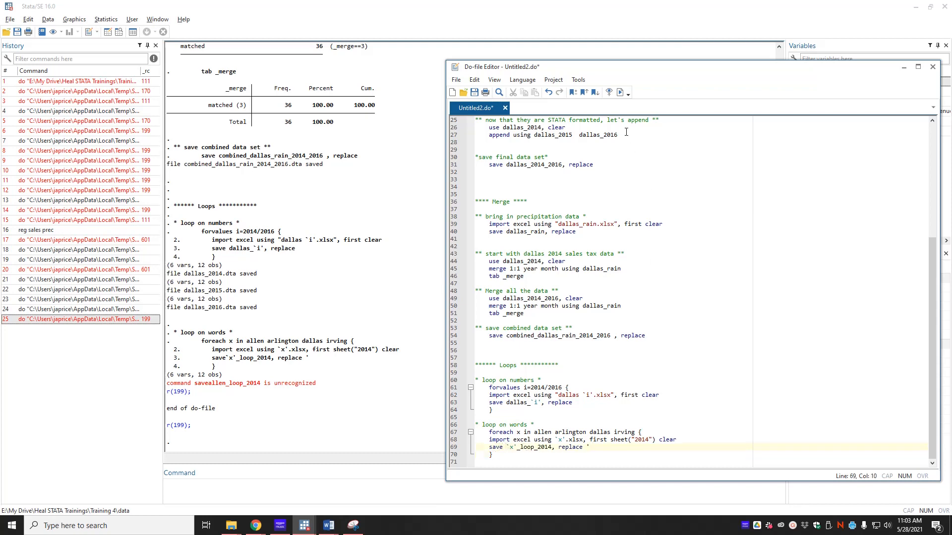
left_click(620, 92)
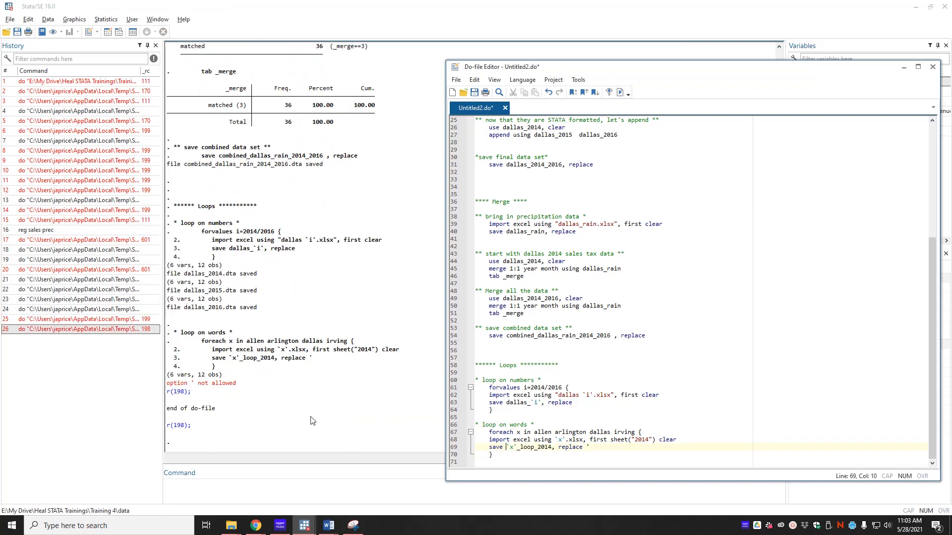
- Compare the `x' quoting in the import and save lines, then rerun
left_click(515, 448)
left_click(559, 440)
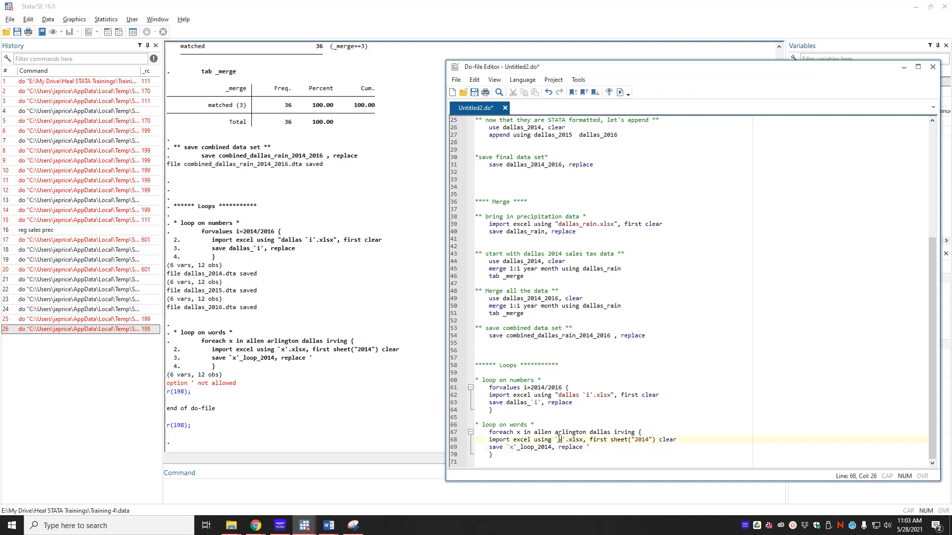
key("Right")
left_click_drag(510, 443, 521, 437)
key("Down")
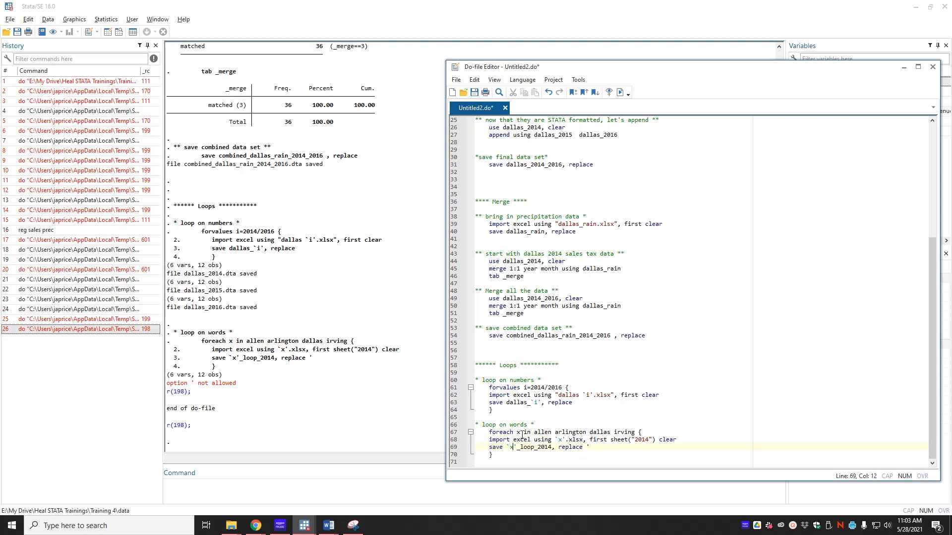
key("Right")
left_click(828, 343)
key("ctrl+d")
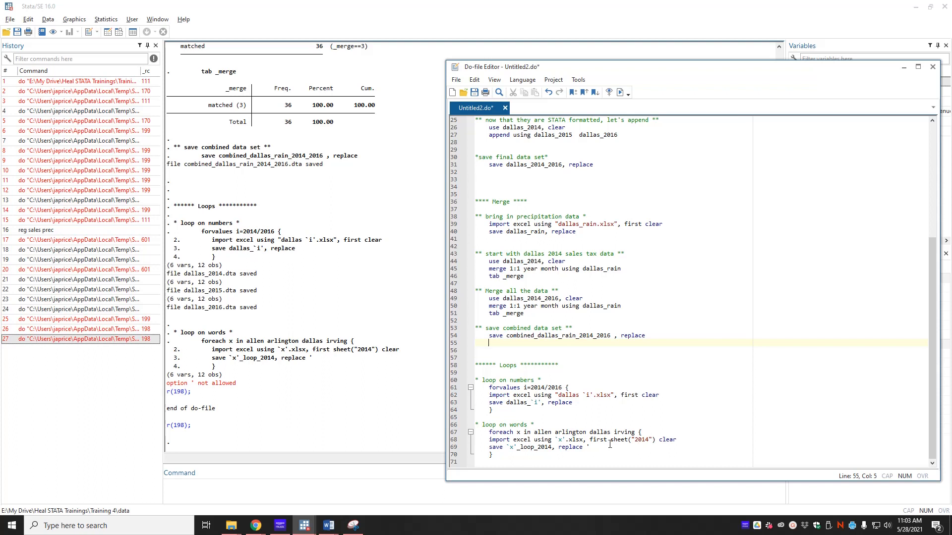
- Fix the save line, rerun, and confirm the four city loop_2014.dta files appear
left_click(592, 447)
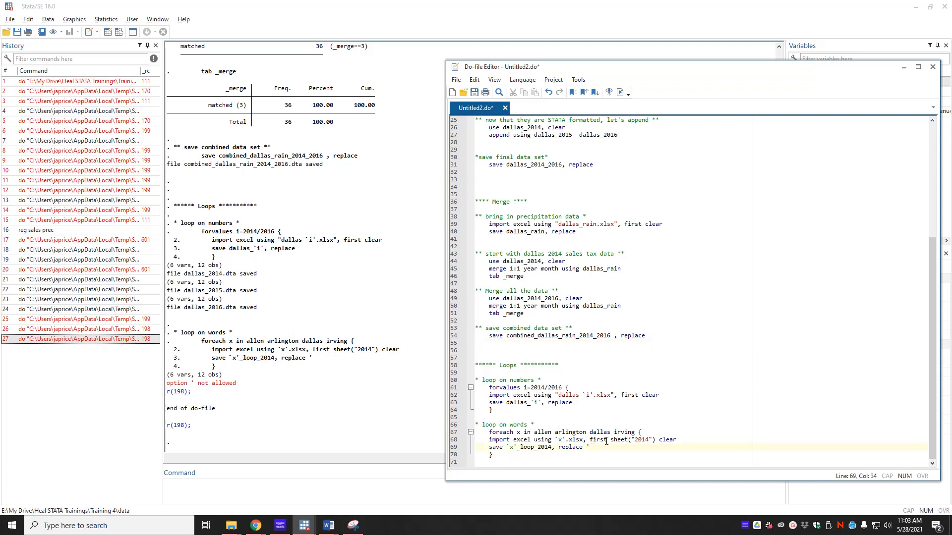
left_click(620, 92)
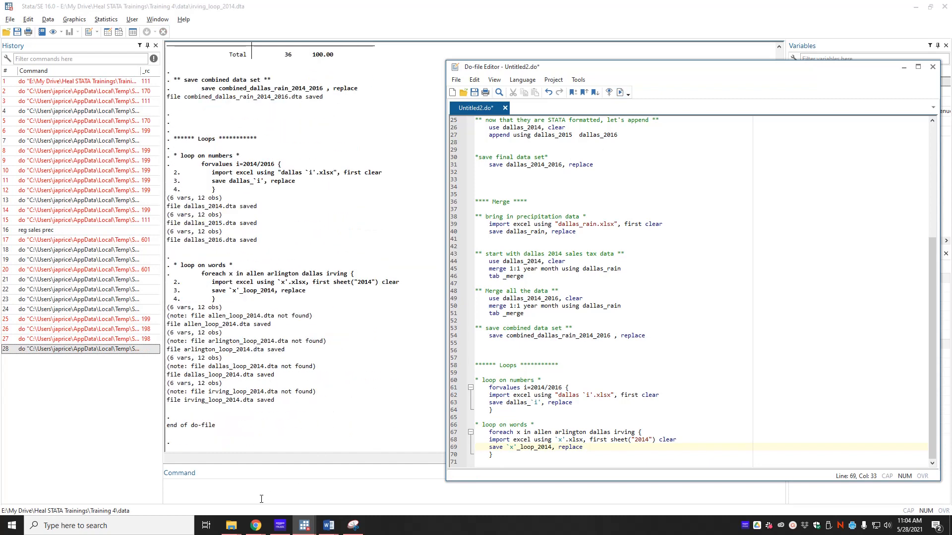
left_click(232, 525)
left_click(146, 490)
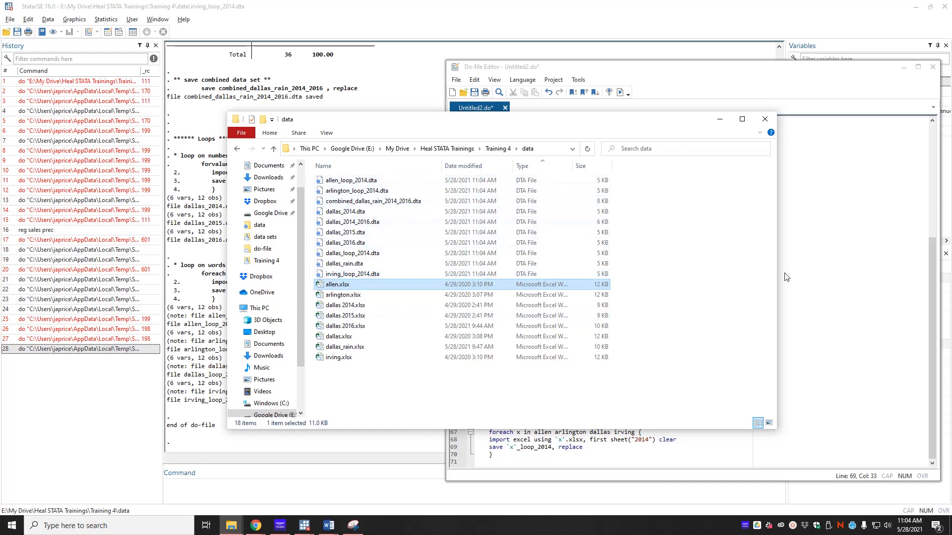
left_click(818, 289)
left_click(516, 460)
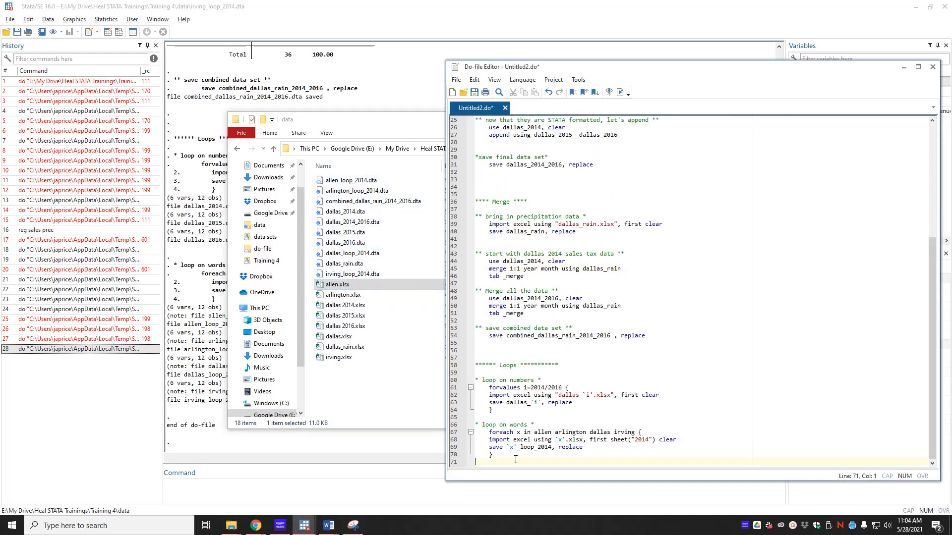
- Add a '* loop on numbers and words' comment and paste a copy of the city loop under it
key("Return")
key("Return")
key("Tab")
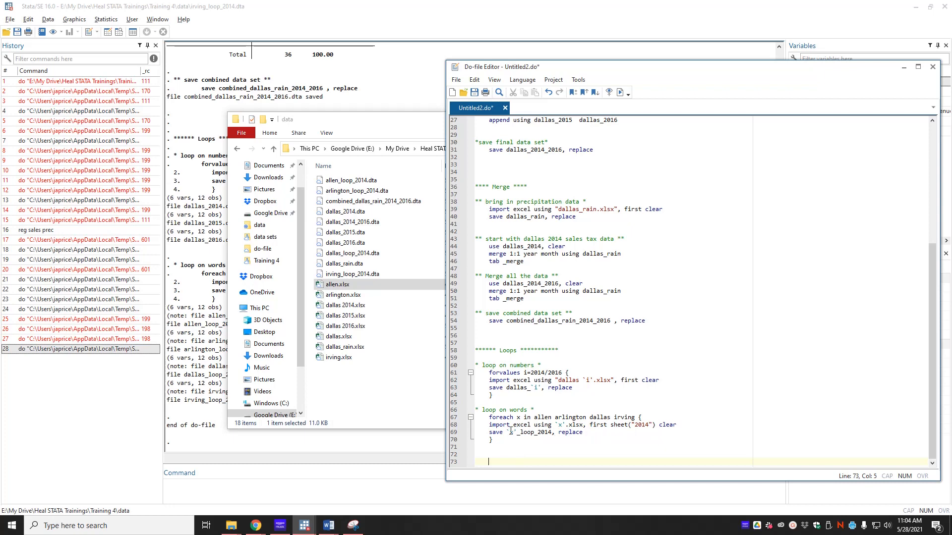
left_click_drag(525, 441, 475, 417)
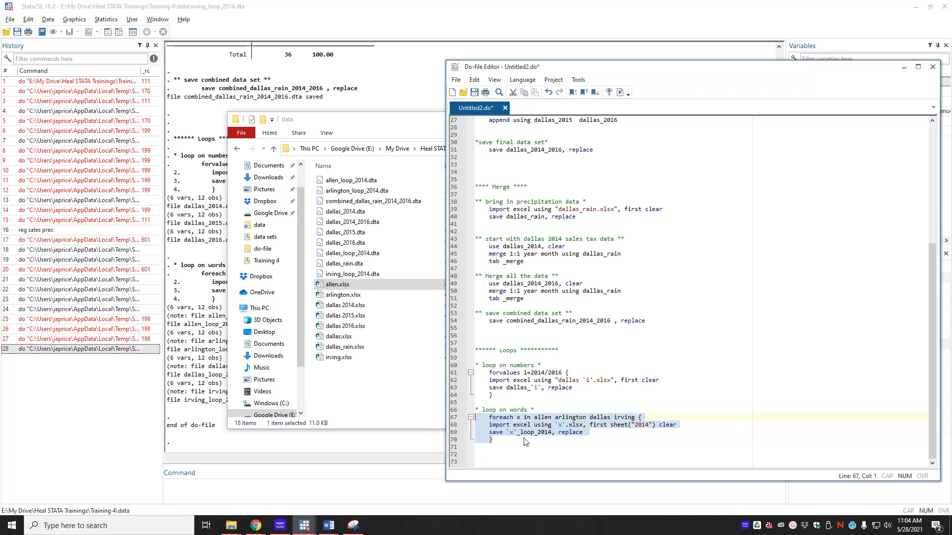
left_click(516, 455)
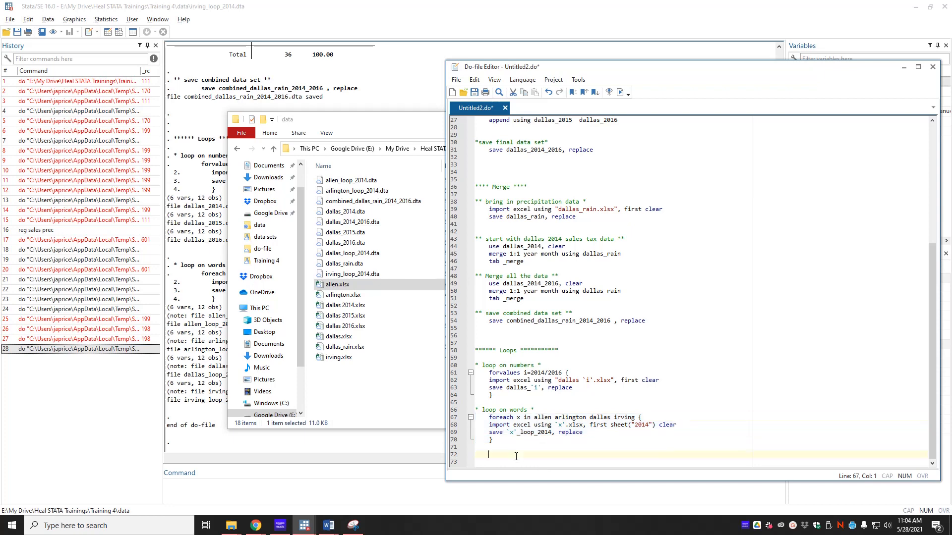
type("* loop on numbers and words *")
left_click(536, 440)
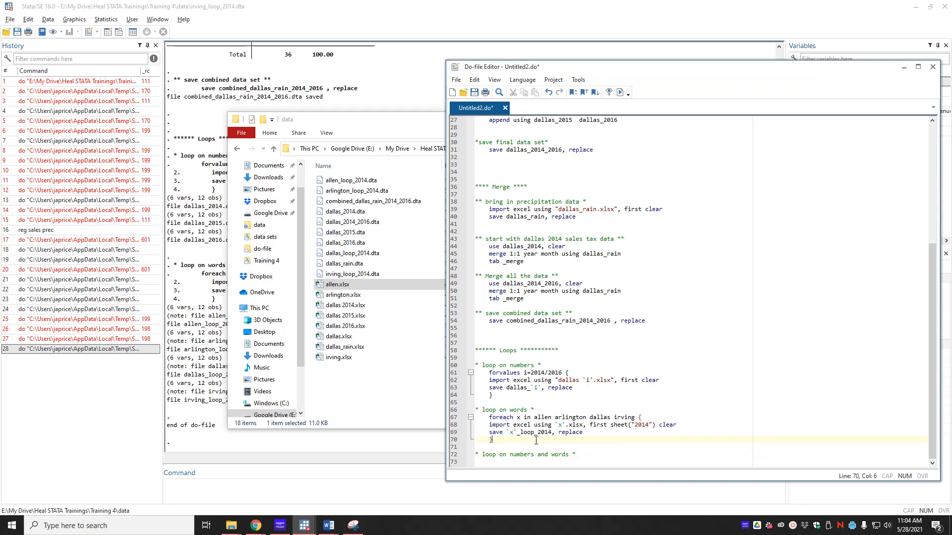
left_click_drag(498, 441, 475, 418)
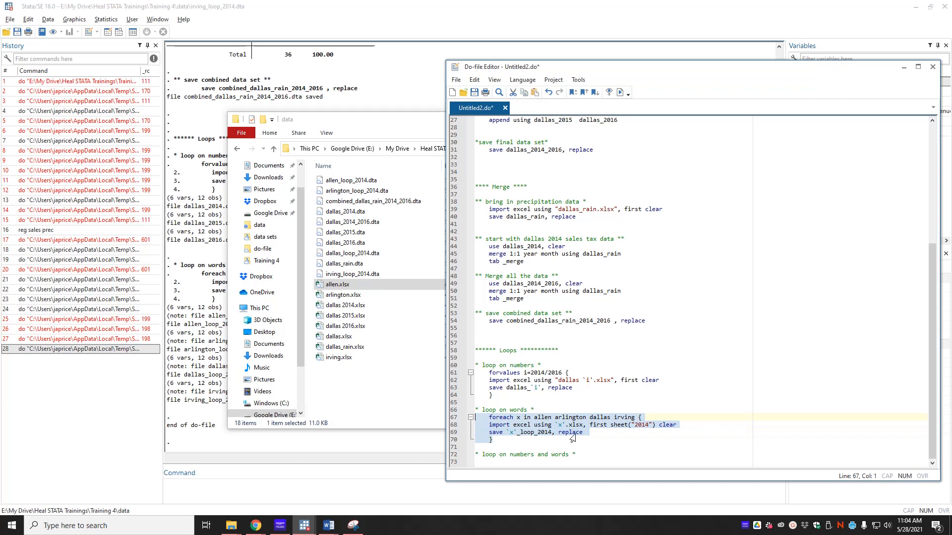
key("ctrl+c")
left_click(612, 463)
key("ctrl+v")
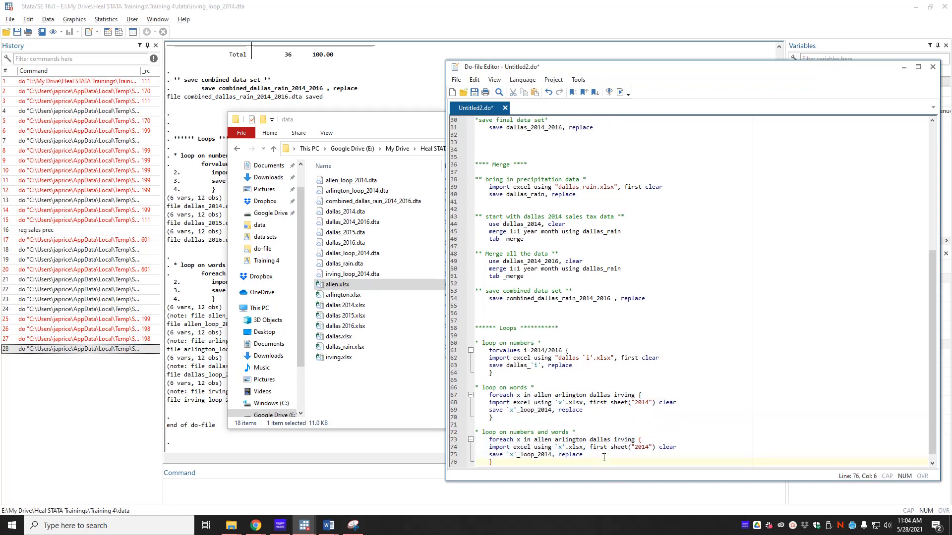
- Nest a forvalues i=2014/2016 { loop, with its closing brace, inside the pasted loop
scroll(589, 440, "down", 1)
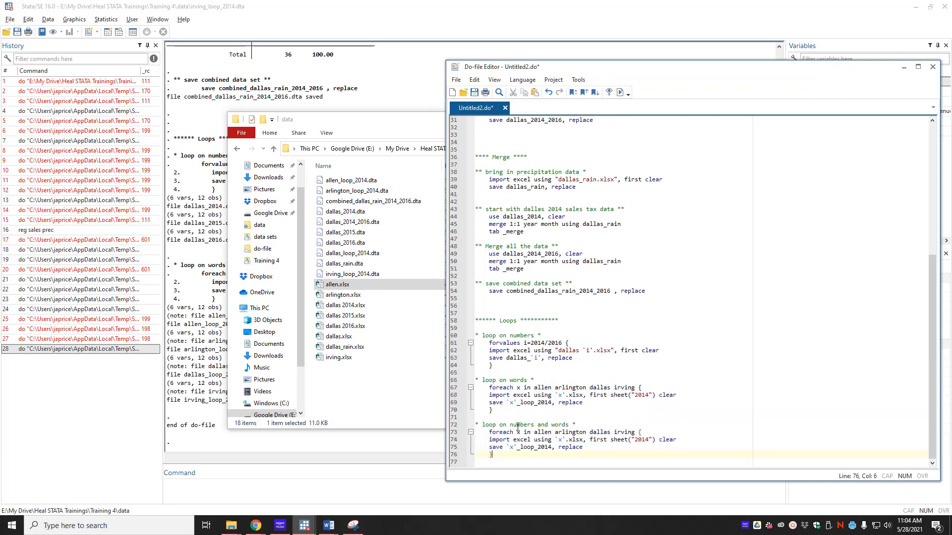
left_click(646, 432)
key("Return")
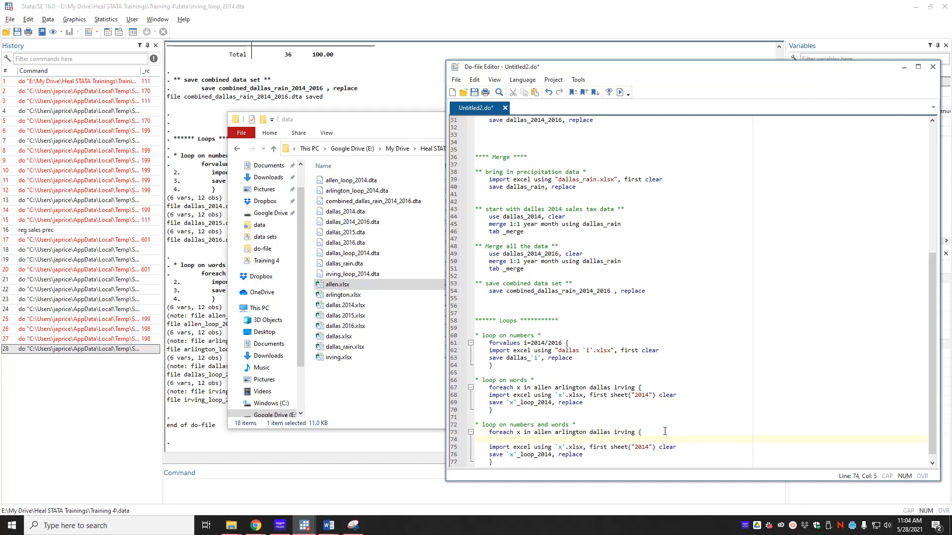
type("for")
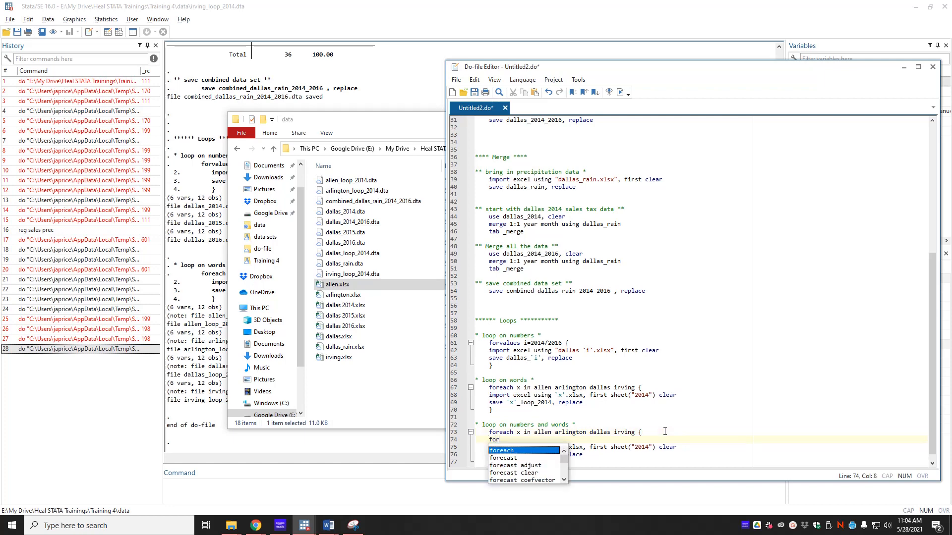
type("values i=")
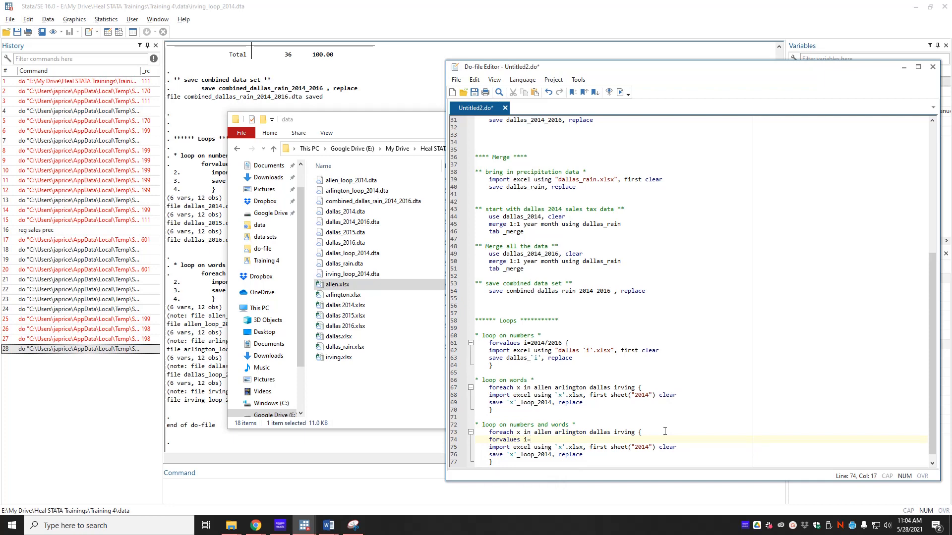
type("2014/2016 {")
key("Delete")
key("Down")
key("Down")
key("Down")
key("Return")
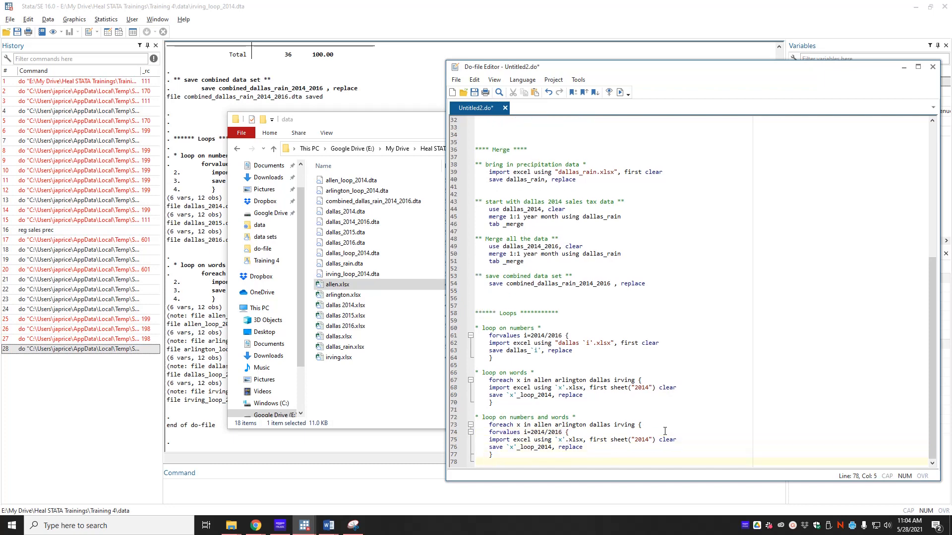
type("}")
- Replace 2014 with `i' in the sheet name and save file name, then run the do-file
left_click(648, 440)
key("Delete")
key("BackSpace")
key("BackSpace")
key("BackSpace")
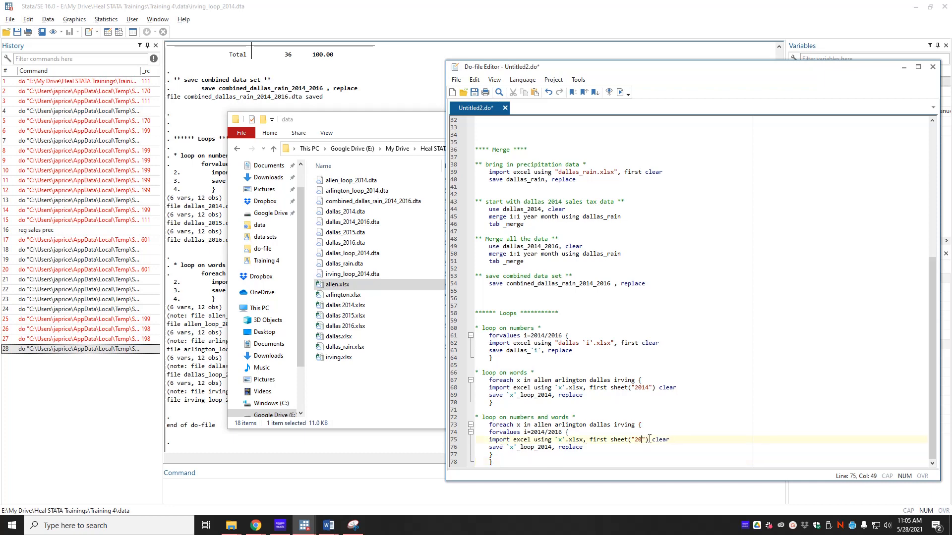
type("`i'")
key("BackSpace")
key("BackSpace")
key("BackSpace")
key("BackSpace")
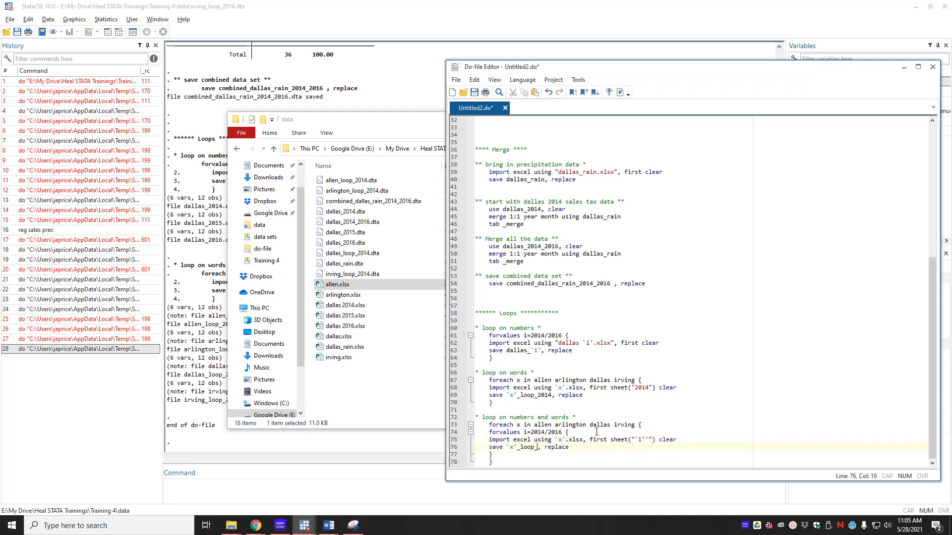
type("`i'")
key("alt+Tab")
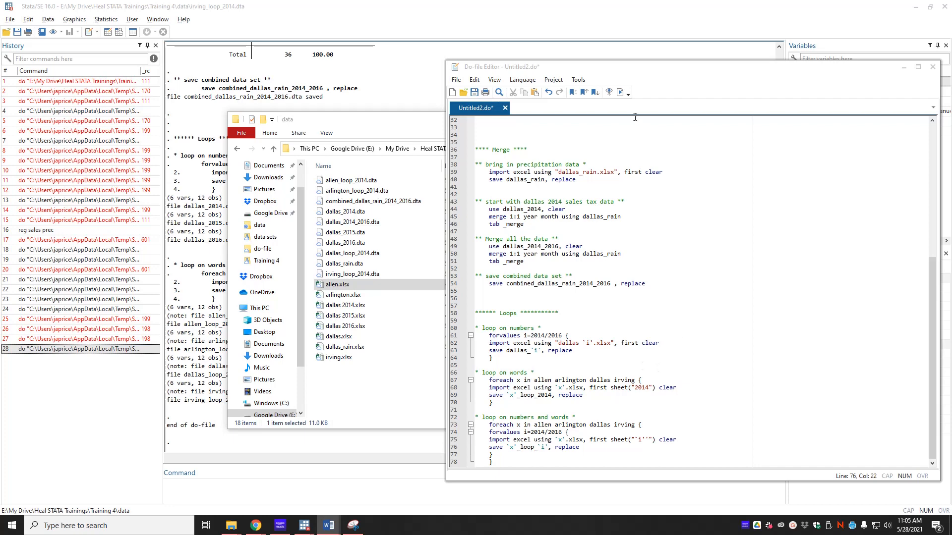
left_click(619, 92)
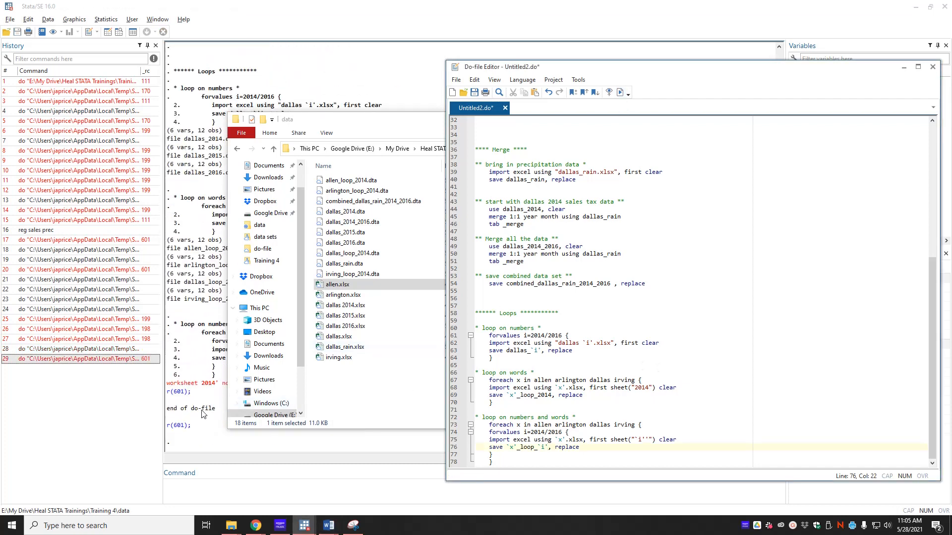
- Read the worksheet 2014' not found error r(601) in the Results window, then bring up the folder windows
left_click(201, 446)
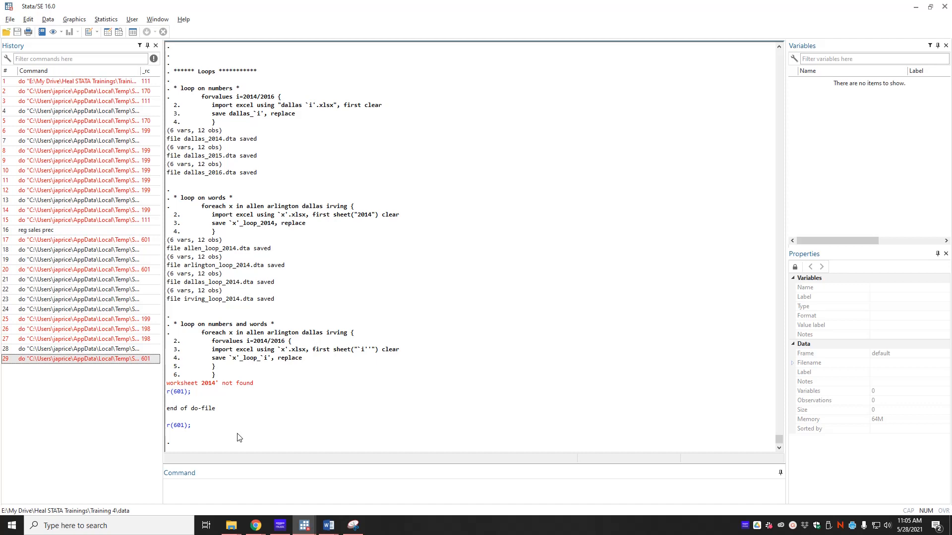
key("alt+Tab")
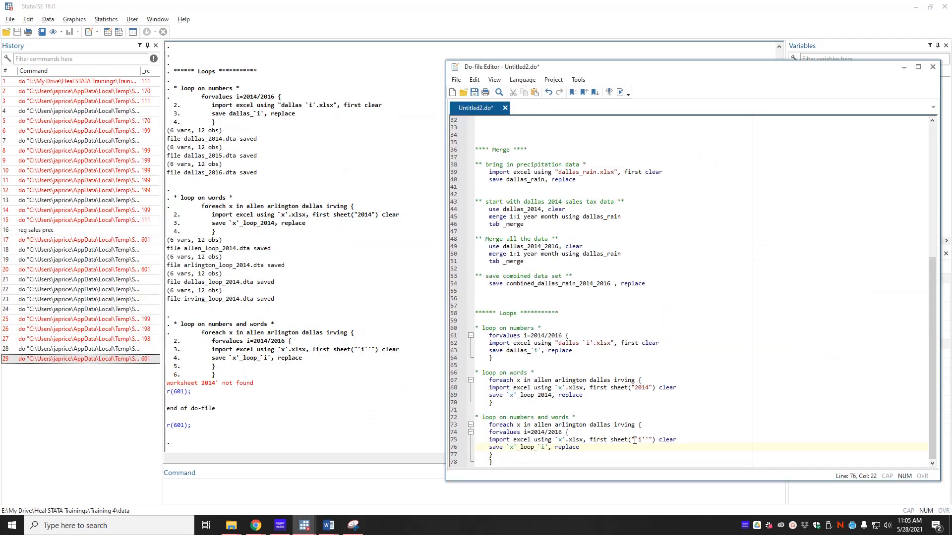
left_click(229, 527)
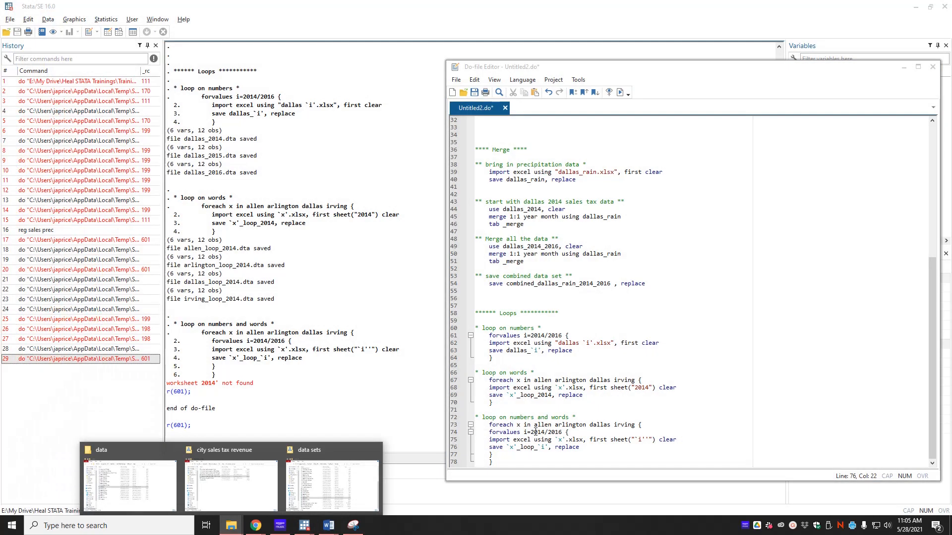
- Open allen.xlsx to confirm its sheets are named 2016, 2015 and 2014, then close it
left_click(152, 501)
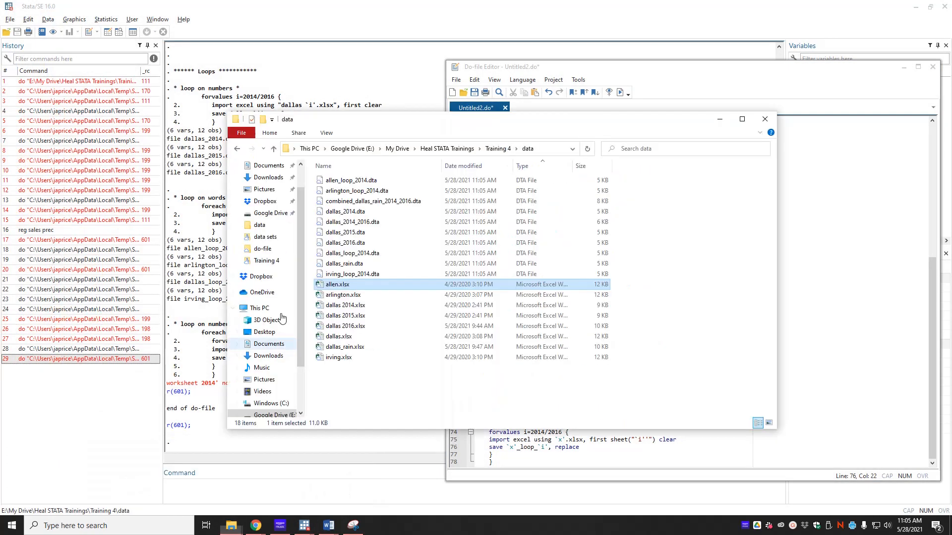
double_click(341, 286)
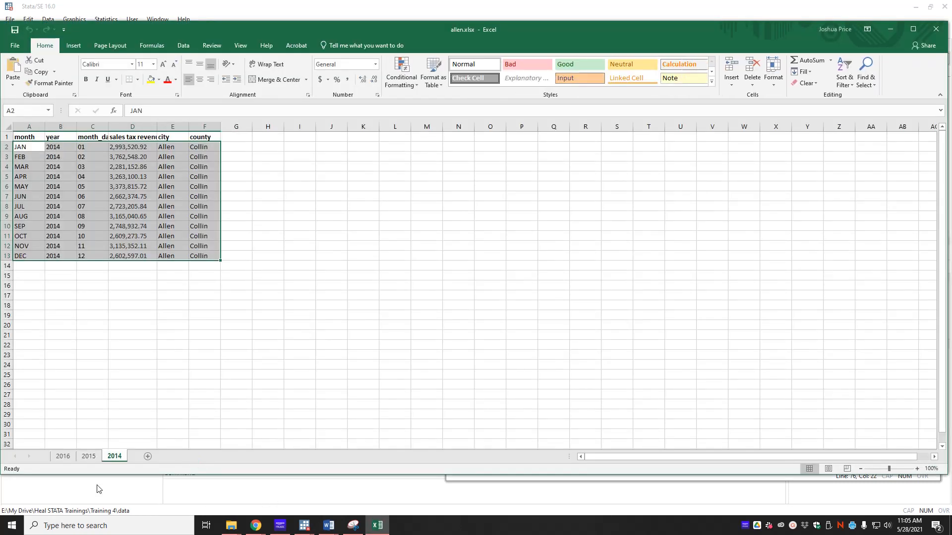
left_click(941, 32)
left_click(631, 455)
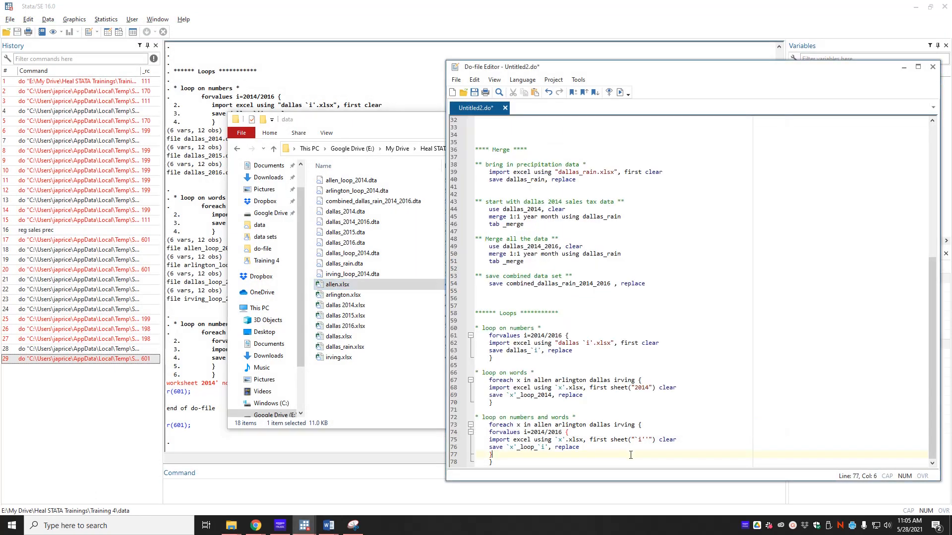
- Remove the stray quote from sheet("`i'"), rerun, and check the new 2014–2016 loop files for each city
key("alt+Tab")
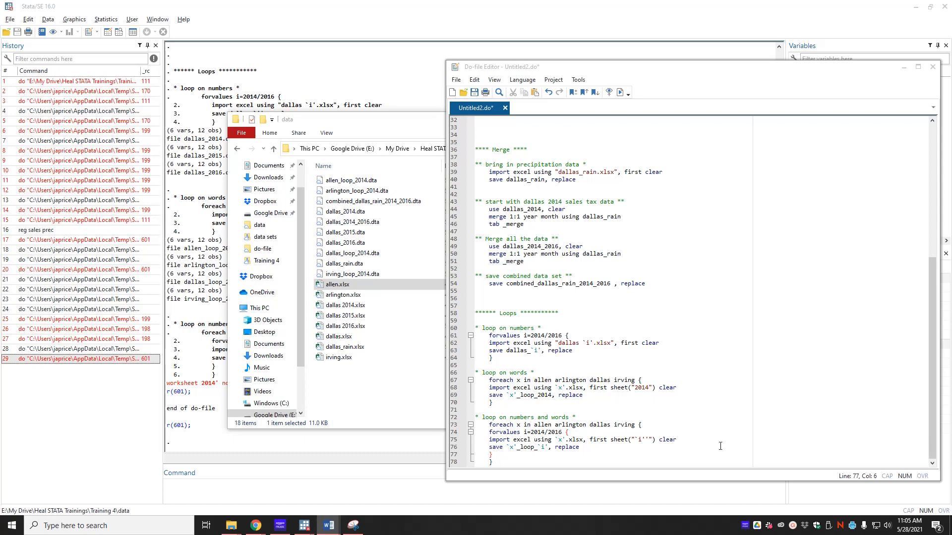
left_click(648, 439)
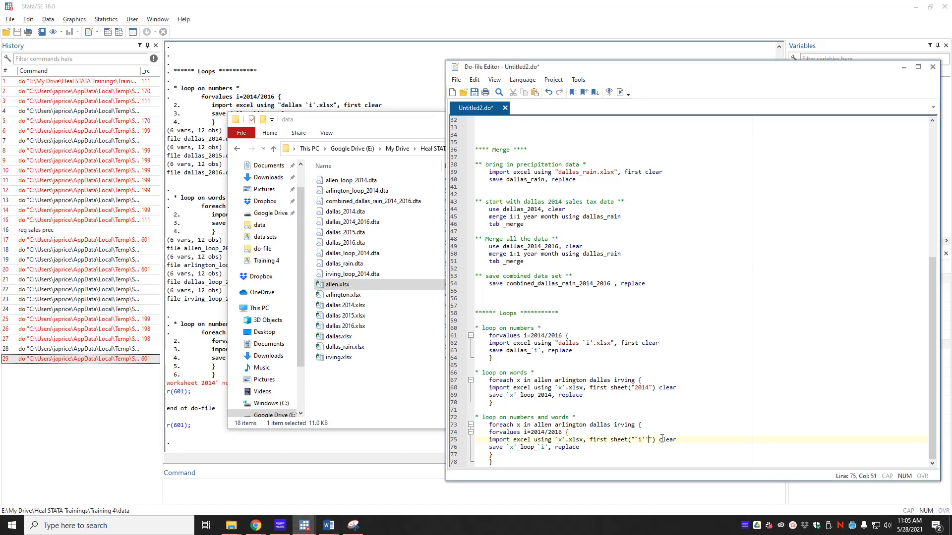
key("BackSpace")
left_click(619, 92)
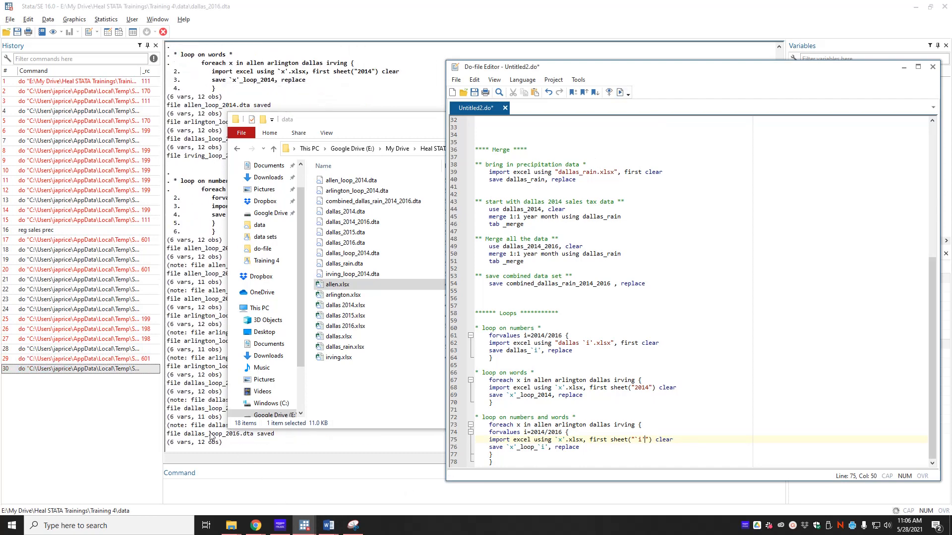
left_click(213, 440)
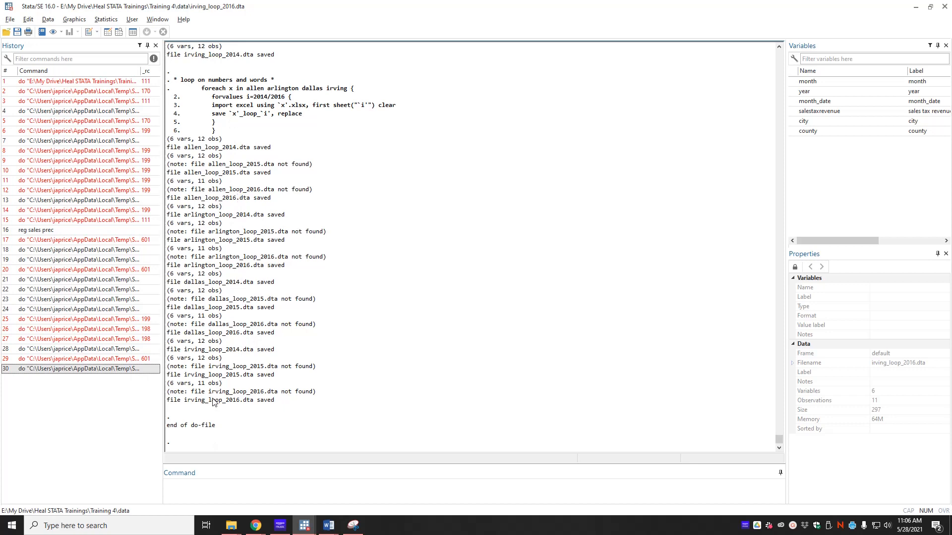
key("alt+Tab")
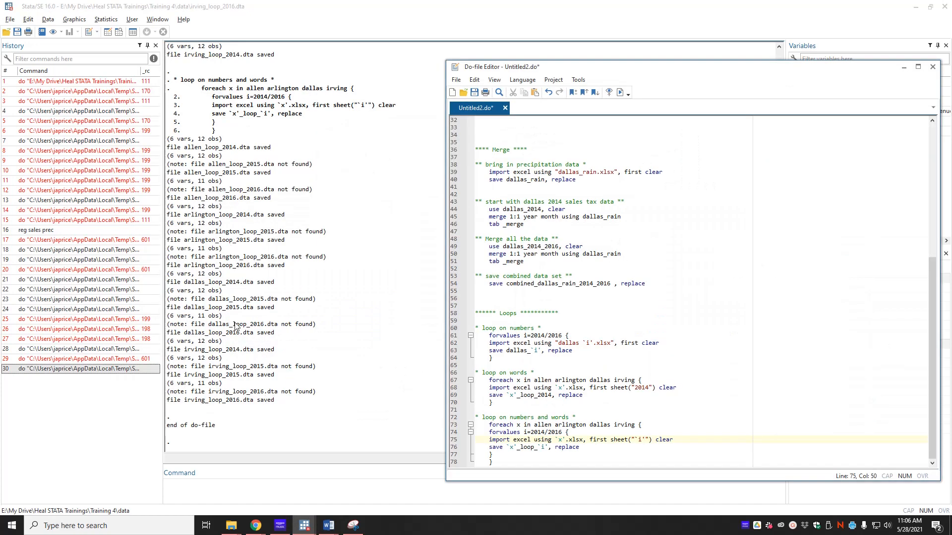
key("alt+Tab")
key("alt+Tab")
key("alt+Tab")
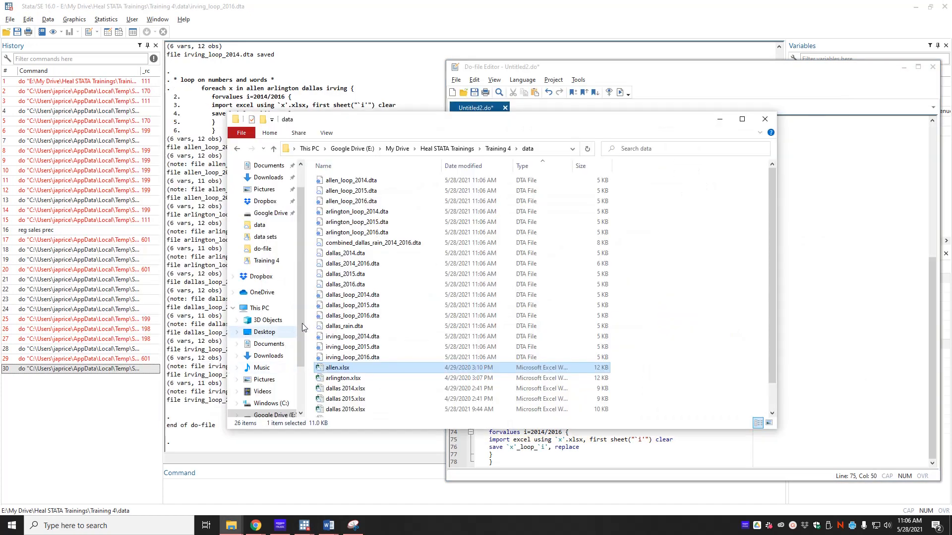
key("alt+Tab")
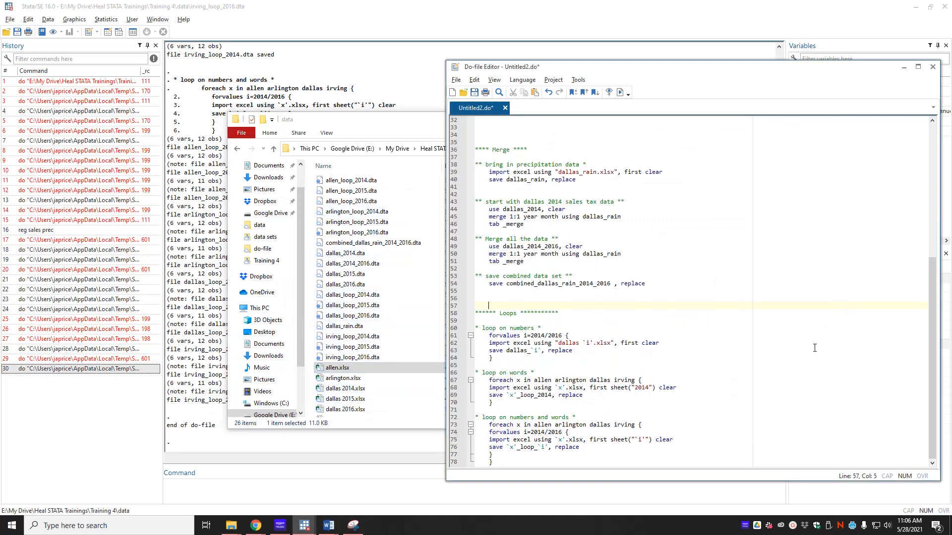
- Add a '** append data sets to create master *' comment and a 'use allen_loop_2014, clear' line
left_click(553, 462)
key("Return")
key("Return")
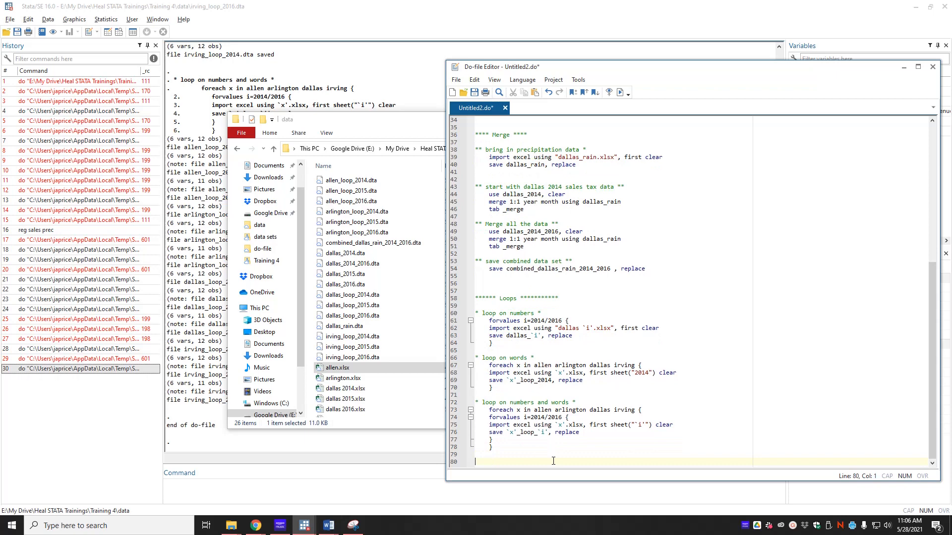
type("** appe")
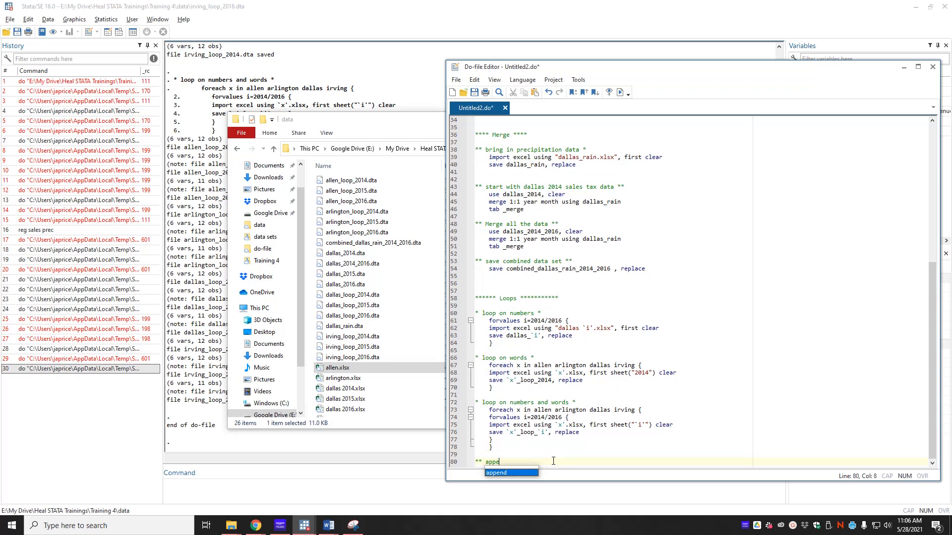
type("nd data sets to")
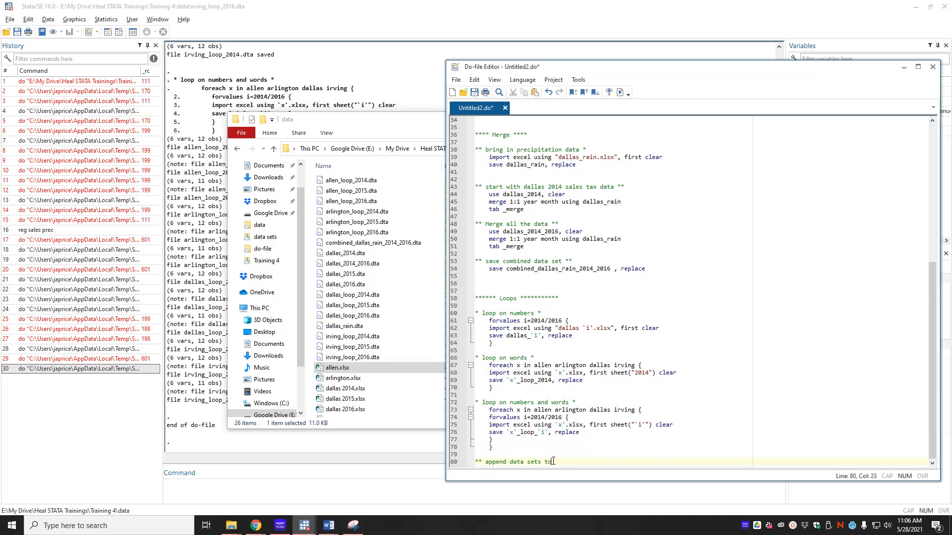
type(" create master")
type(" *")
key("Return")
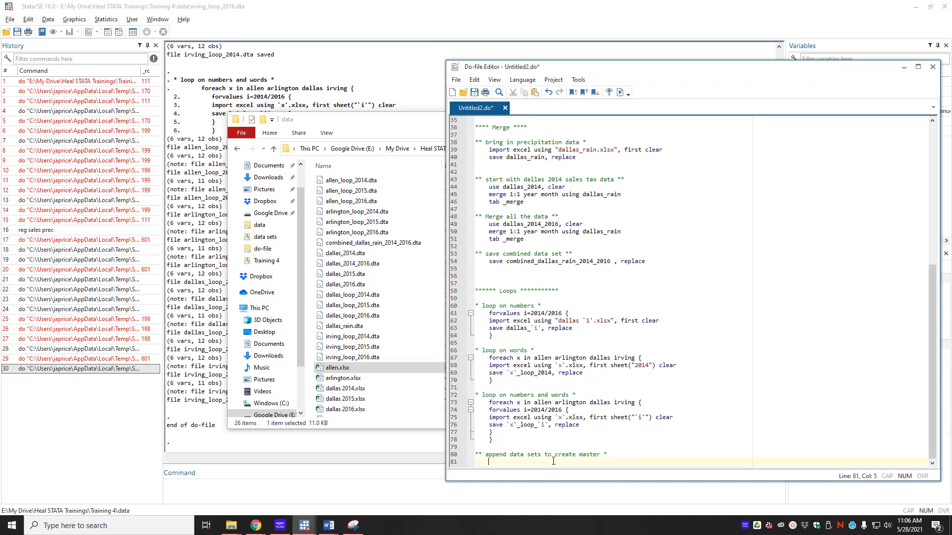
type("use allen")
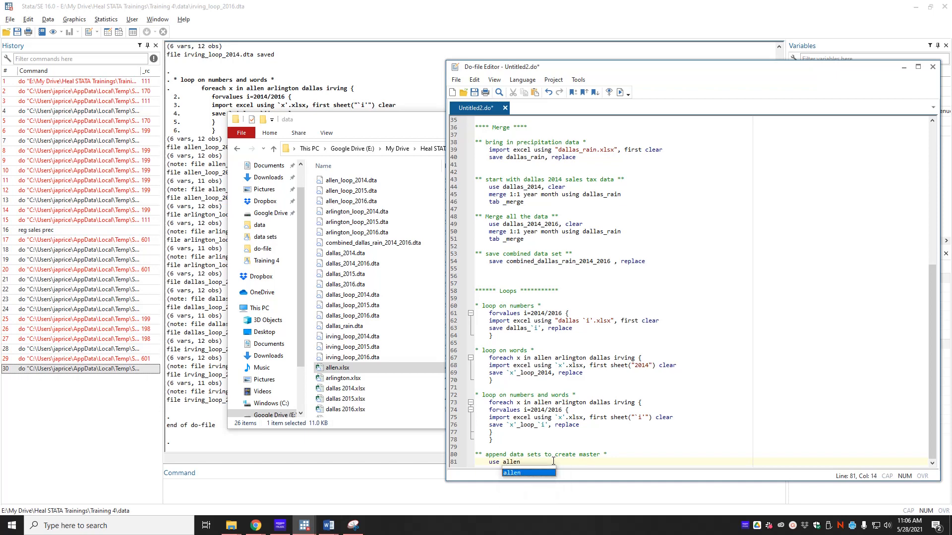
type("_l")
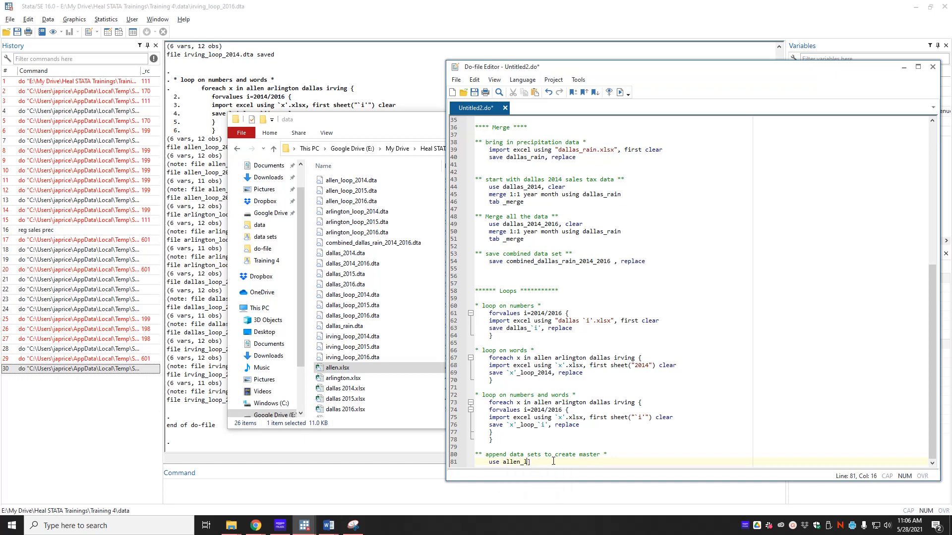
type("oop_2014, clera")
key("BackSpace")
key("BackSpace")
type("ar")
key("Return")
key("Return")
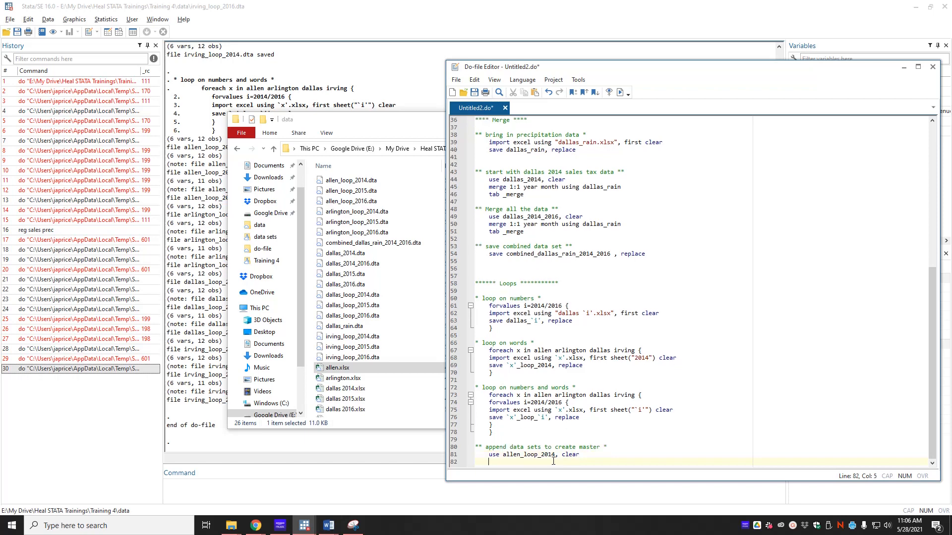
- Write an append using line listing the other eleven loop files, plus a save line for loop_master
type("append using allen_")
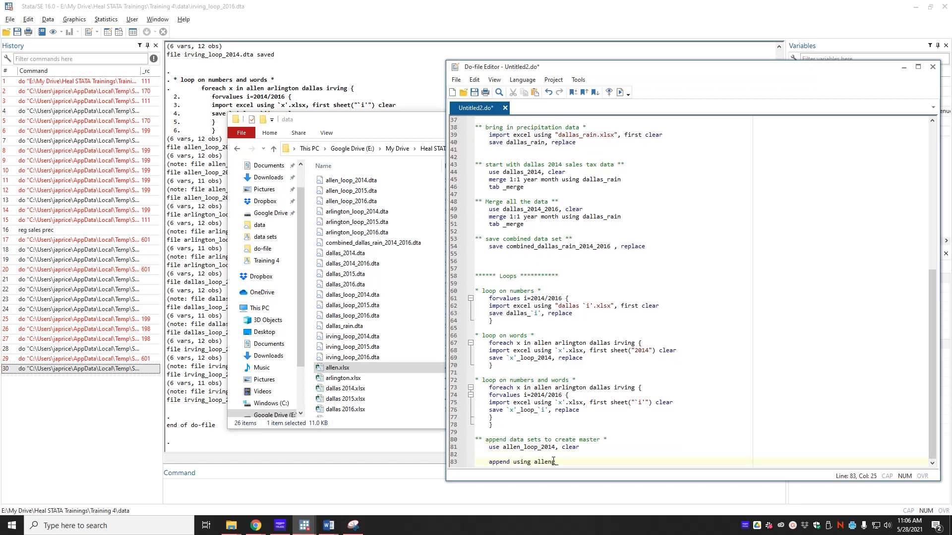
key("BackSpace")
key("BackSpace")
type("_loop_2015")
key("shift+Left")
key("shift+Left")
key("shift+Left")
key("shift+Left")
key("shift+Left")
key("shift+Left")
key("shift+Left")
key("shift+Left")
key("shift+Left")
key("shift+Left")
key("shift+Left")
key("shift+Left")
key("shift+Left")
key("shift+Left")
key("shift+Left")
key("ctrl+c")
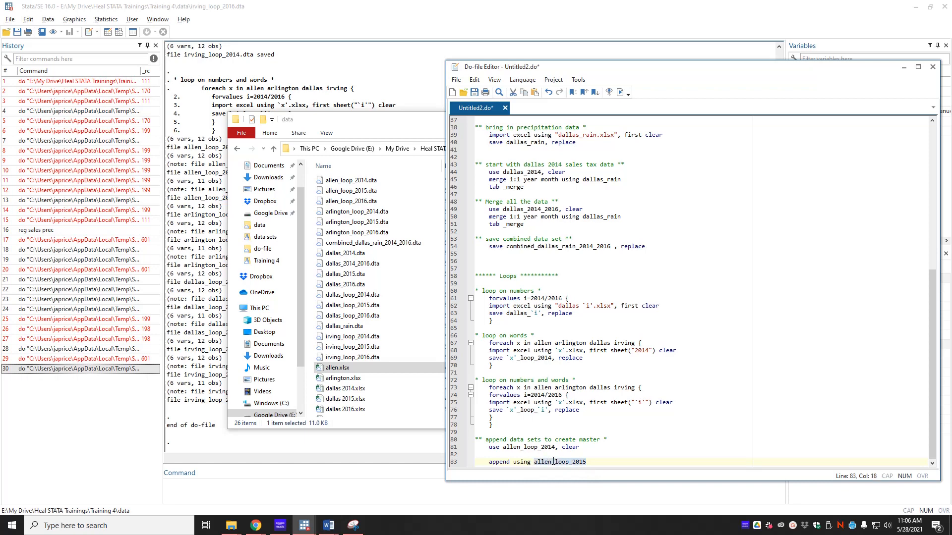
key("Right")
key("ctrl+v")
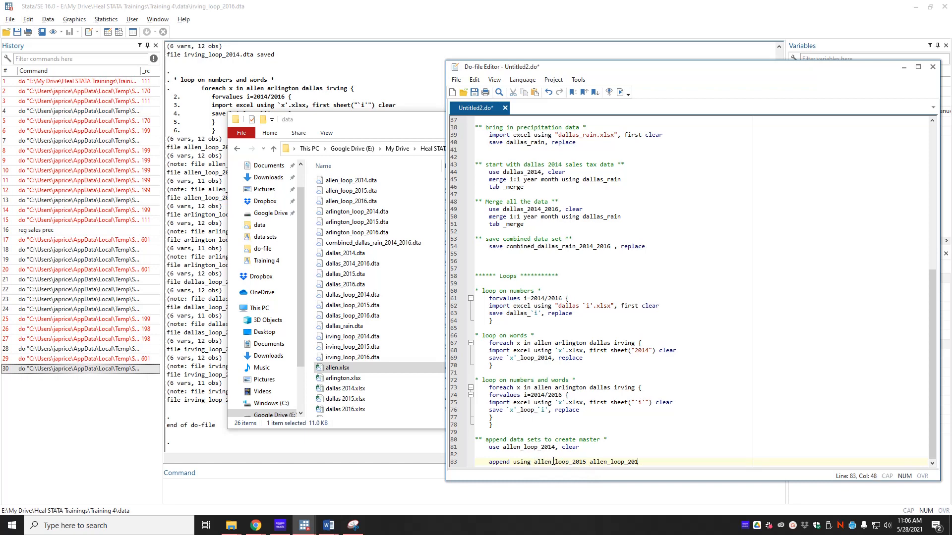
type("6")
key("alt+Tab")
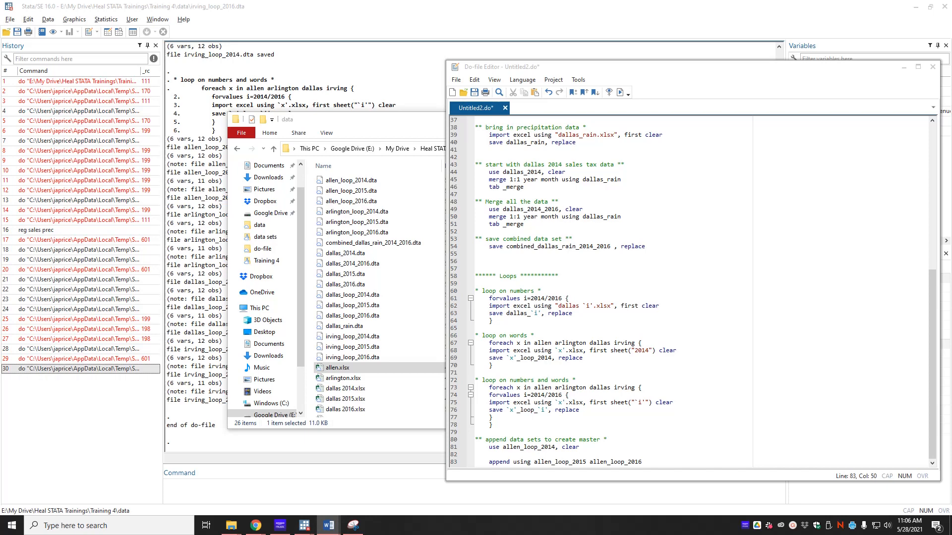
key("alt+Tab")
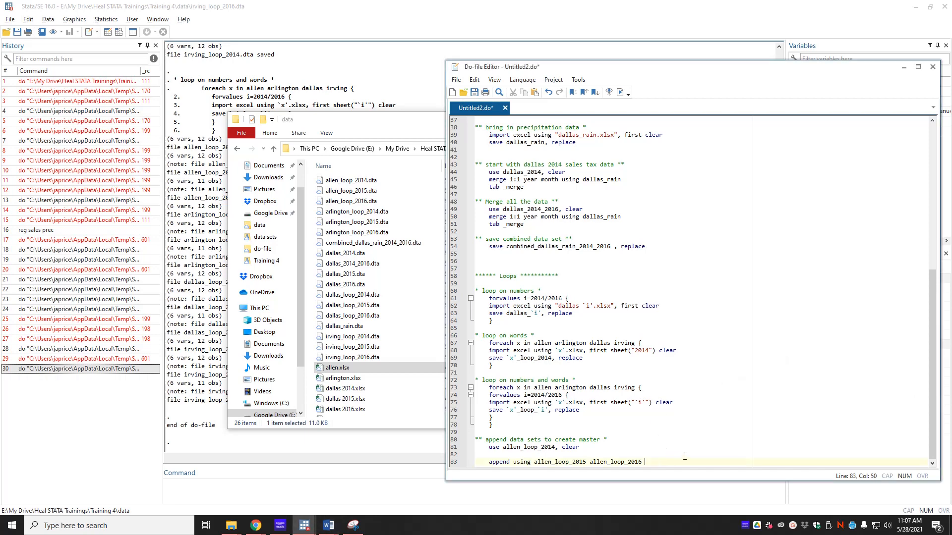
type("arlinton_loop_2014 arlington_loop_2015 arlington_loop_2016 dallas_loop_2014 dallas_loop_2015 dallas_loop_2016 irving_loop_2014 irving_loop_2015 irving_loop_2016")
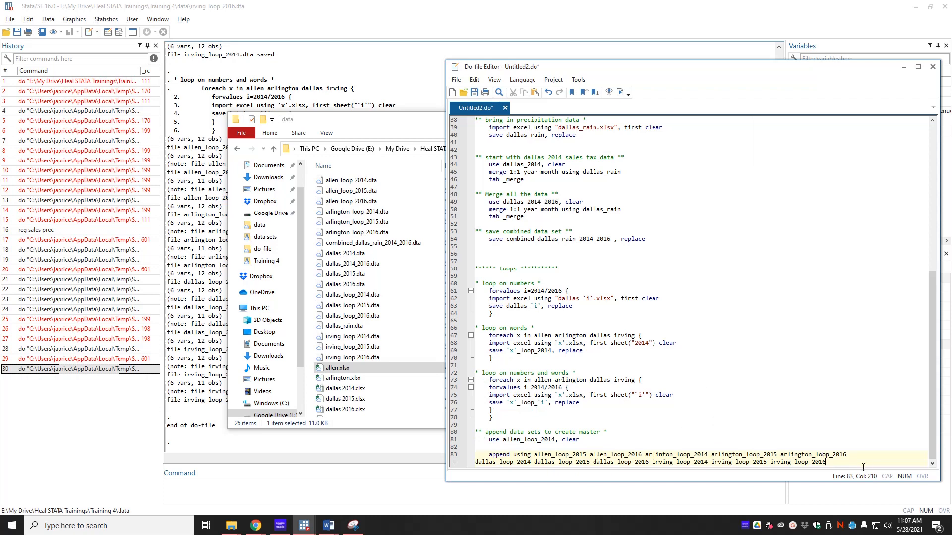
key("Return")
key("Return")
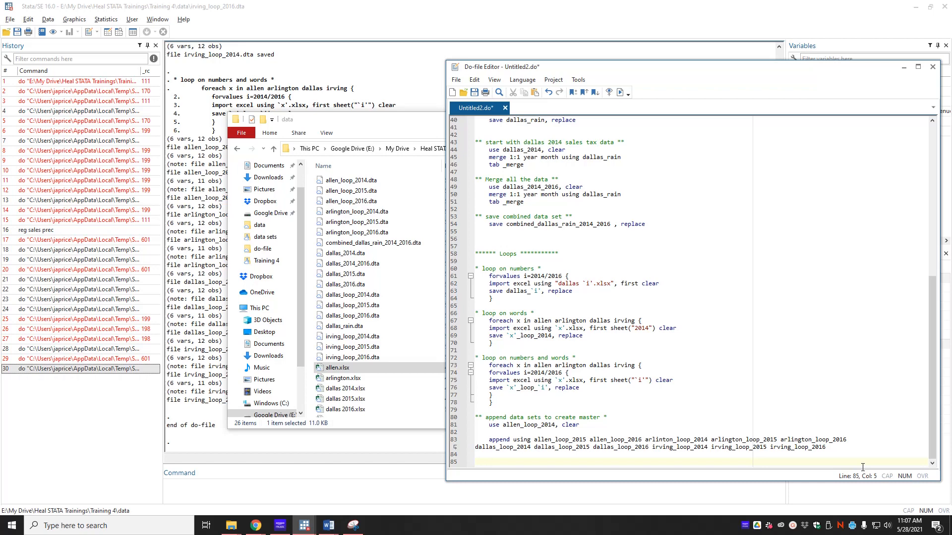
type("save")
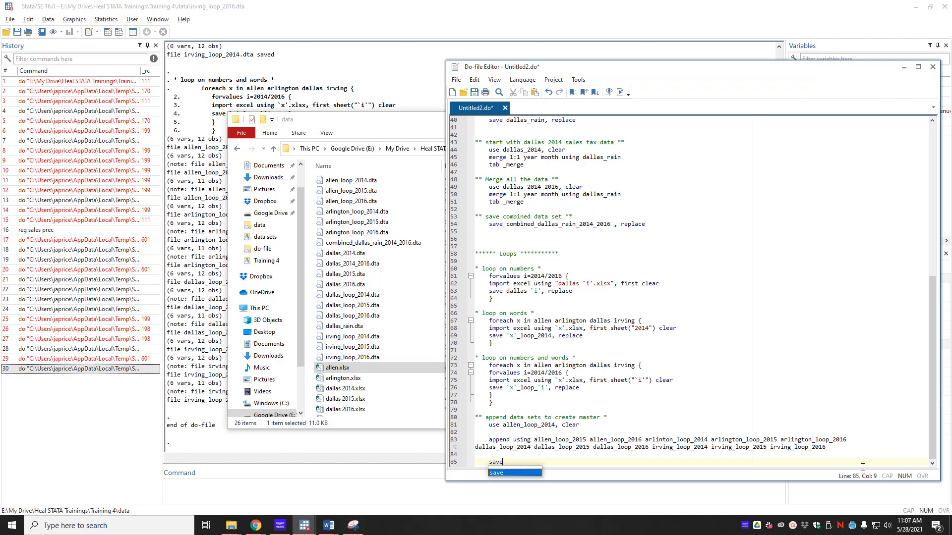
type(" loop_mat")
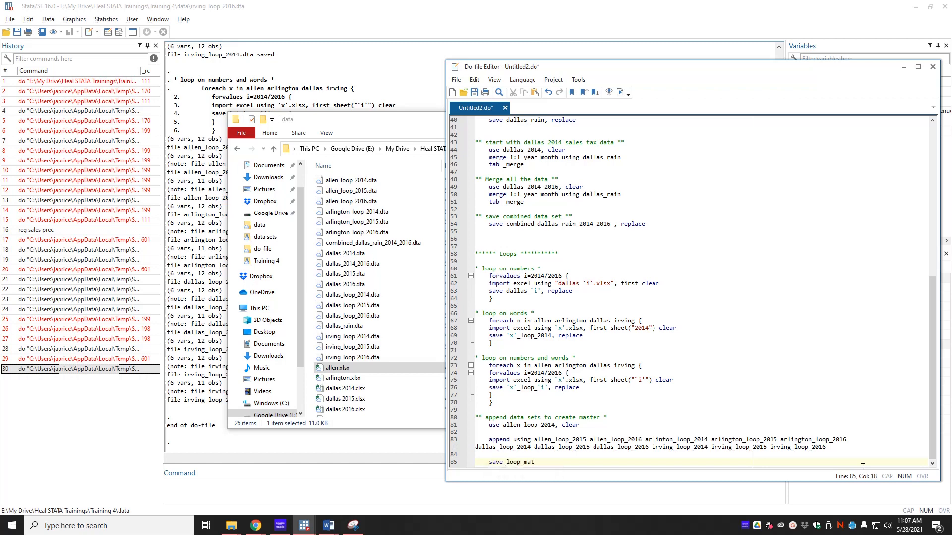
key("BackSpace")
type("ster, clear")
- Correct arlinton to arlington, change the save option from clear to replace, and rerun until loop_master.dta saves
key("ctrl+d")
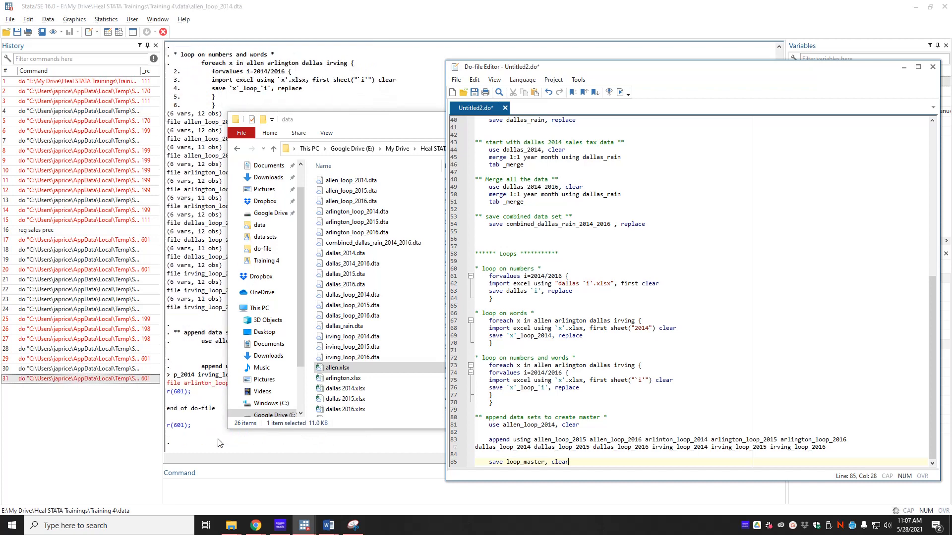
left_click(221, 441)
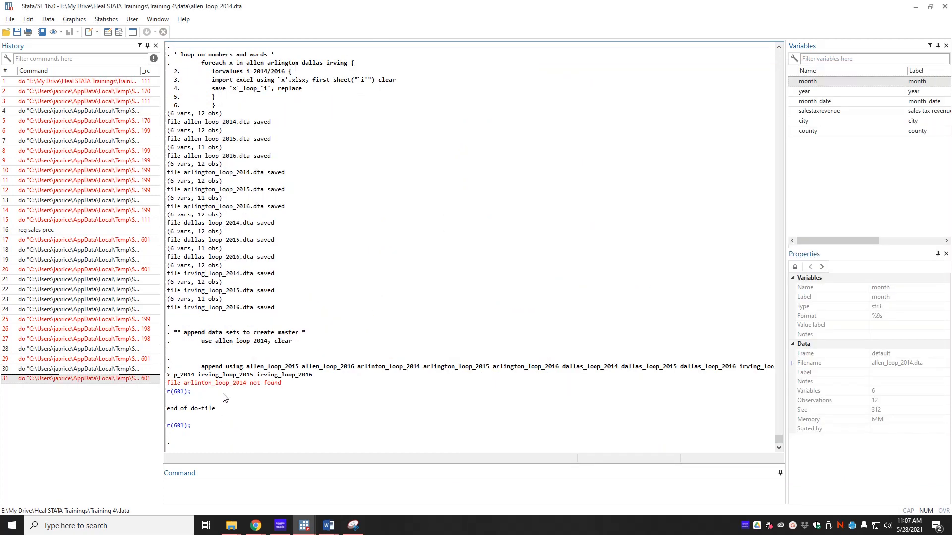
key("alt+Tab")
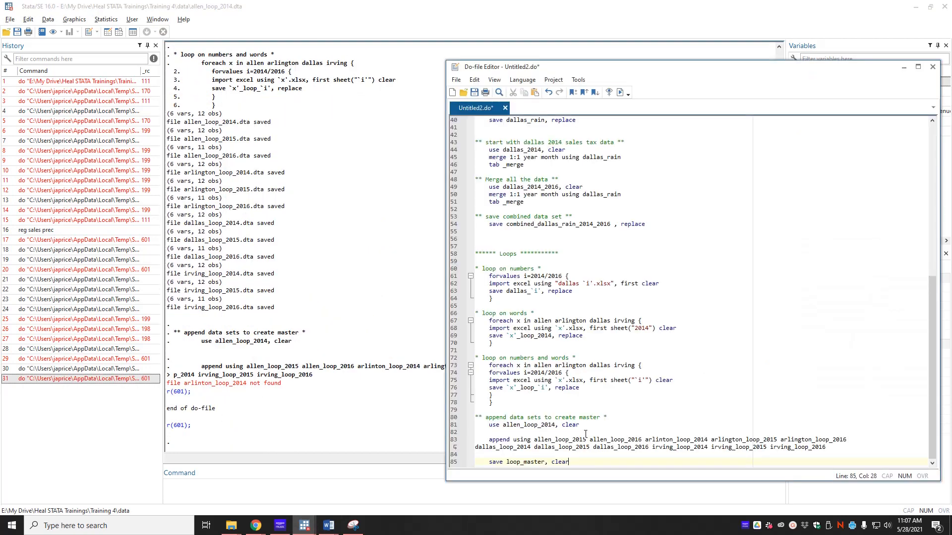
left_click(663, 439)
type("g")
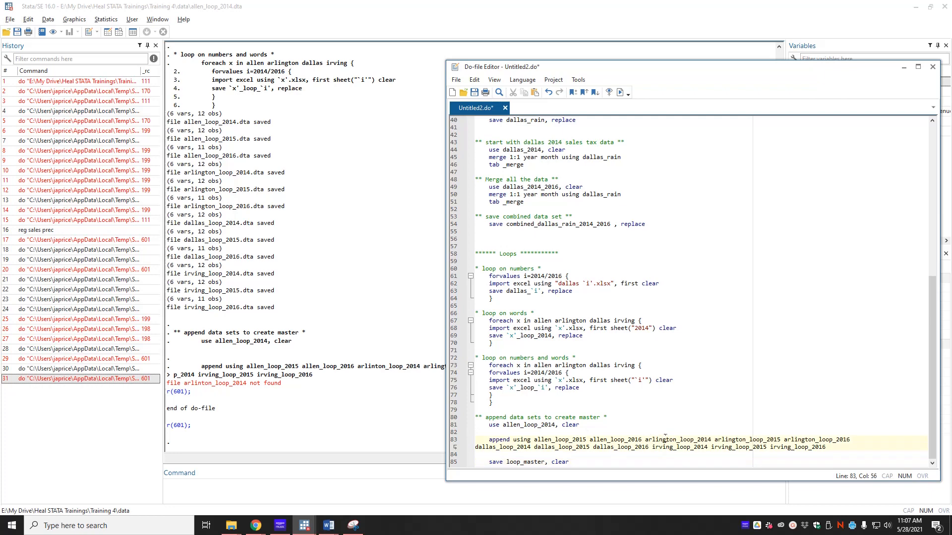
left_click(851, 350)
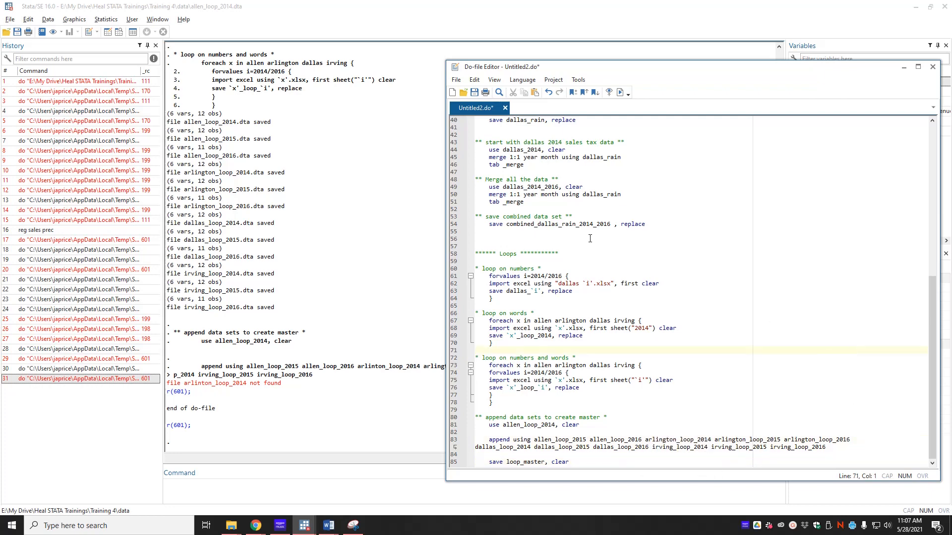
key("ctrl+d")
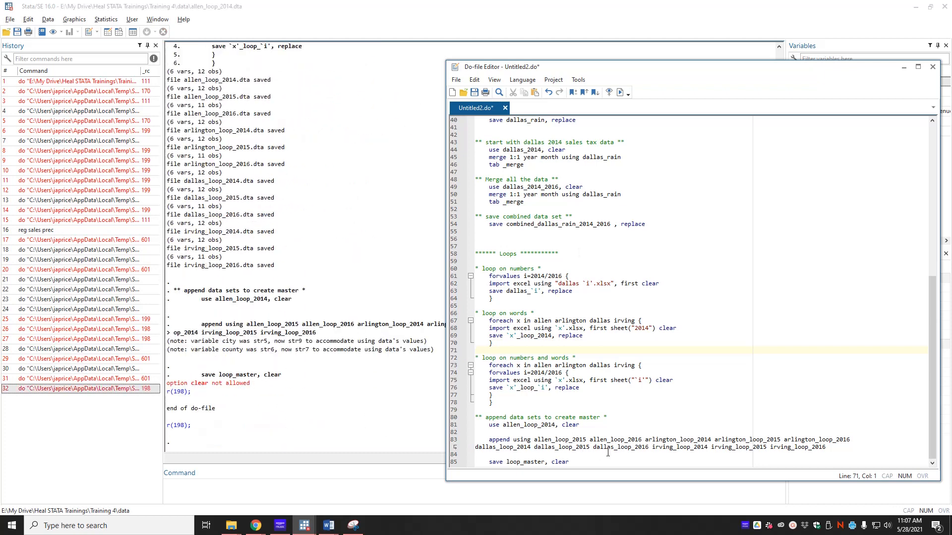
double_click(562, 461)
type("replace")
key("ctrl+d")
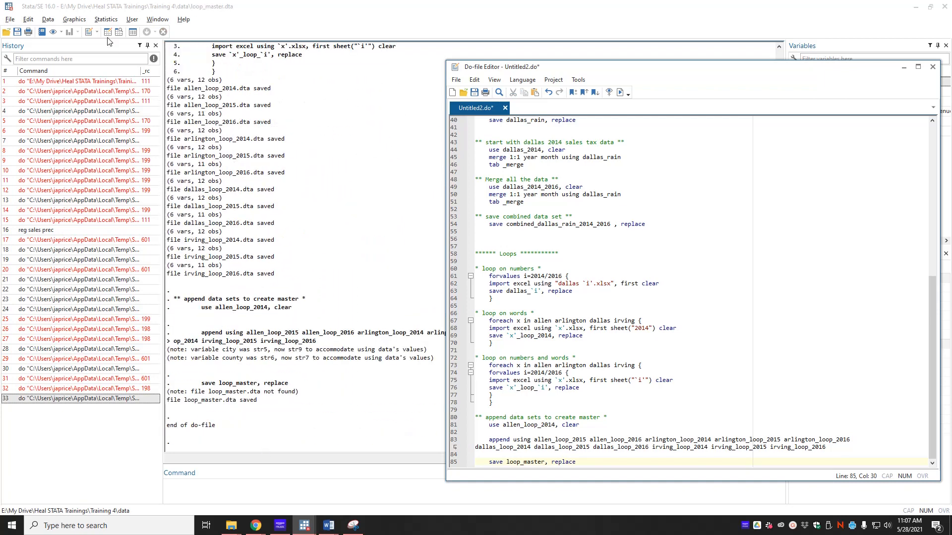
- Browse loop_master's 140 observations, close the Data Editor, minimize Stata and move the do-file window
left_click(121, 33)
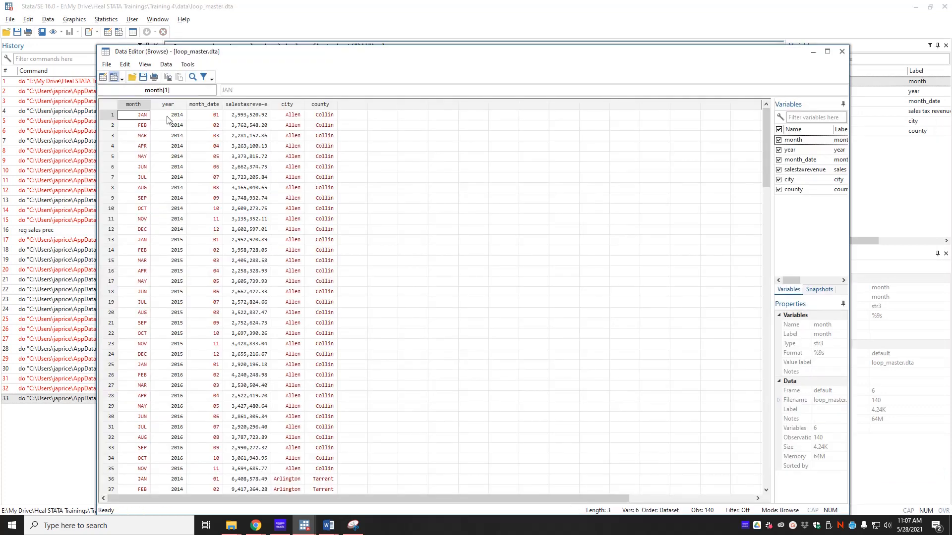
key("Right")
key("Right")
key("Right")
key("Right")
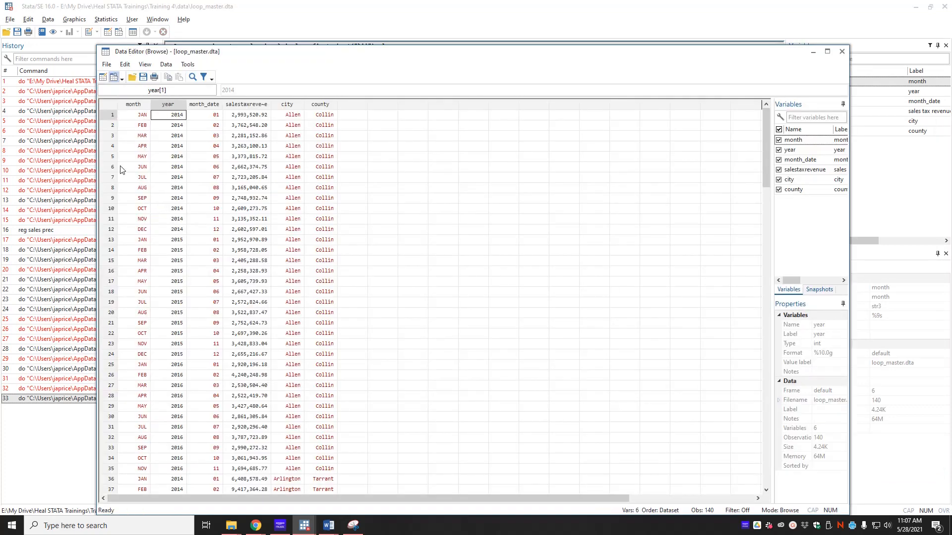
key("Left")
key("Left")
key("Down")
key("Down")
key("Down")
key("Down")
key("Down")
key("Down")
key("Down")
key("Down")
key("Down")
key("Down")
key("Down")
key("Down")
key("Down")
key("Down")
key("Down")
key("Down")
key("Down")
key("Down")
key("Down")
key("Down")
key("Down")
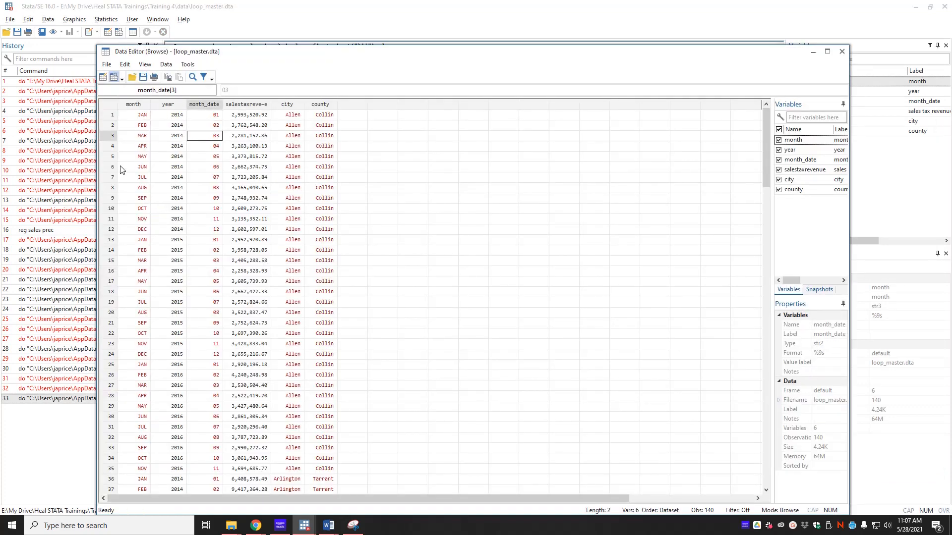
key("Down")
key("Down")
key("Down")
key("Down")
key("Down")
key("Down")
key("Down")
key("Down")
key("Down")
key("Down")
key("Down")
key("Down")
key("Down")
key("Down")
key("Down")
key("Down")
key("Down")
key("Down")
key("Down")
key("Down")
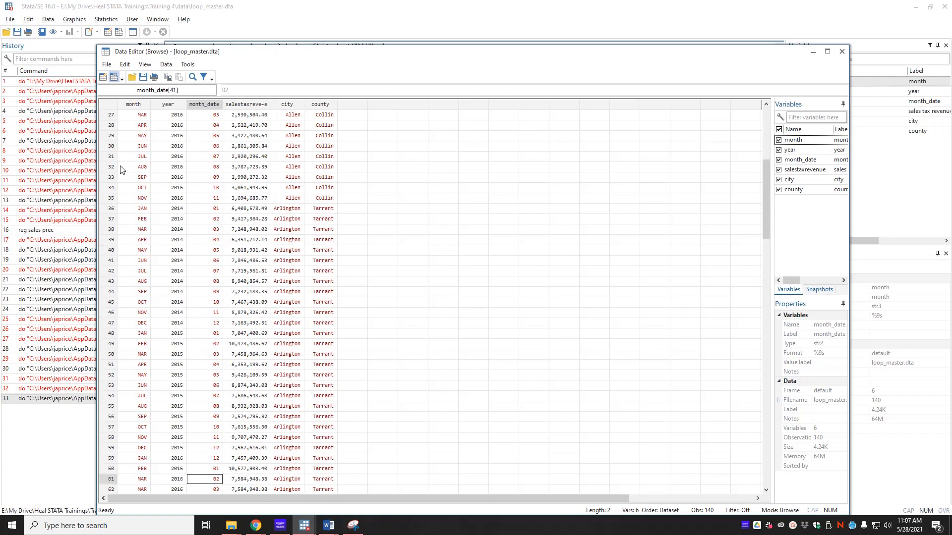
left_click(845, 50)
left_click(916, 7)
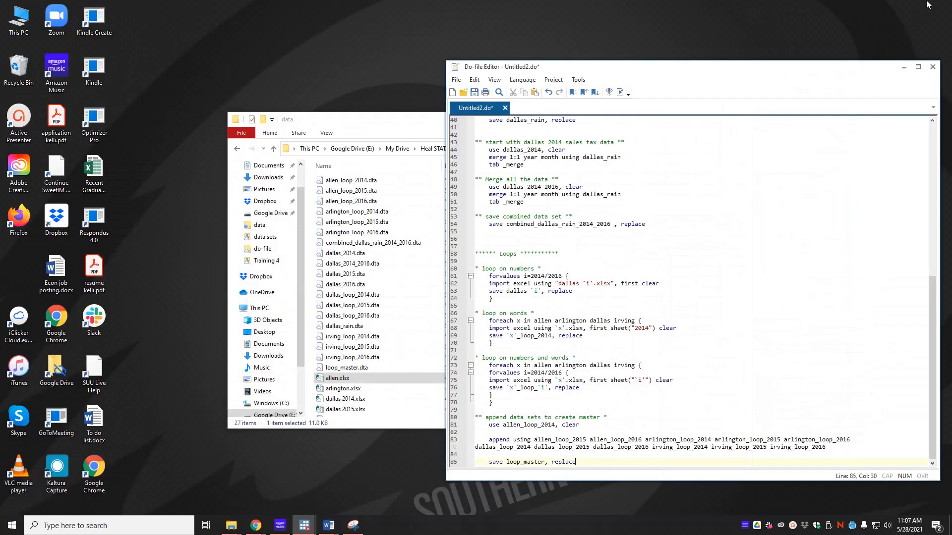
left_click_drag(741, 76, 539, 54)
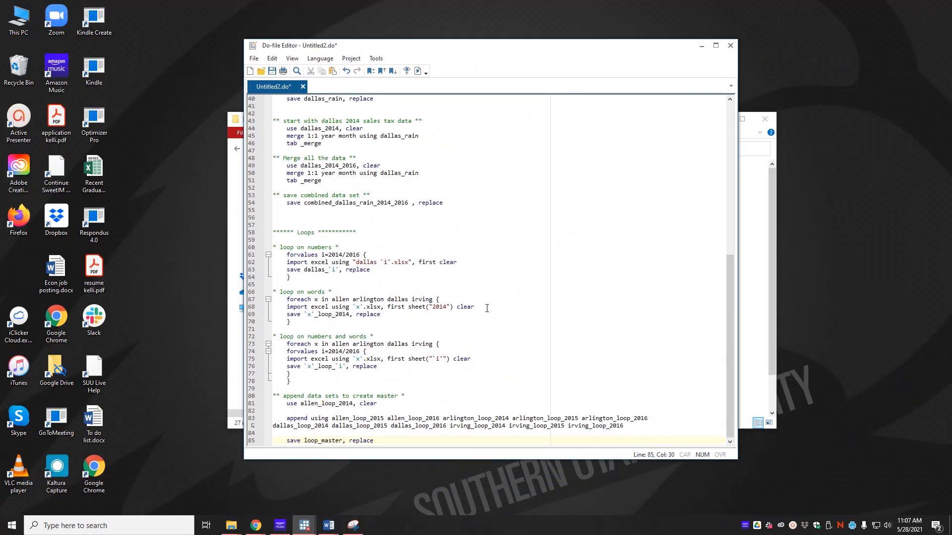